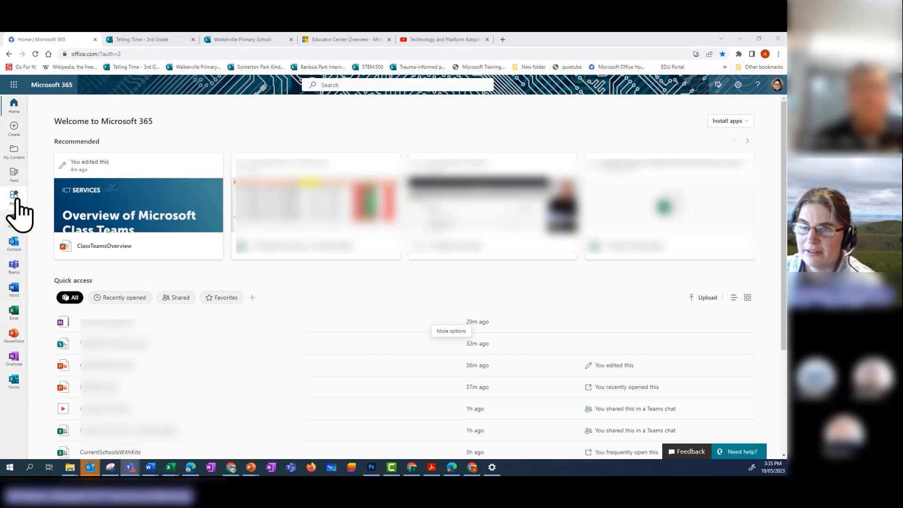
Open Bookings from the full Microsoft 365 app list and go to the Three way interviews shared booking page
{"action": "left_click", "coordinate": [17, 200]}
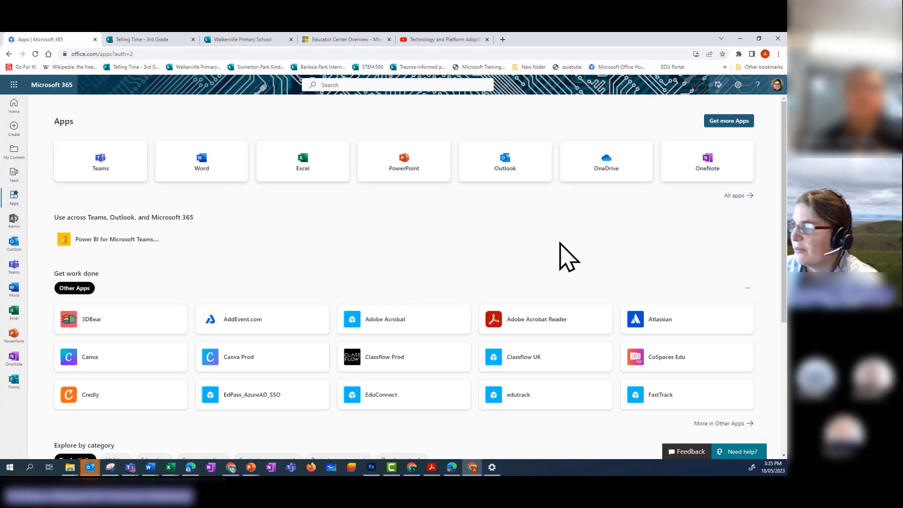
{"action": "left_click", "coordinate": [734, 196]}
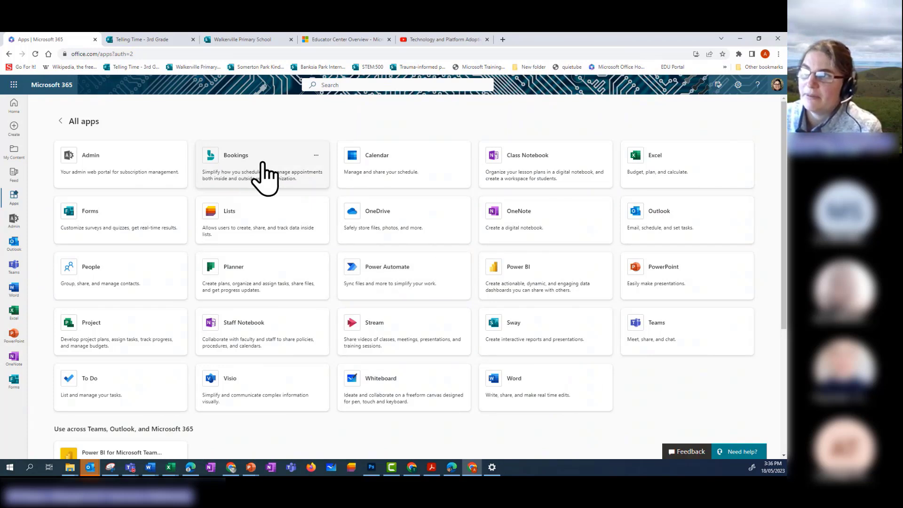
{"action": "left_click", "coordinate": [232, 177]}
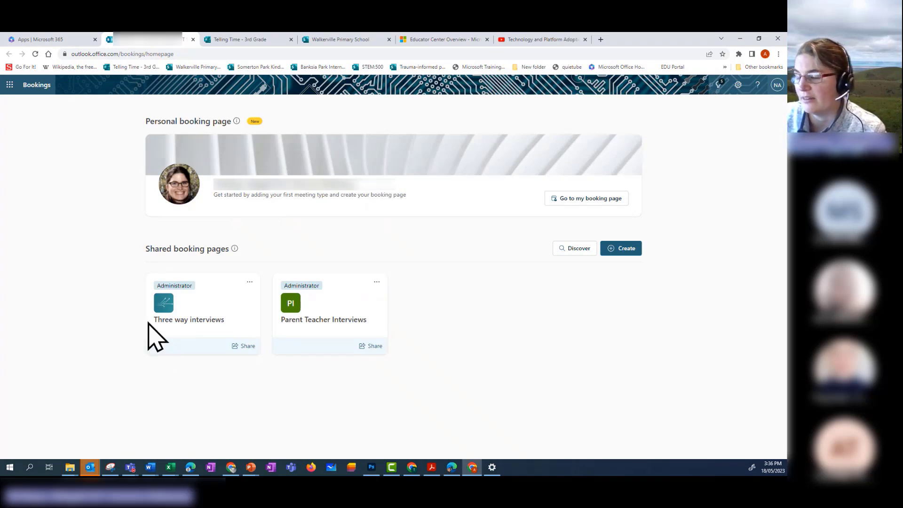
{"action": "left_click", "coordinate": [180, 324]}
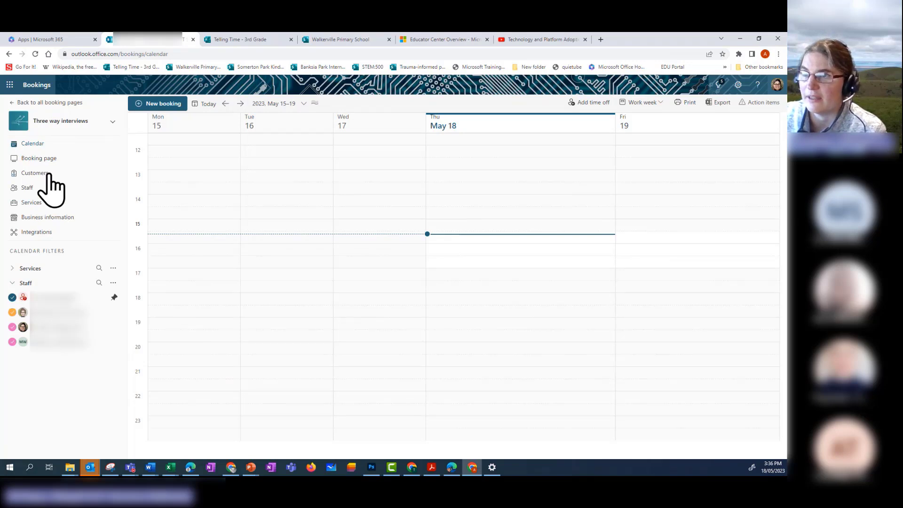
Open the public booking page of Three way interviews and review its services, date, time and customer detail fields
{"action": "left_click", "coordinate": [44, 159]}
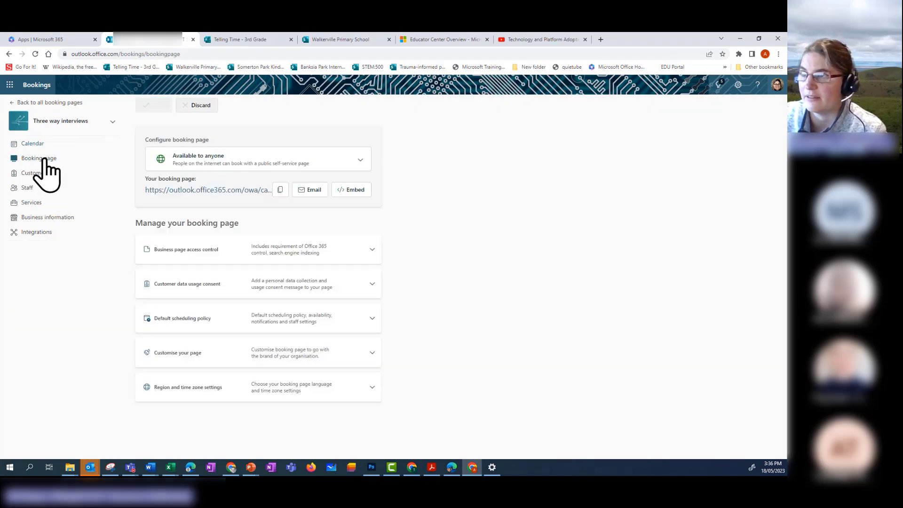
{"action": "left_click", "coordinate": [228, 191]}
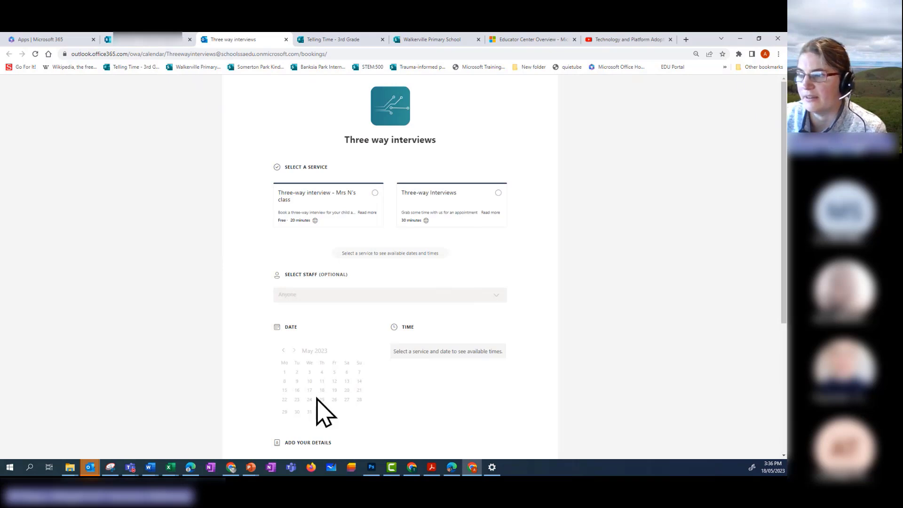
{"action": "scroll", "coordinate": [371, 363], "scroll_direction": "down", "scroll_amount": 2}
{"action": "scroll", "coordinate": [364, 383], "scroll_direction": "down", "scroll_amount": 3}
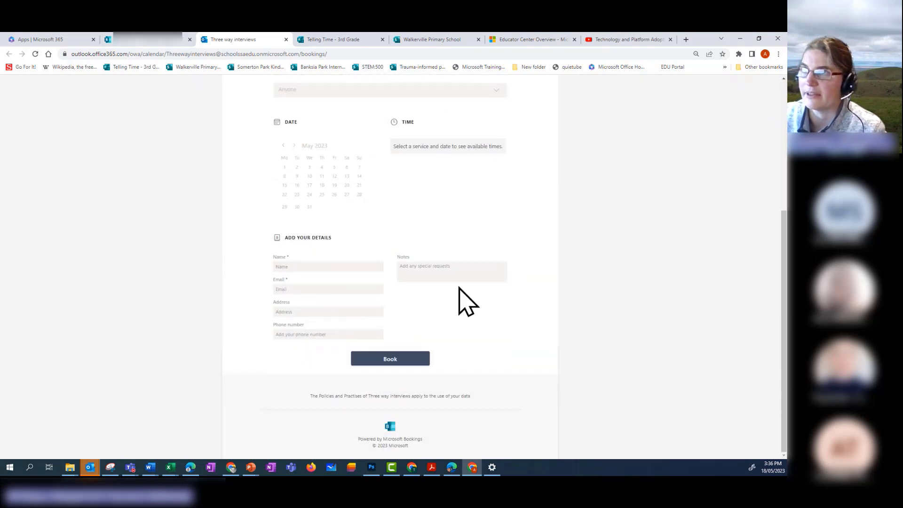
{"action": "scroll", "coordinate": [459, 299], "scroll_direction": "up", "scroll_amount": 5}
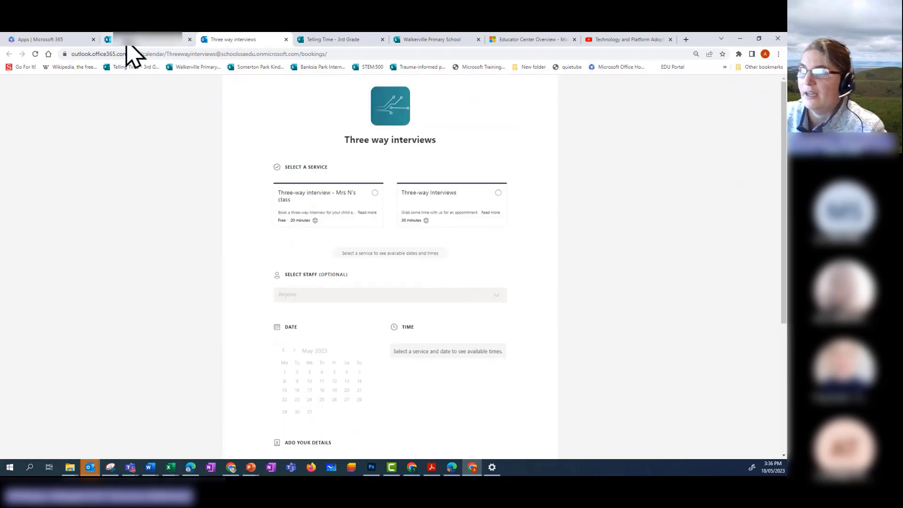
Open Forms from the Microsoft 365 app list and switch to the Telling Time - 3rd Grade quiz
{"action": "left_click", "coordinate": [66, 43]}
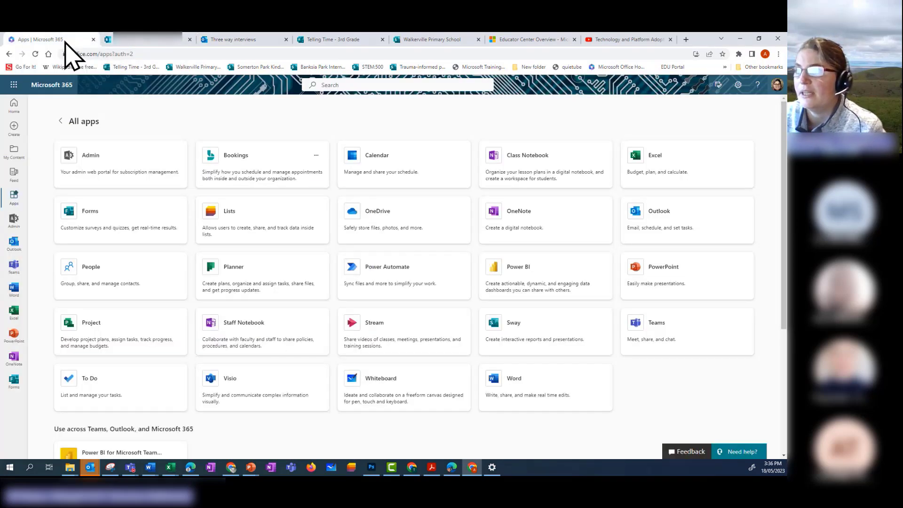
{"action": "left_click", "coordinate": [88, 232]}
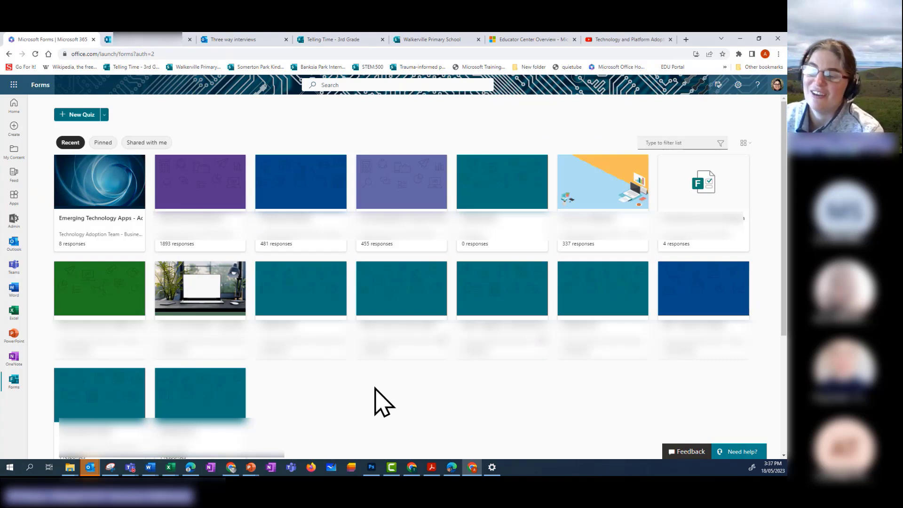
{"action": "left_click", "coordinate": [330, 42]}
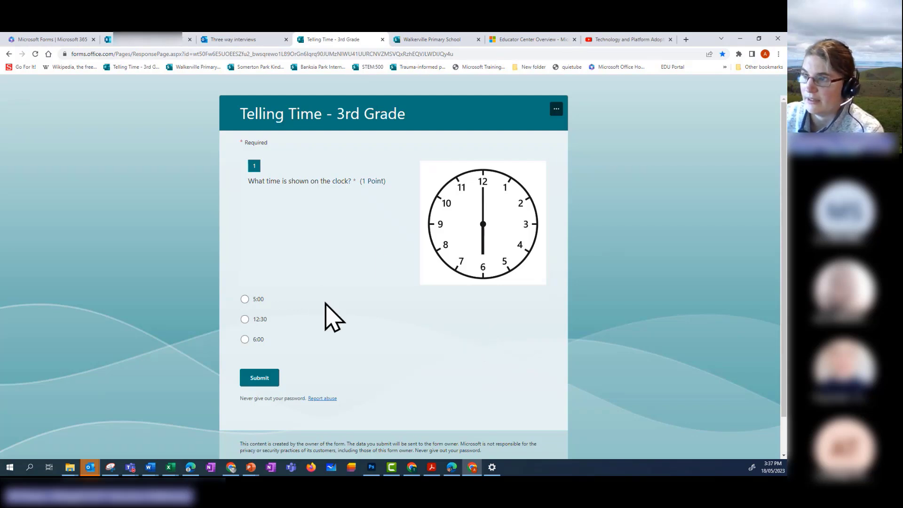
Answer the branching quiz with 12:30 for question 1, Try again for question 2 and 6:00 for question 3
{"action": "left_click", "coordinate": [245, 320]}
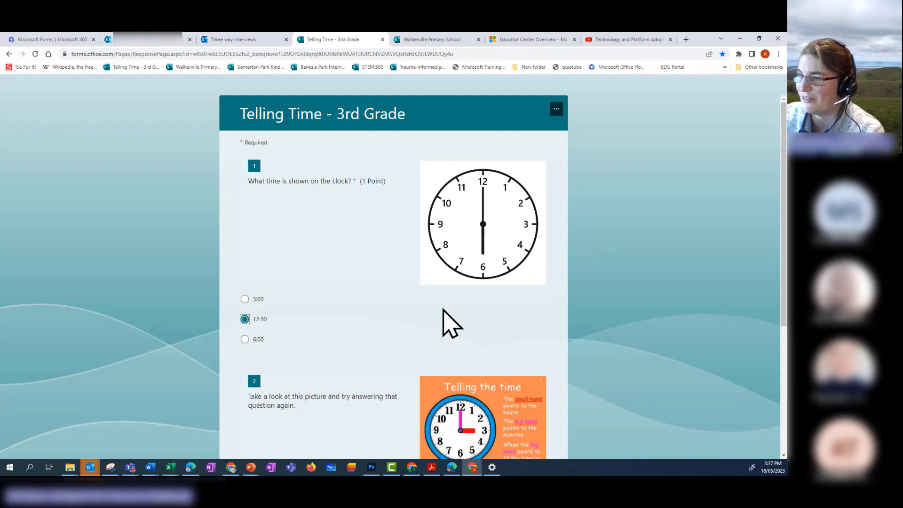
{"action": "scroll", "coordinate": [470, 330], "scroll_direction": "down", "scroll_amount": 5}
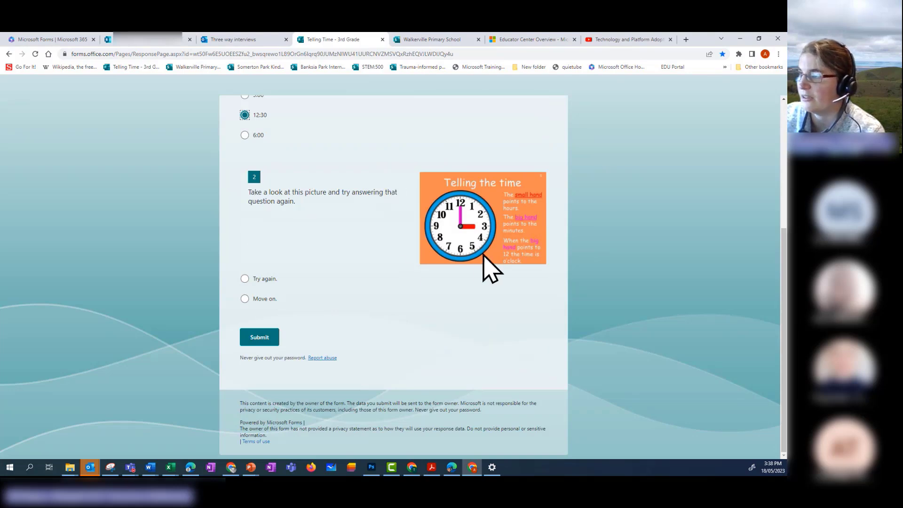
{"action": "left_click", "coordinate": [244, 279]}
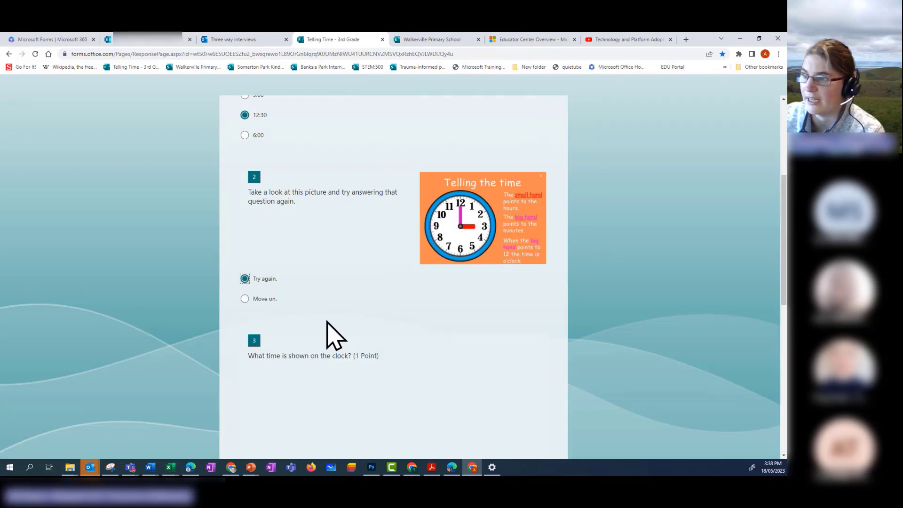
{"action": "scroll", "coordinate": [427, 362], "scroll_direction": "down", "scroll_amount": 5}
{"action": "scroll", "coordinate": [425, 346], "scroll_direction": "down", "scroll_amount": 3}
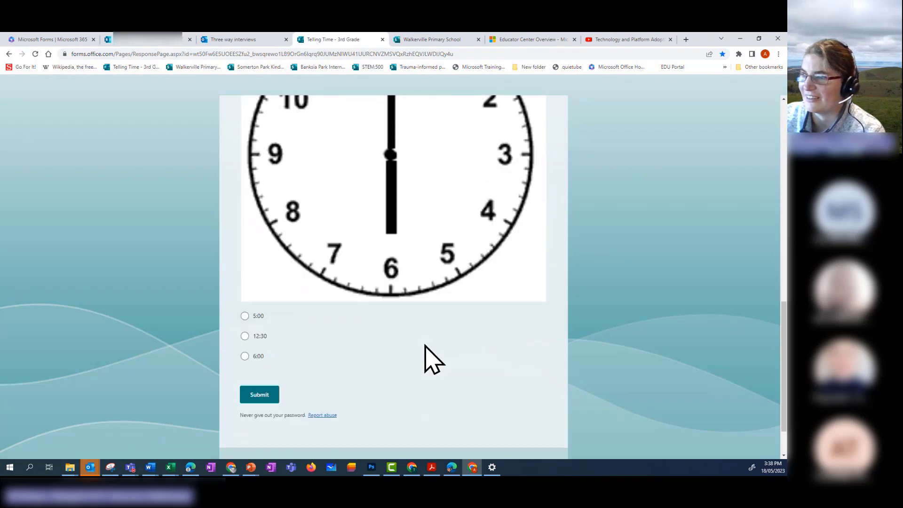
{"action": "left_click", "coordinate": [244, 341]}
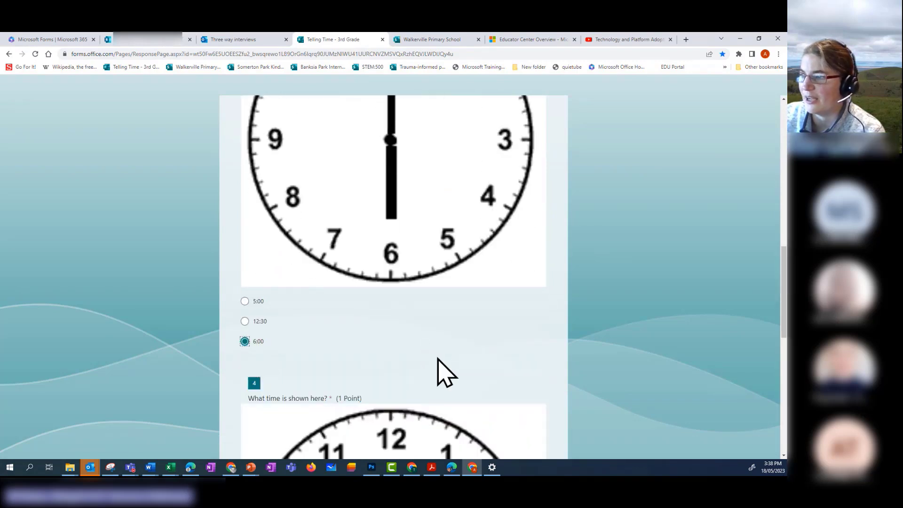
{"action": "scroll", "coordinate": [437, 365], "scroll_direction": "down", "scroll_amount": 4}
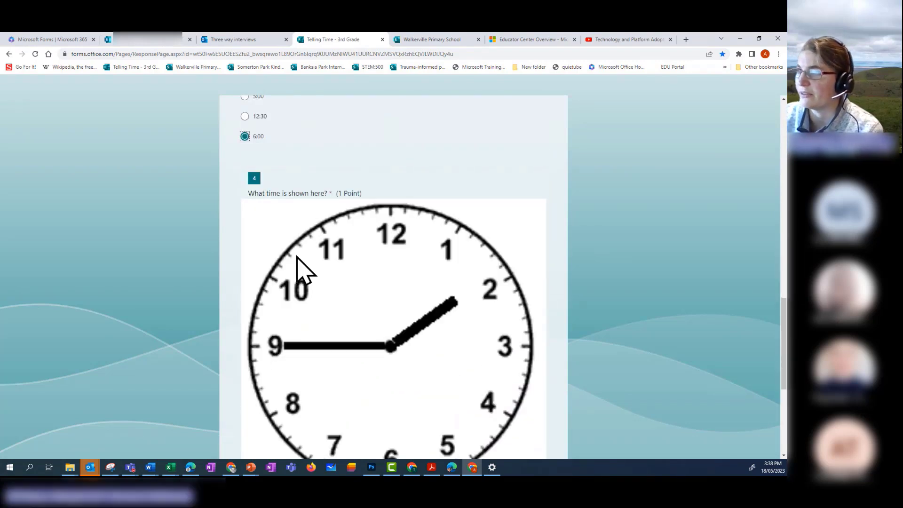
{"action": "scroll", "coordinate": [303, 238], "scroll_direction": "up", "scroll_amount": 15}
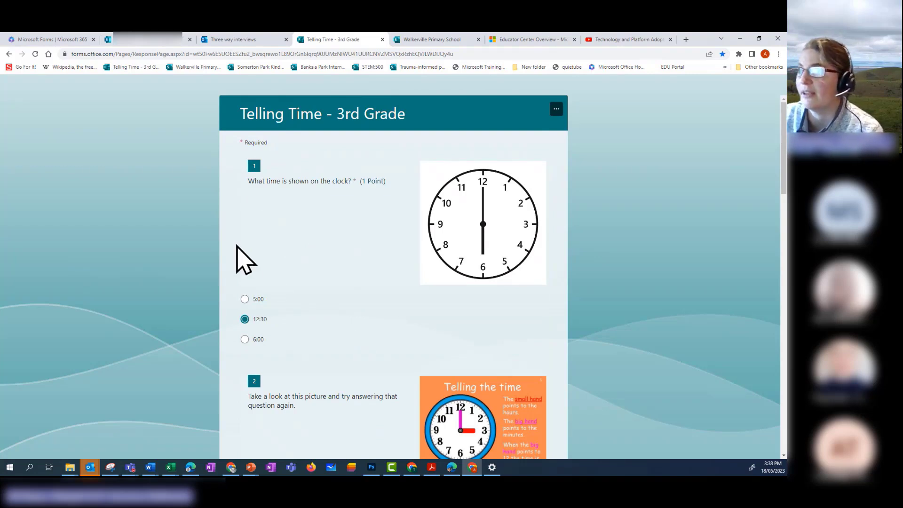
Open OneDrive from the Microsoft 365 app list and look through the folders and documents in My files
{"action": "left_click", "coordinate": [34, 40]}
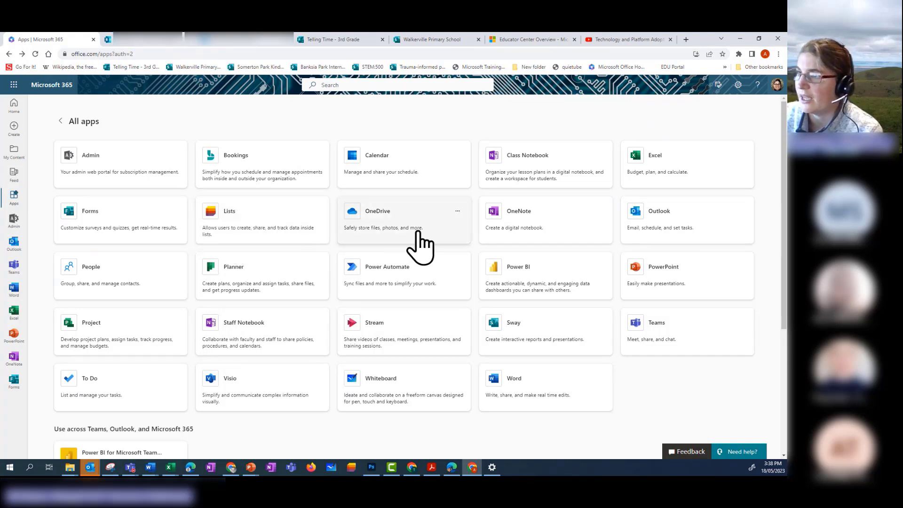
{"action": "left_click", "coordinate": [373, 225]}
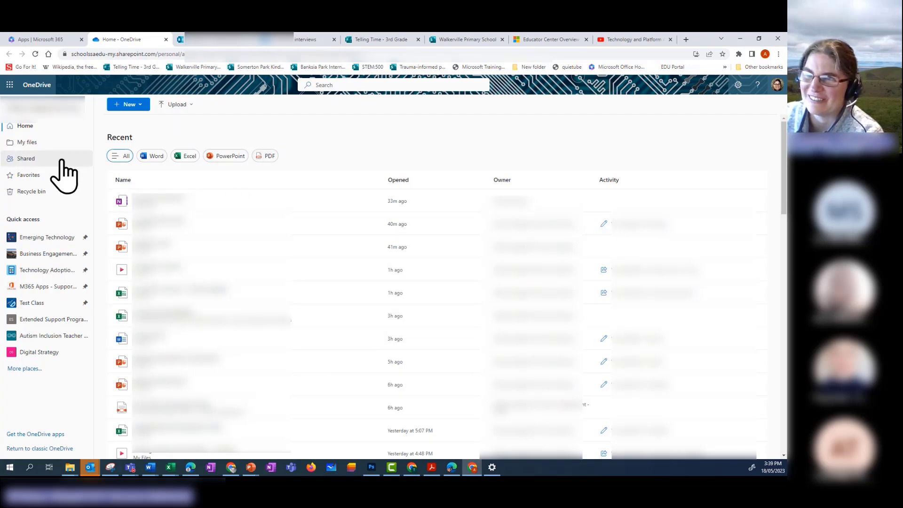
{"action": "left_click", "coordinate": [30, 142]}
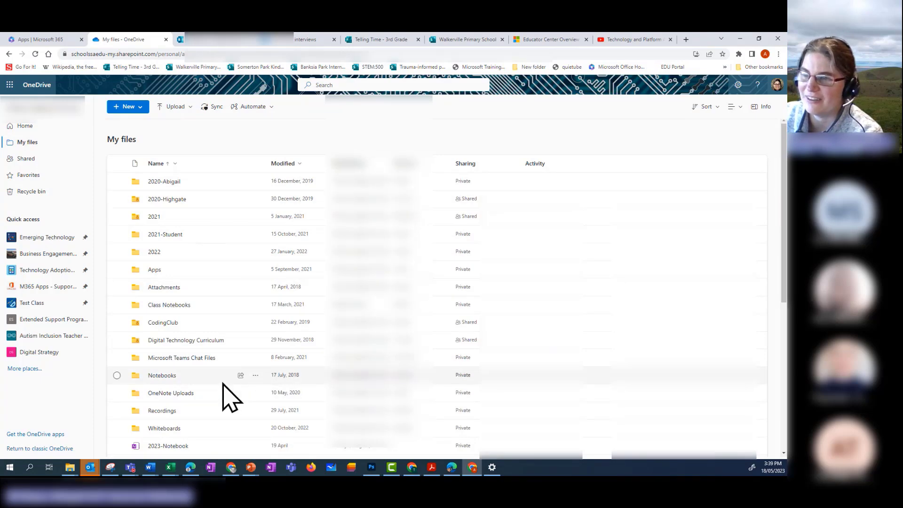
{"action": "scroll", "coordinate": [222, 395], "scroll_direction": "down", "scroll_amount": 4}
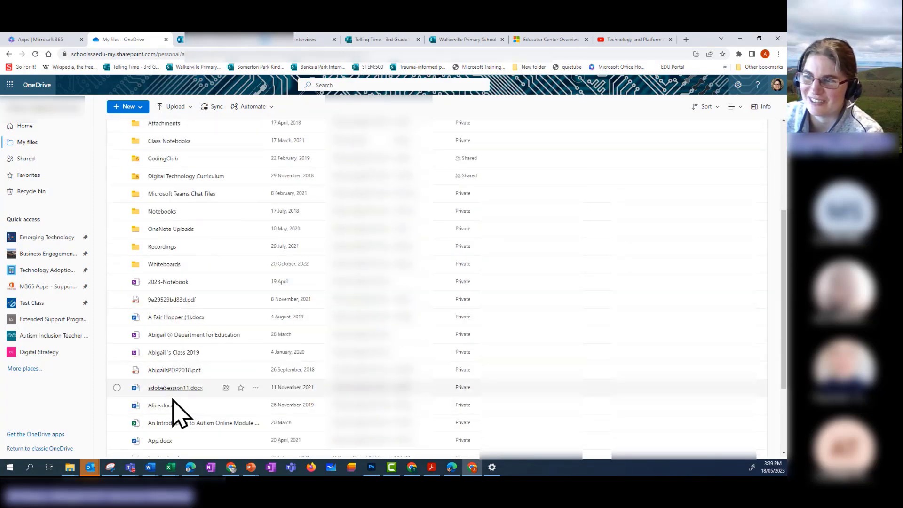
{"action": "scroll", "coordinate": [198, 367], "scroll_direction": "up", "scroll_amount": 4}
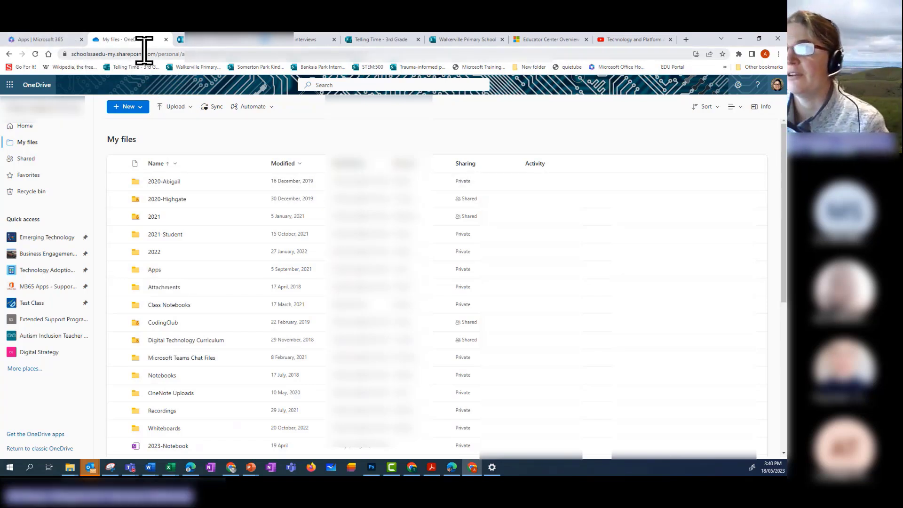
Return to the full Microsoft 365 app list, open Planner and open the Class Work plan of Test Class
{"action": "left_click", "coordinate": [38, 87]}
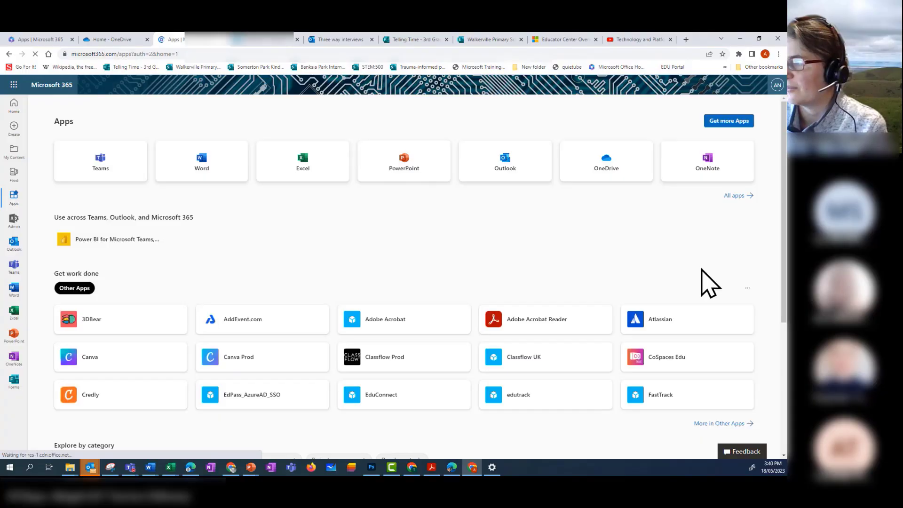
{"action": "left_click", "coordinate": [732, 196]}
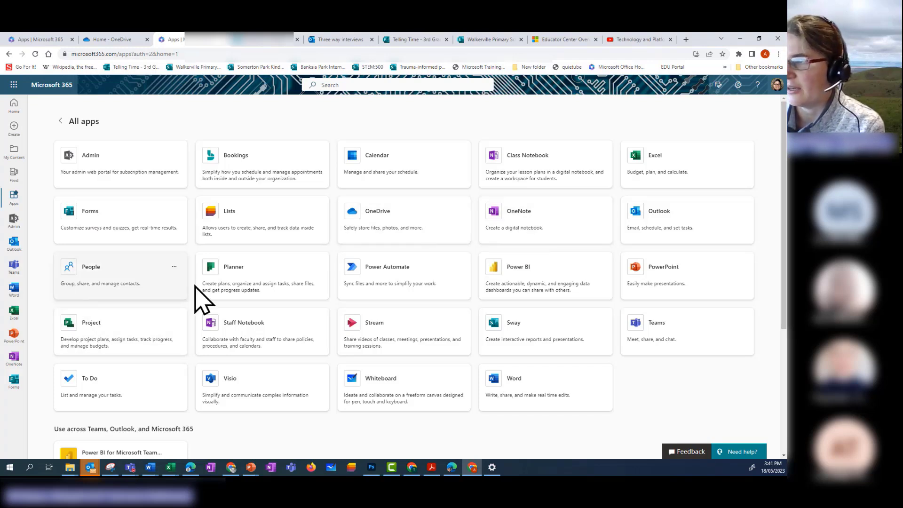
{"action": "left_click", "coordinate": [211, 284]}
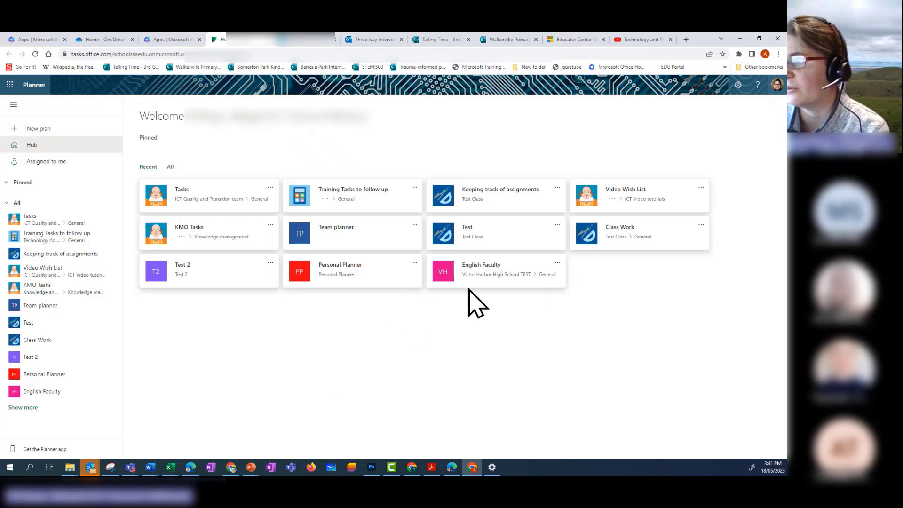
{"action": "left_click", "coordinate": [589, 253]}
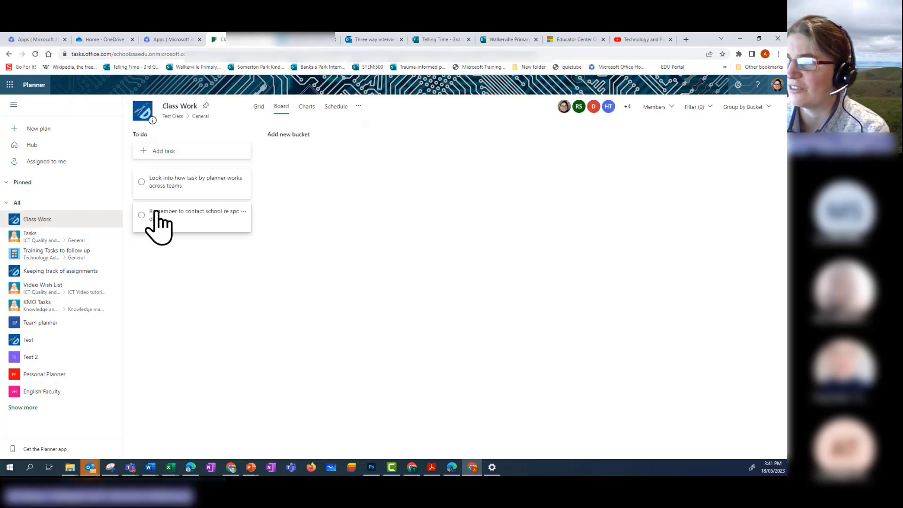
Add a new bucket named Class Jobs to the Class Work board
{"action": "left_click", "coordinate": [301, 136]}
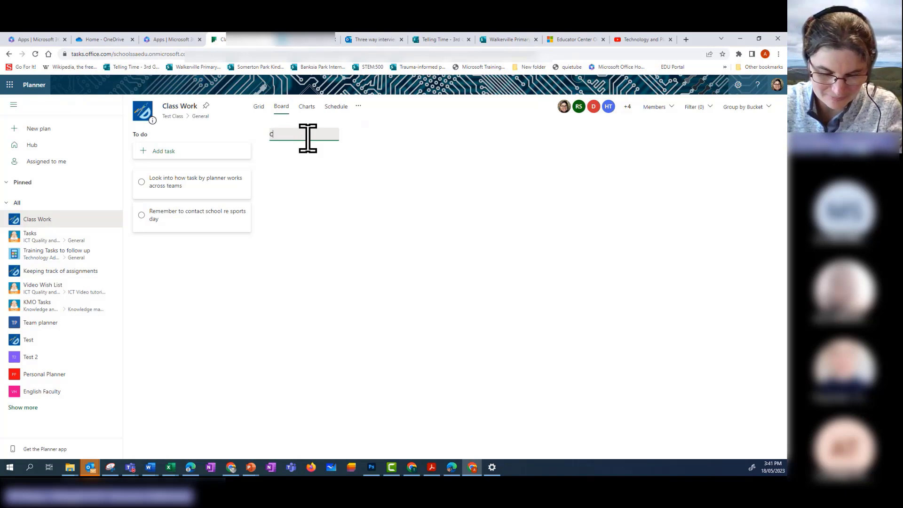
{"action": "type", "text": "Claass Job"}
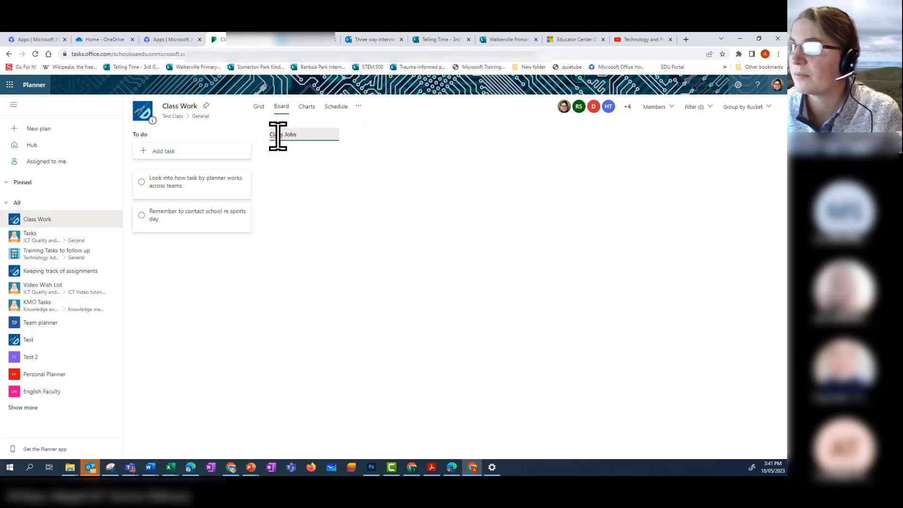
{"action": "type", "text": "s"}
{"action": "key", "text": "Return"}
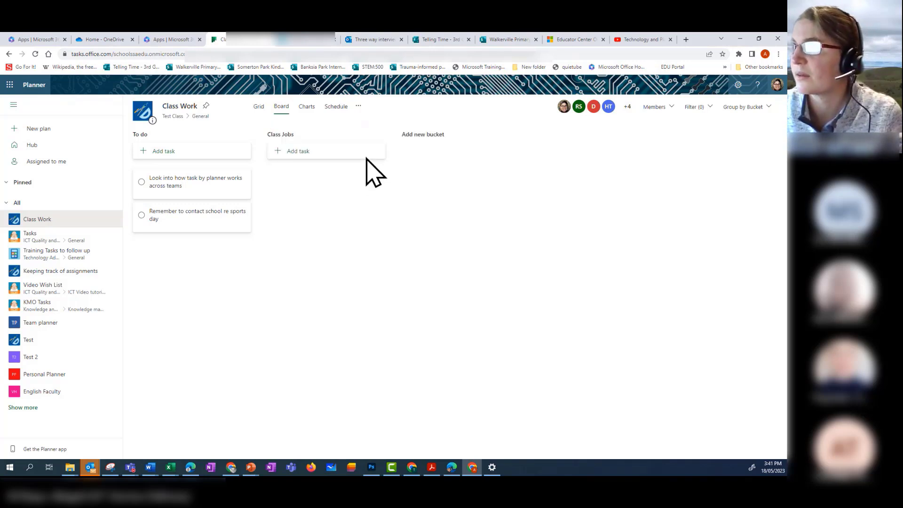
Add a task named Water plants to the Class Jobs bucket, assigned to the first suggested member
{"action": "left_click", "coordinate": [320, 155]}
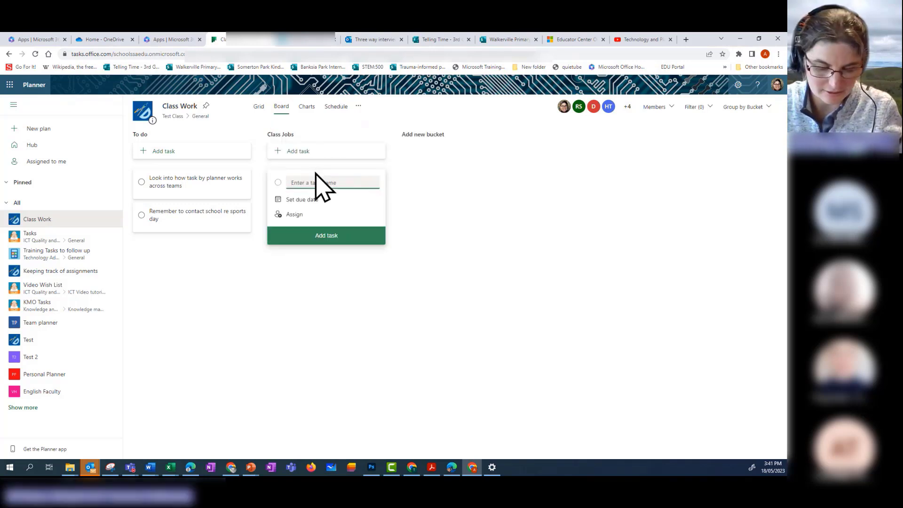
{"action": "type", "text": "Water pal"}
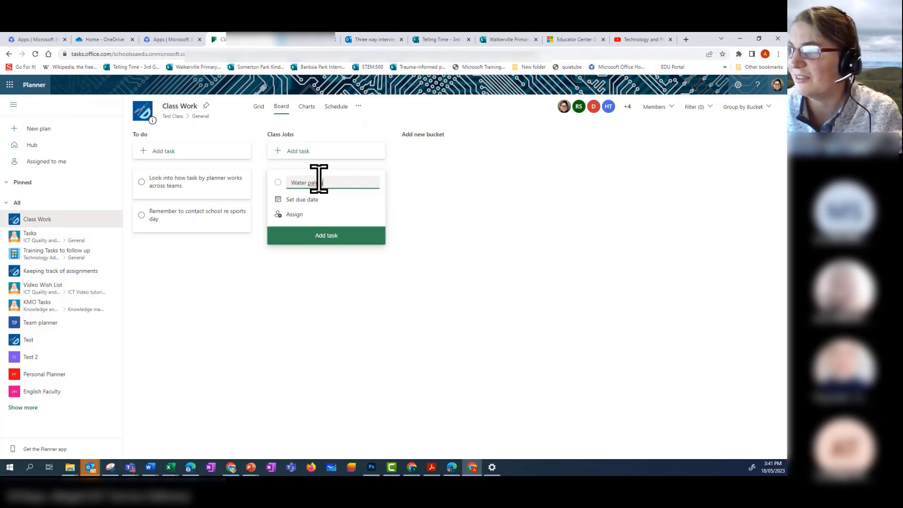
{"action": "left_click", "coordinate": [318, 182]}
{"action": "key", "text": "BackSpace"}
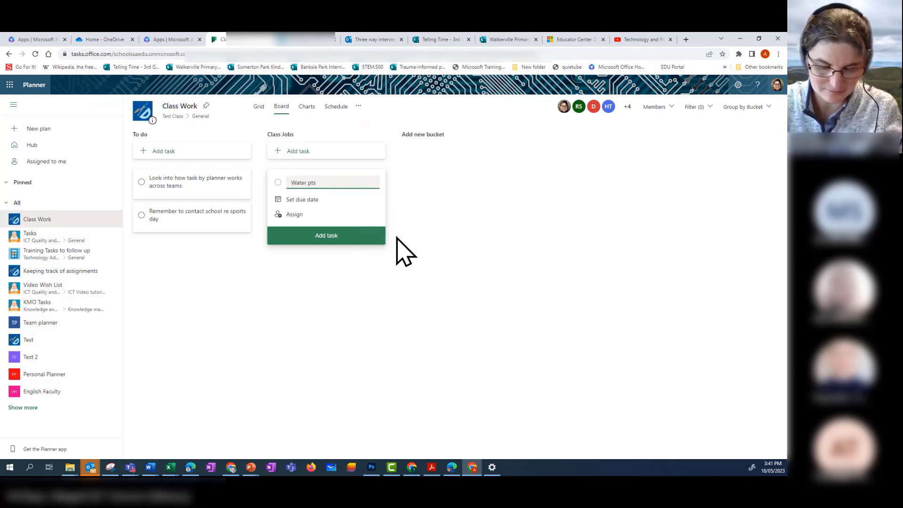
{"action": "left_click", "coordinate": [292, 214]}
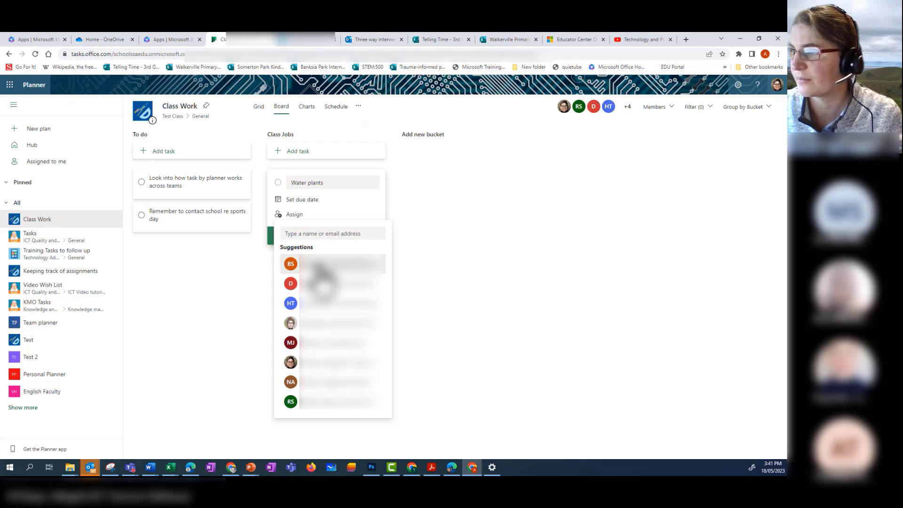
{"action": "left_click", "coordinate": [324, 266]}
{"action": "left_click", "coordinate": [495, 262]}
{"action": "left_click", "coordinate": [316, 237]}
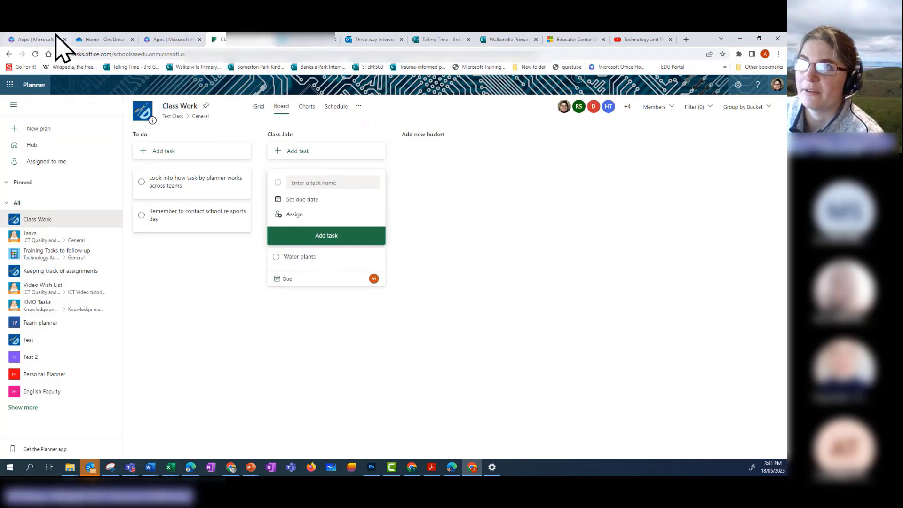
Return to the app list, switch to the Walkerville Primary School Sway newsletter and look through it to the Dates to Remember section
{"action": "left_click", "coordinate": [39, 39]}
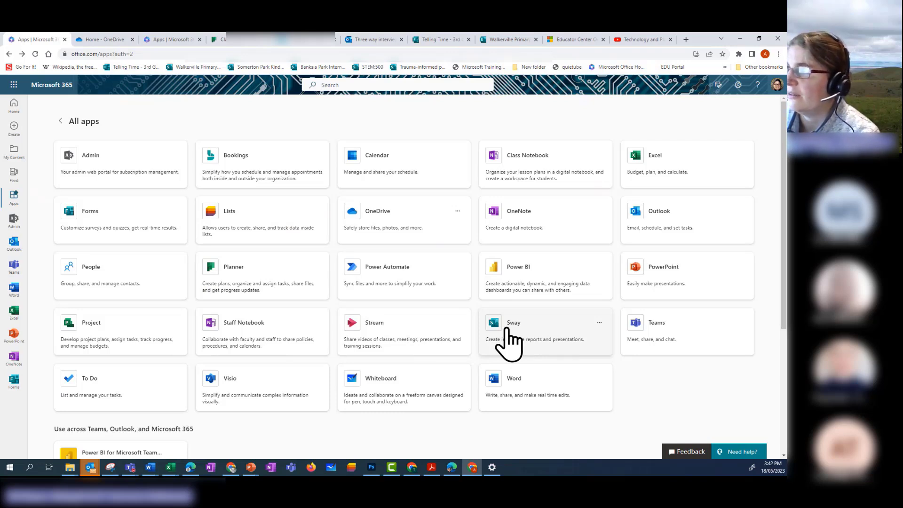
{"action": "left_click", "coordinate": [496, 41]}
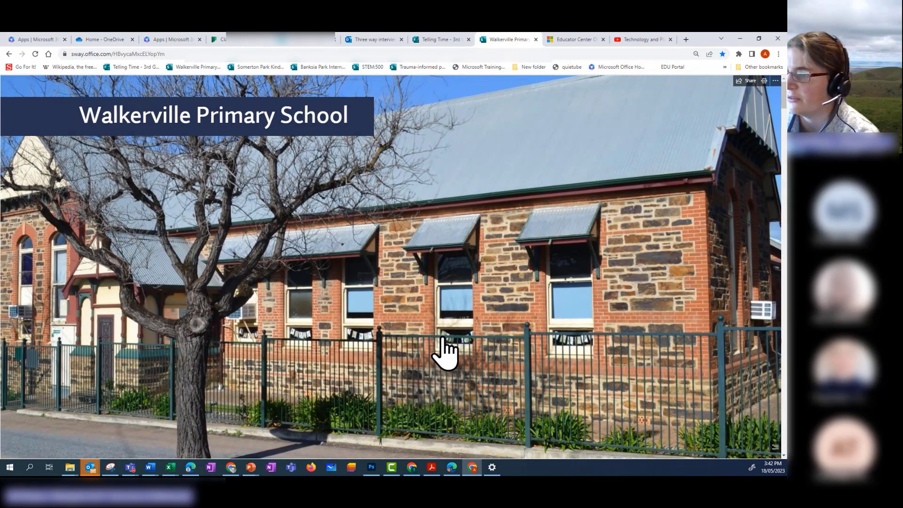
{"action": "scroll", "coordinate": [443, 343], "scroll_direction": "down", "scroll_amount": 4}
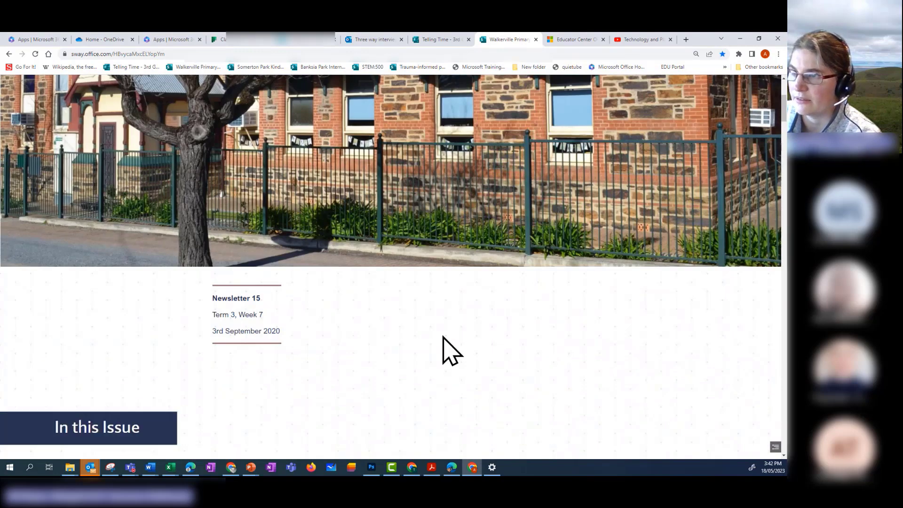
{"action": "scroll", "coordinate": [443, 336], "scroll_direction": "down", "scroll_amount": 8}
{"action": "scroll", "coordinate": [443, 336], "scroll_direction": "down", "scroll_amount": 5}
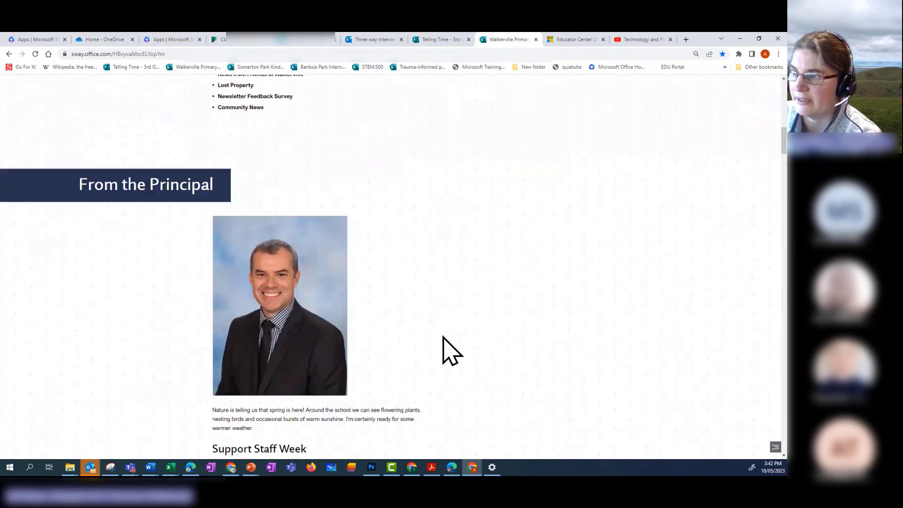
{"action": "scroll", "coordinate": [452, 350], "scroll_direction": "down", "scroll_amount": 10}
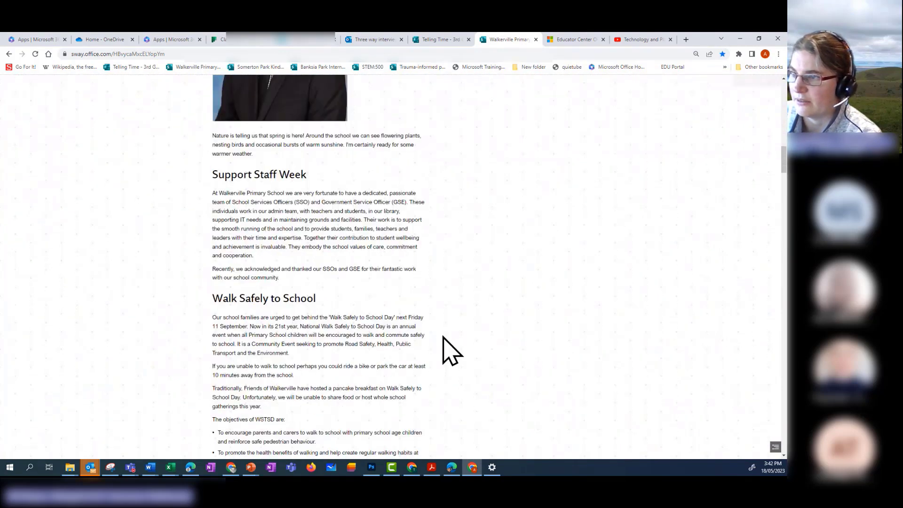
{"action": "scroll", "coordinate": [447, 329], "scroll_direction": "down", "scroll_amount": 1}
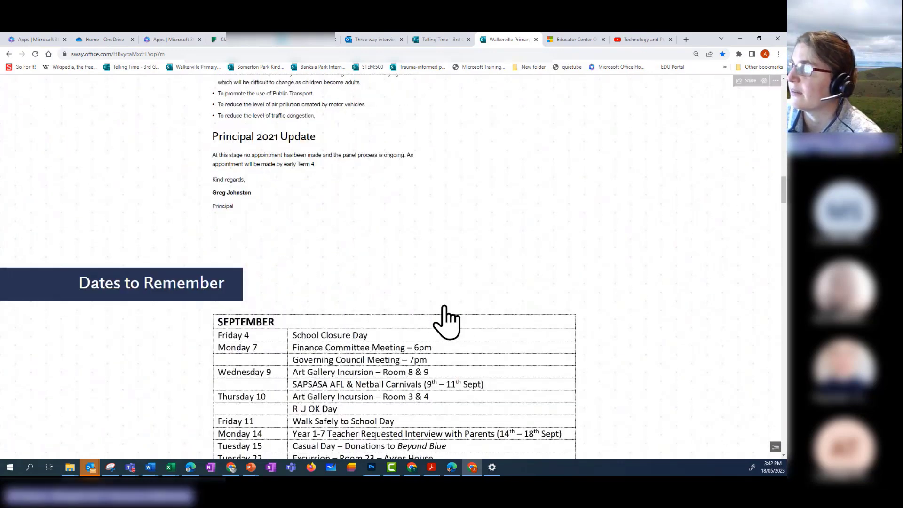
Detach the Walkerville Primary School newsletter into its own browser window and resize it to a small, narrow layout
{"action": "left_click_drag", "start_coordinate": [499, 40], "coordinate": [504, 170]}
{"action": "left_click_drag", "start_coordinate": [528, 267], "coordinate": [389, 277]}
{"action": "left_click_drag", "start_coordinate": [301, 348], "coordinate": [294, 433]}
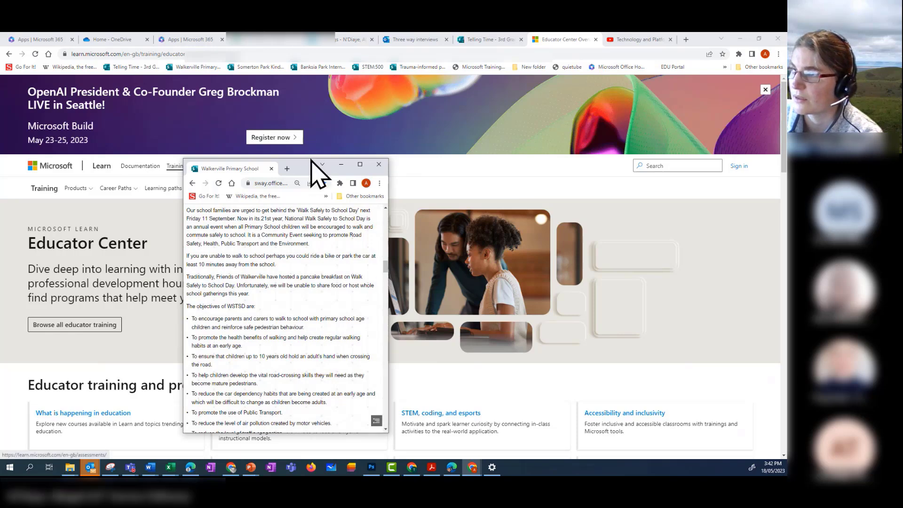
Examine how the newsletter adapts to the narrow window, from its title image to the stack of community posters near the end
{"action": "scroll", "coordinate": [313, 347], "scroll_direction": "up", "scroll_amount": 3}
{"action": "scroll", "coordinate": [305, 336], "scroll_direction": "up", "scroll_amount": 10}
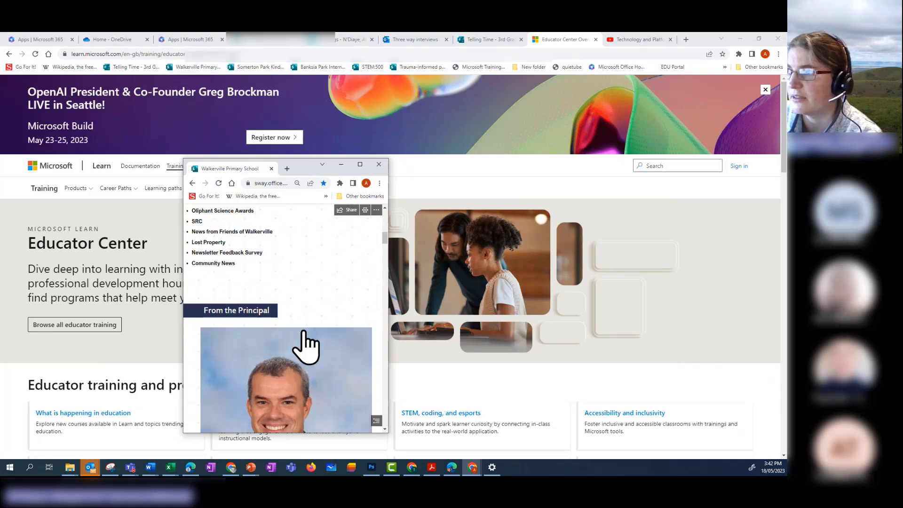
{"action": "scroll", "coordinate": [303, 332], "scroll_direction": "up", "scroll_amount": 5}
{"action": "scroll", "coordinate": [304, 331], "scroll_direction": "up", "scroll_amount": 5}
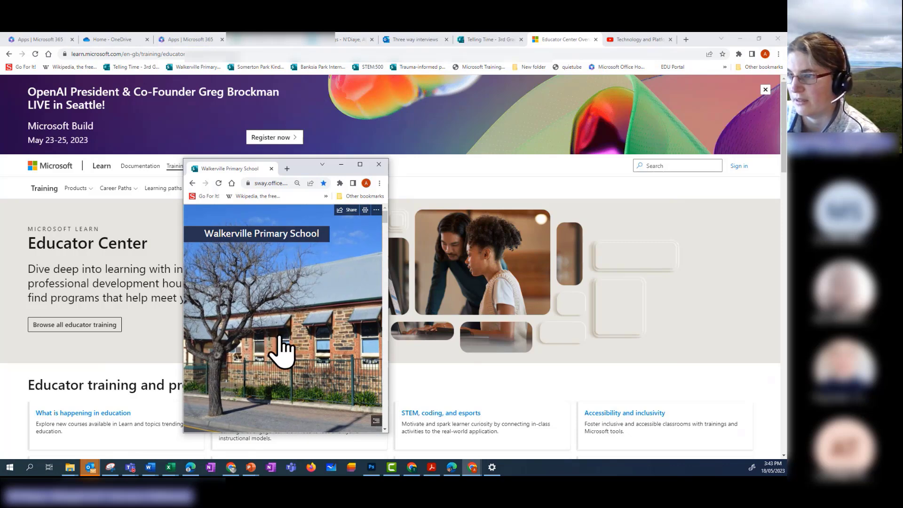
{"action": "scroll", "coordinate": [281, 336], "scroll_direction": "down", "scroll_amount": 3}
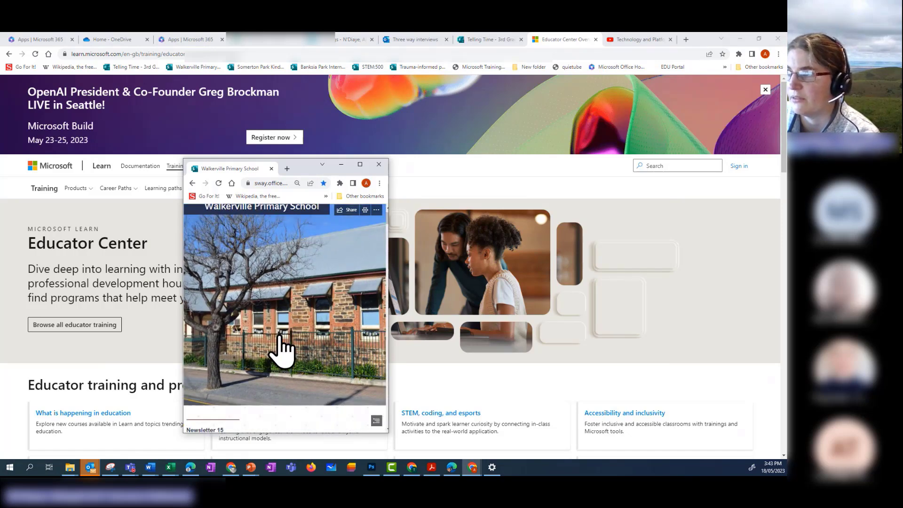
{"action": "scroll", "coordinate": [280, 336], "scroll_direction": "down", "scroll_amount": 10}
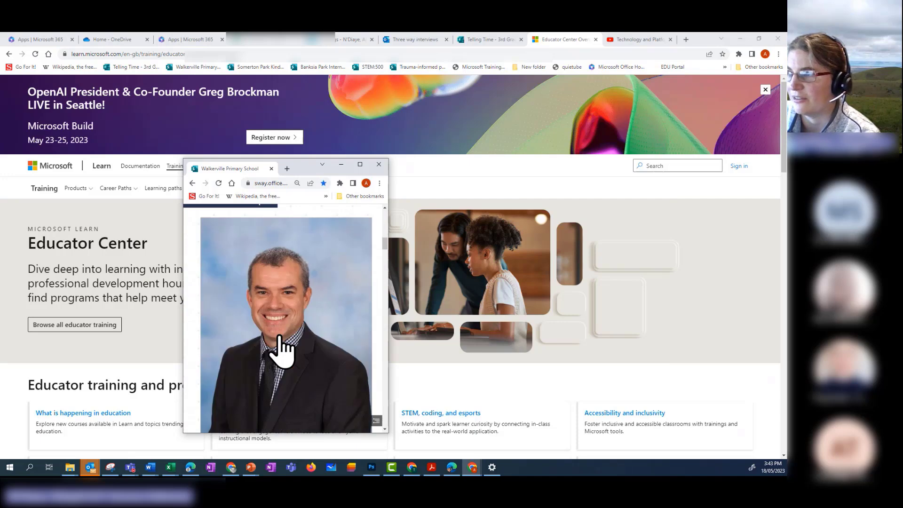
{"action": "left_click_drag", "start_coordinate": [385, 249], "coordinate": [383, 392]}
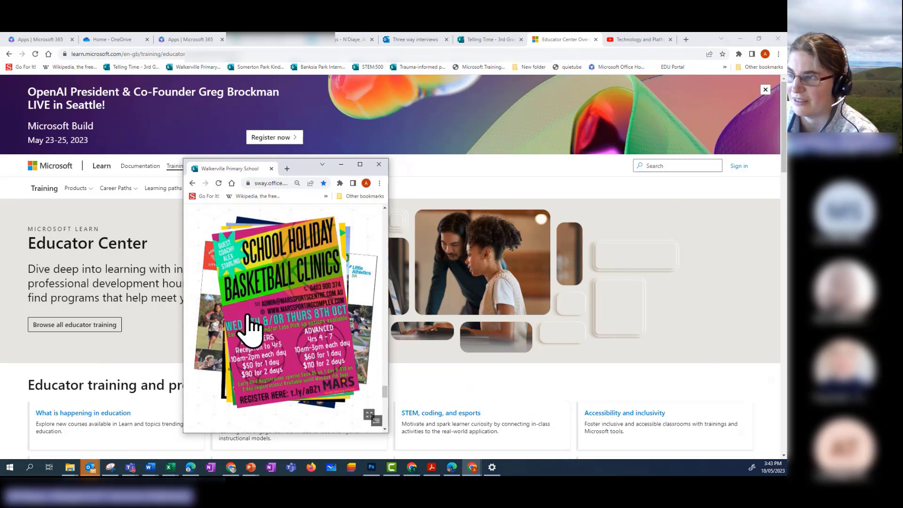
Flip through the stacked community posters in the newsletter, and minimise its window after maximising it
{"action": "left_click", "coordinate": [329, 324]}
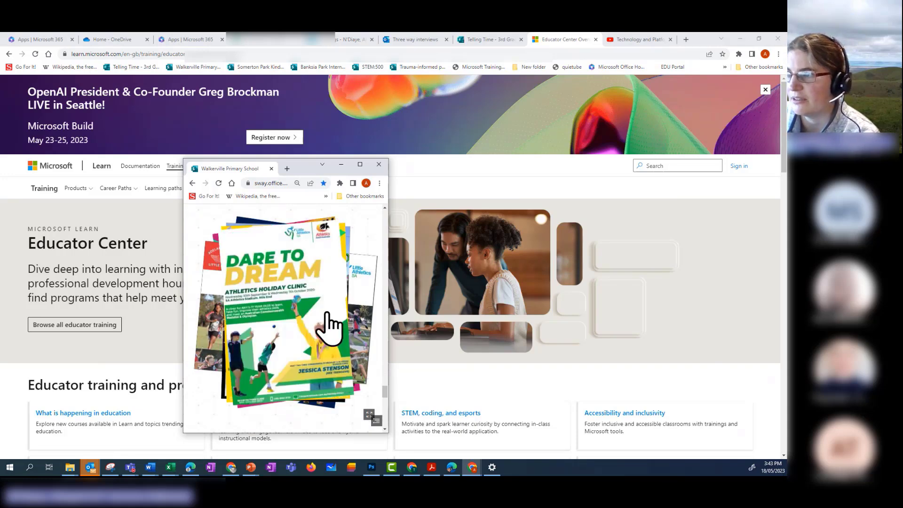
{"action": "left_click", "coordinate": [329, 323]}
{"action": "left_click", "coordinate": [331, 326]}
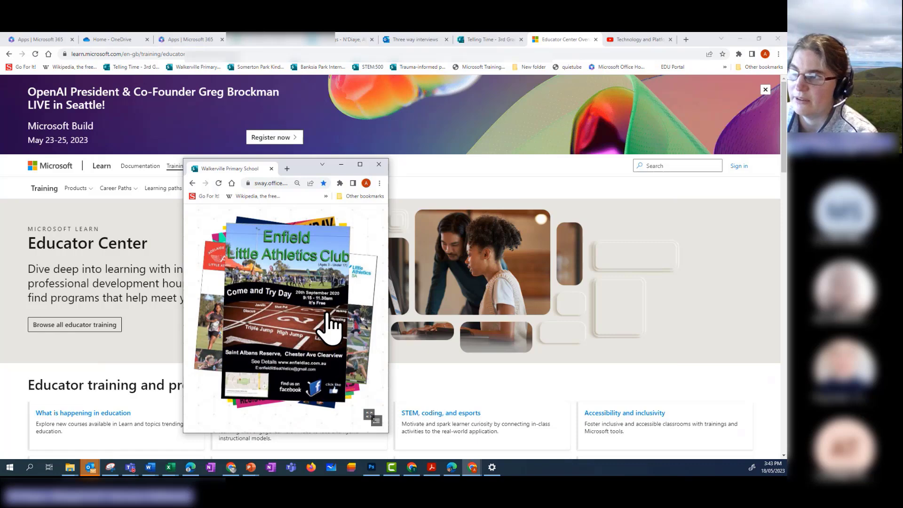
{"action": "left_click", "coordinate": [329, 325]}
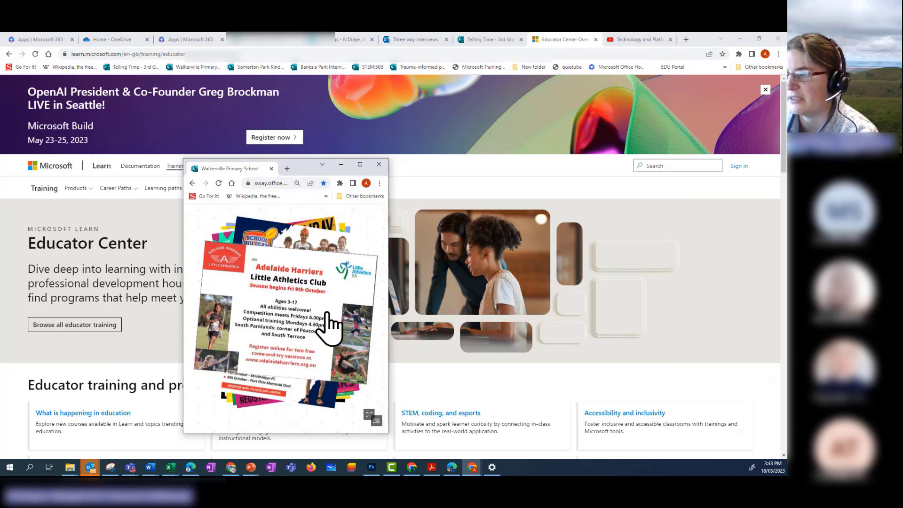
{"action": "left_click", "coordinate": [329, 325]}
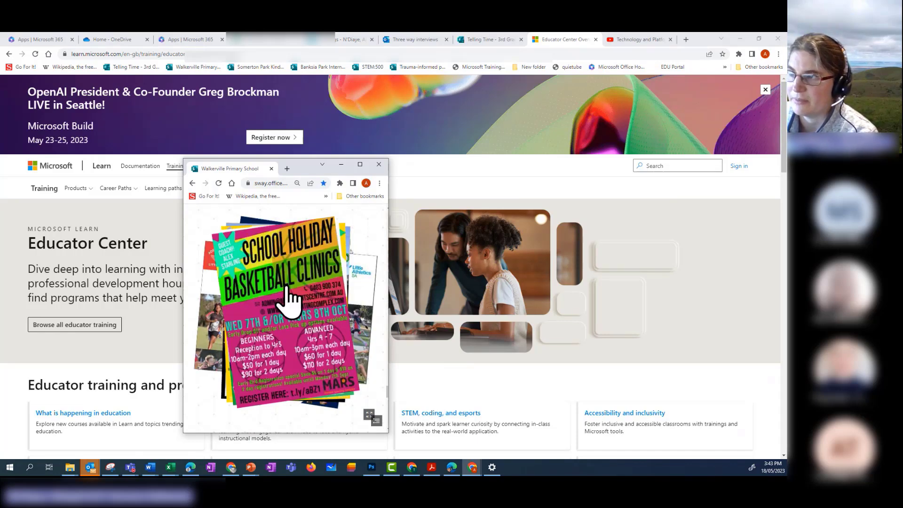
{"action": "left_click", "coordinate": [335, 328]}
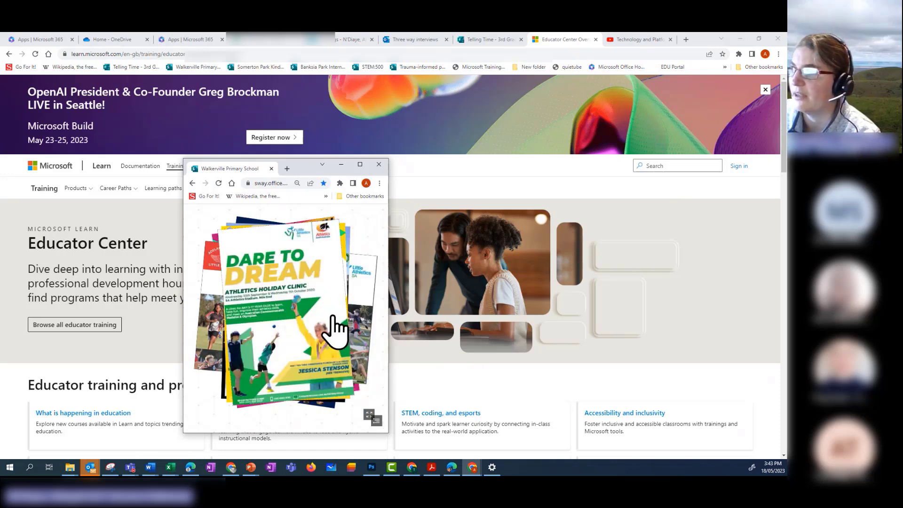
{"action": "left_click", "coordinate": [359, 164]}
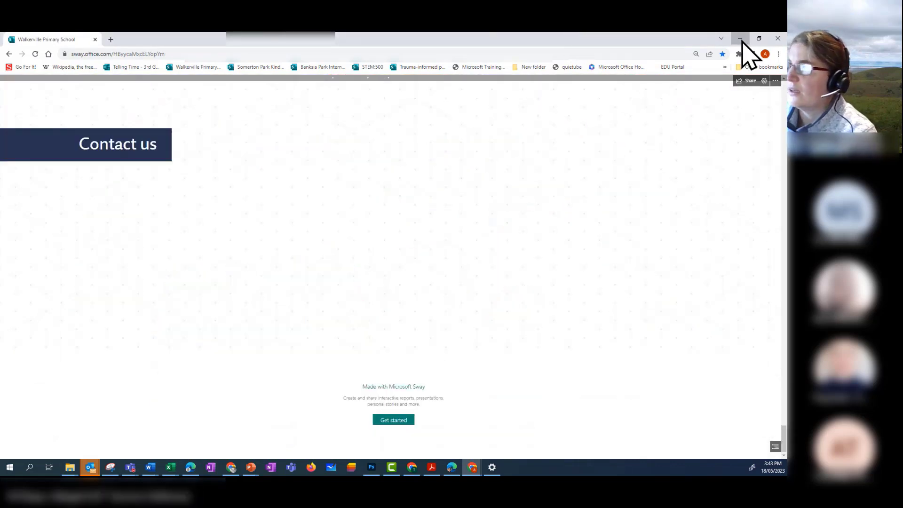
{"action": "left_click", "coordinate": [740, 38]}
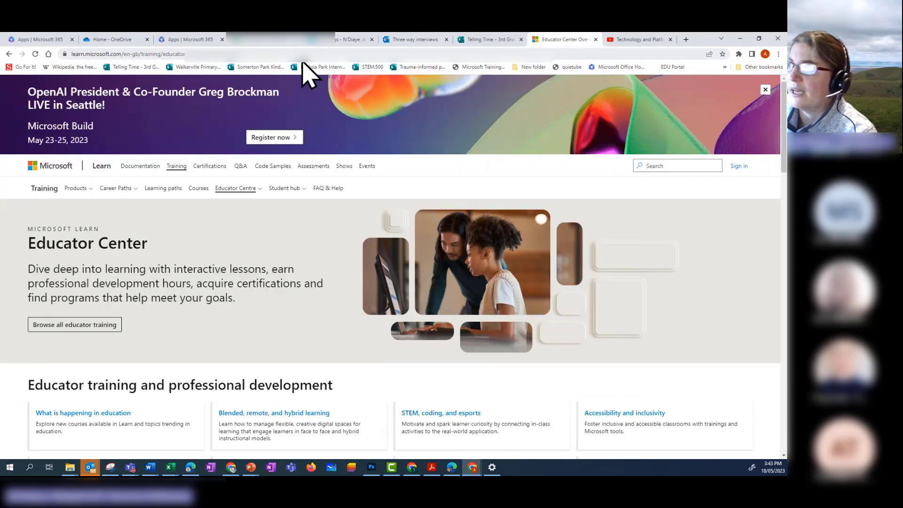
Return to the Microsoft 365 app list, open Whiteboard and create a new whiteboard
{"action": "left_click", "coordinate": [47, 41]}
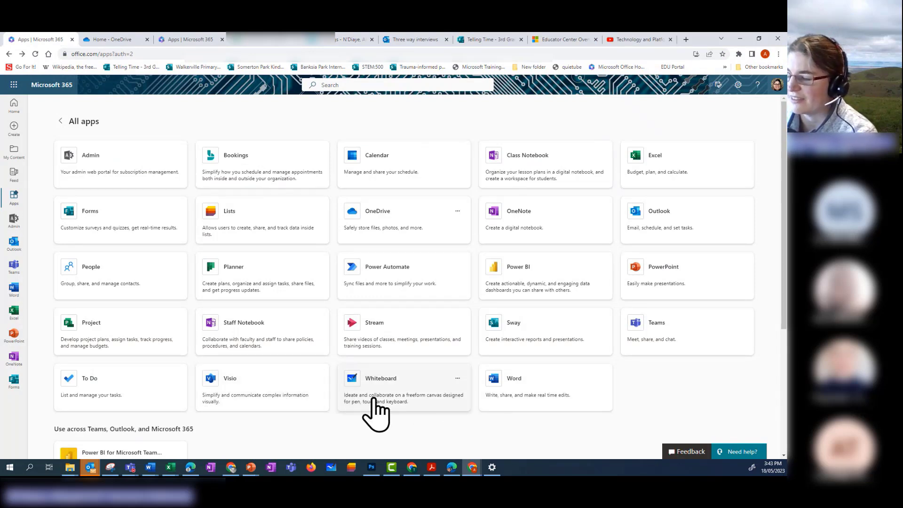
{"action": "left_click", "coordinate": [375, 400]}
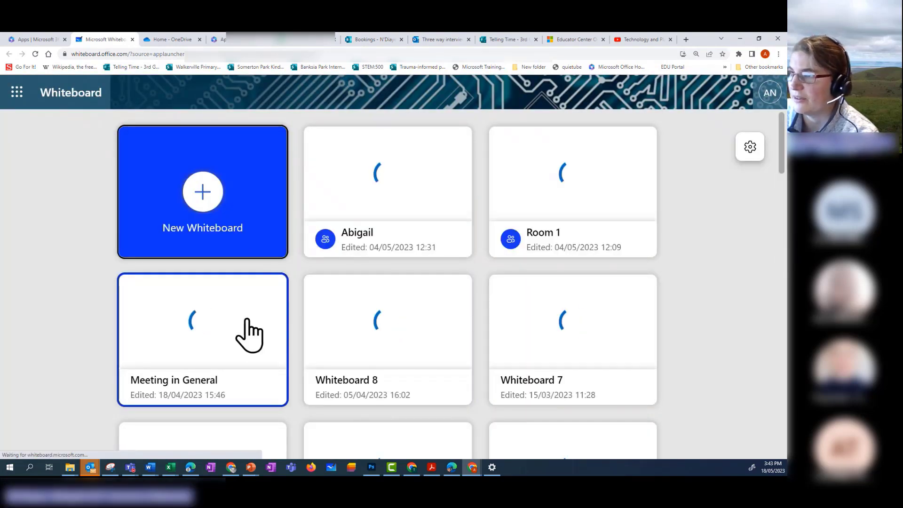
{"action": "left_click", "coordinate": [212, 226]}
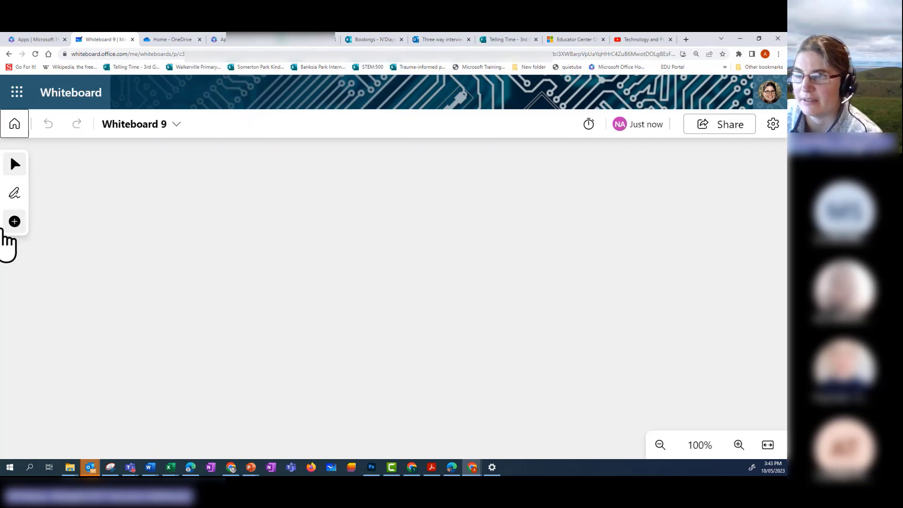
Insert the Compare and contrast template from the Learning templates into the new whiteboard
{"action": "left_click", "coordinate": [13, 223]}
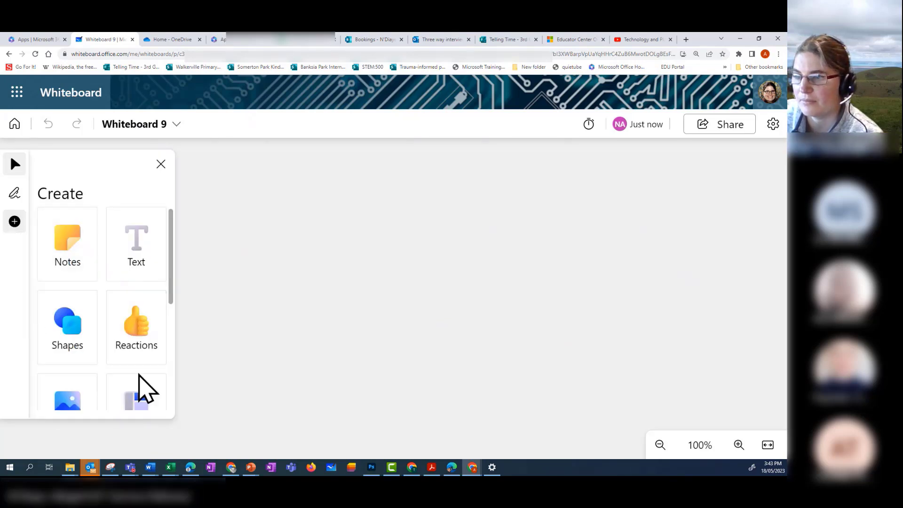
{"action": "scroll", "coordinate": [139, 385], "scroll_direction": "down", "scroll_amount": 2}
{"action": "left_click", "coordinate": [130, 346]}
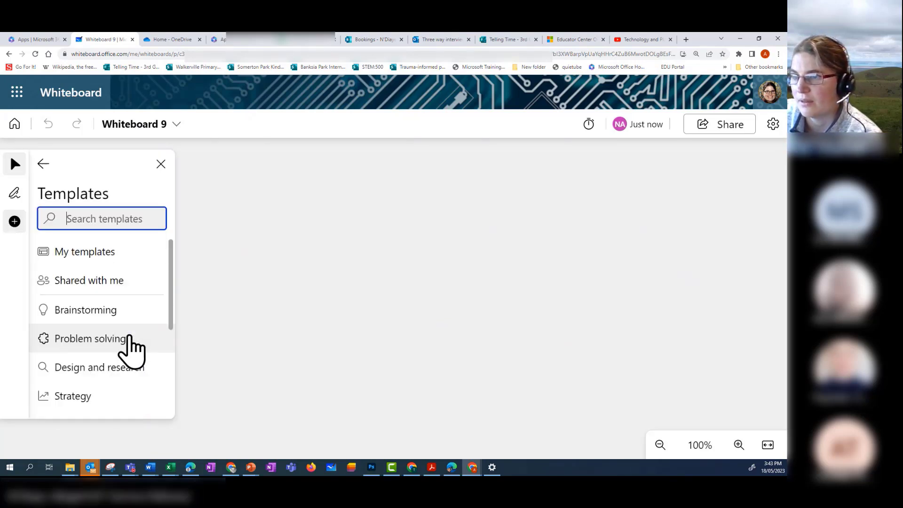
{"action": "scroll", "coordinate": [104, 336], "scroll_direction": "down", "scroll_amount": 3}
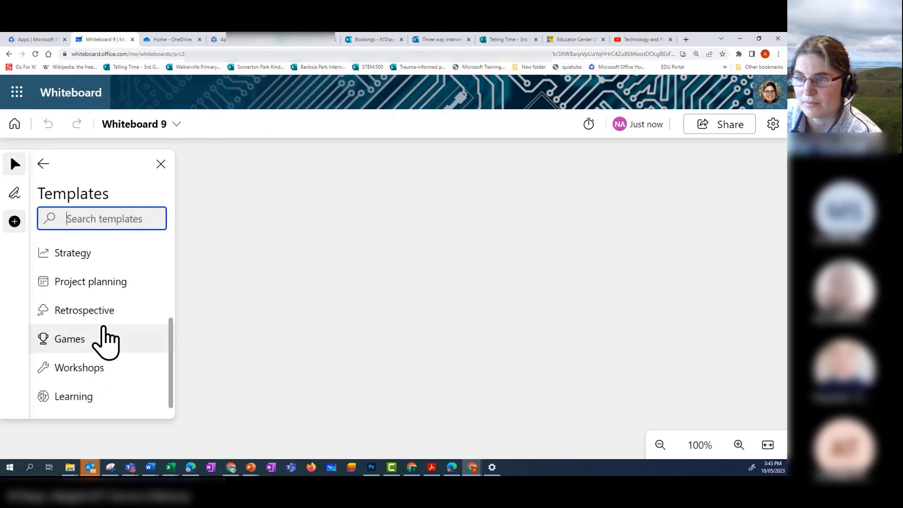
{"action": "left_click", "coordinate": [74, 396]}
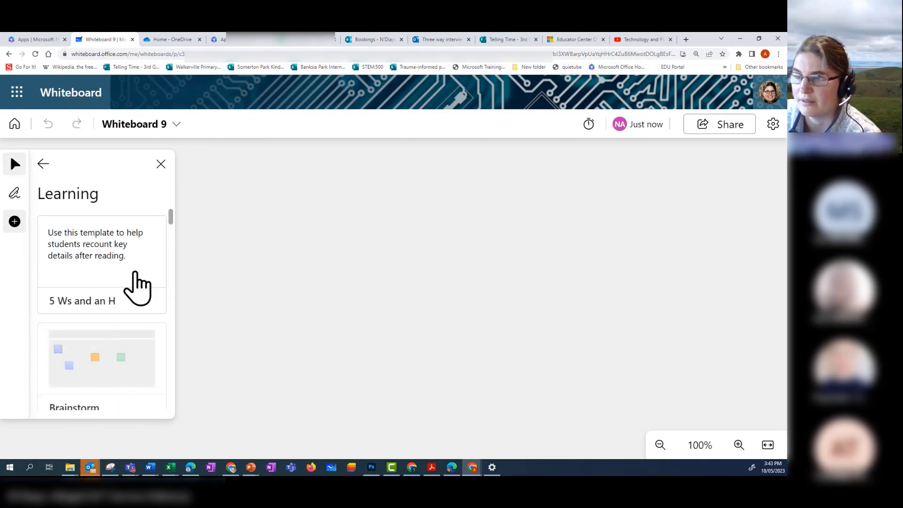
{"action": "scroll", "coordinate": [119, 373], "scroll_direction": "down", "scroll_amount": 2}
{"action": "scroll", "coordinate": [118, 372], "scroll_direction": "down", "scroll_amount": 3}
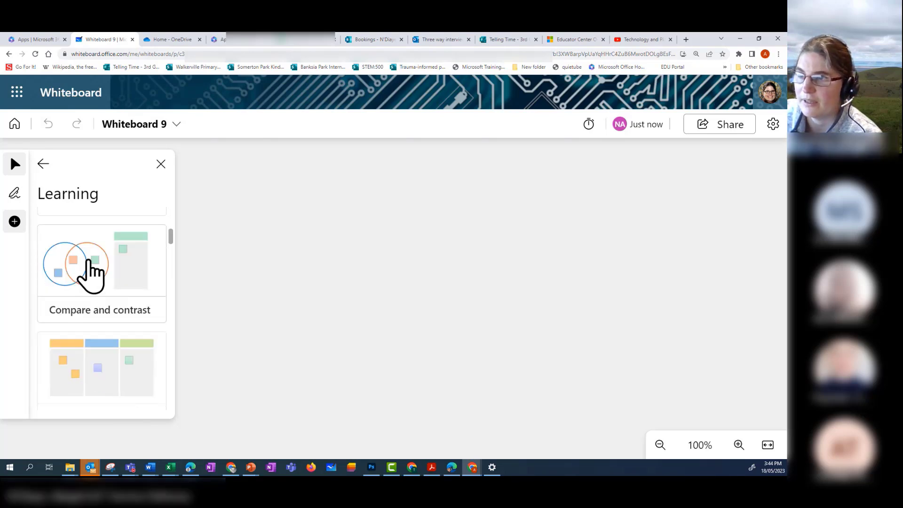
{"action": "left_click", "coordinate": [89, 261]}
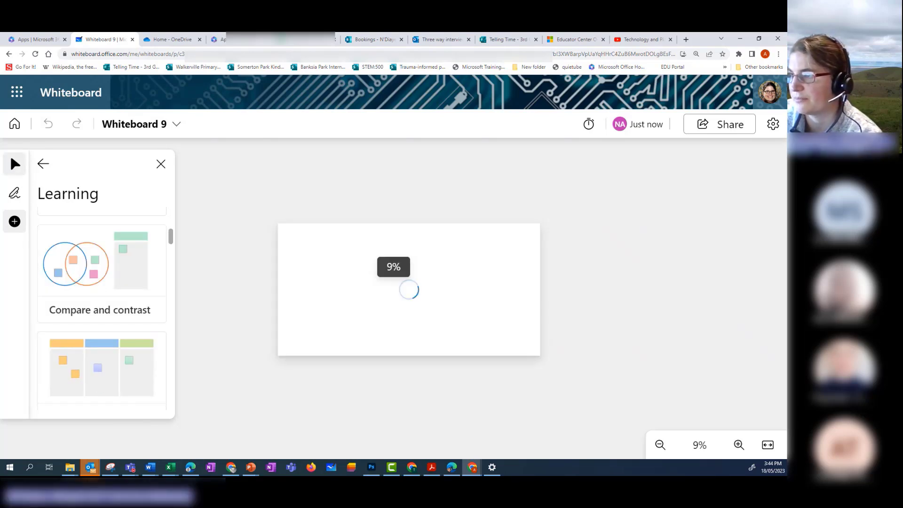
Enlarge the Compare and contrast template on the whiteboard and select the whole template
{"action": "scroll", "coordinate": [710, 302], "scroll_direction": "down", "scroll_amount": 2}
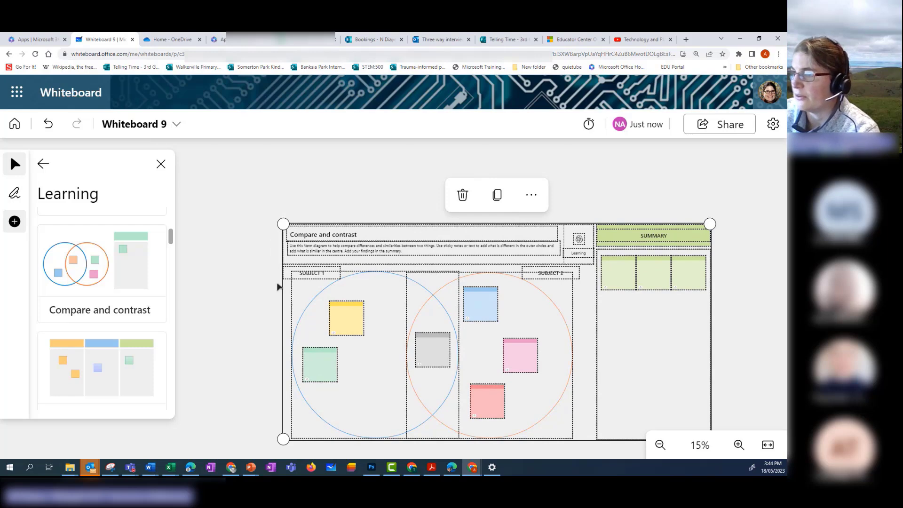
{"action": "left_click_drag", "start_coordinate": [284, 224], "coordinate": [235, 181]}
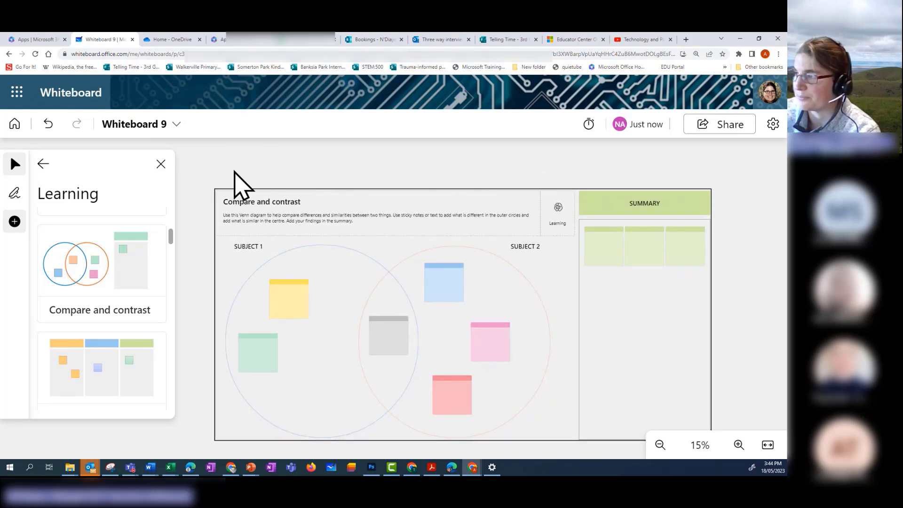
{"action": "left_click", "coordinate": [623, 341]}
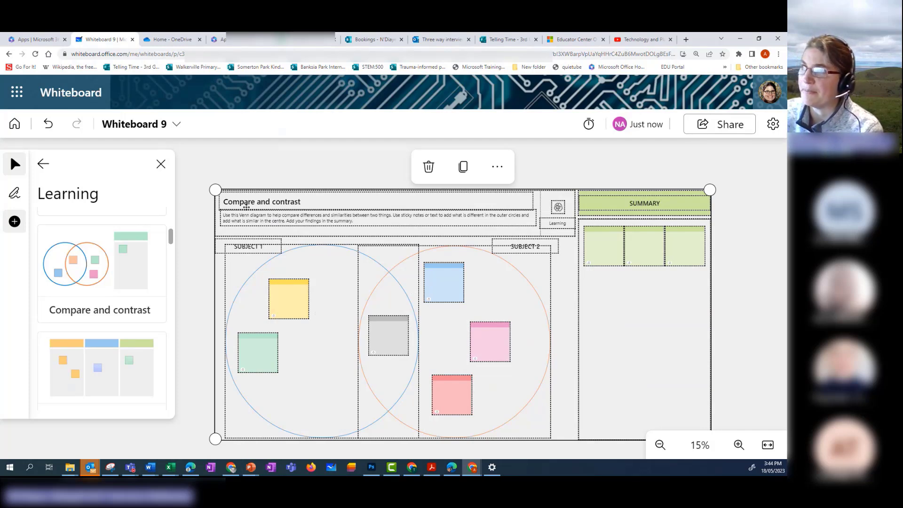
Return to the Microsoft 365 app list, switch to the Microsoft Teams window listing the teams and snap it to half the screen
{"action": "left_click", "coordinate": [29, 41]}
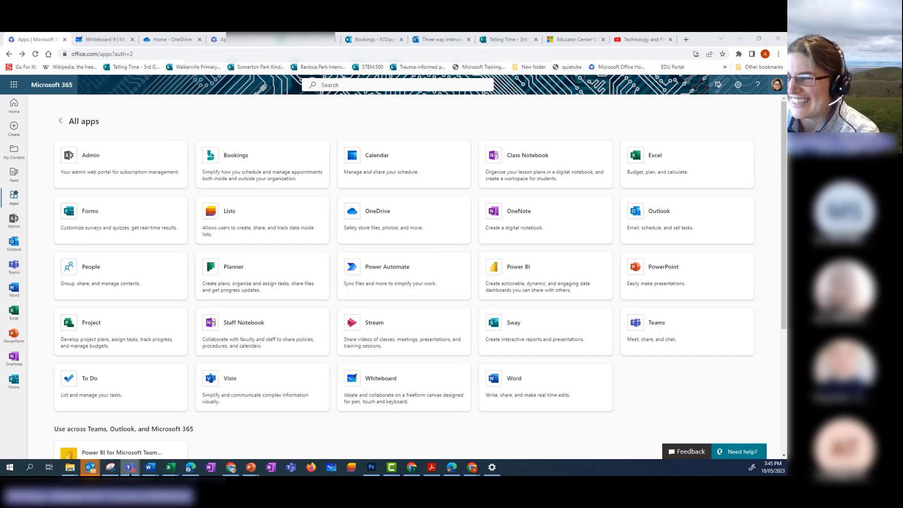
{"action": "mouse_move", "coordinate": [131, 473]}
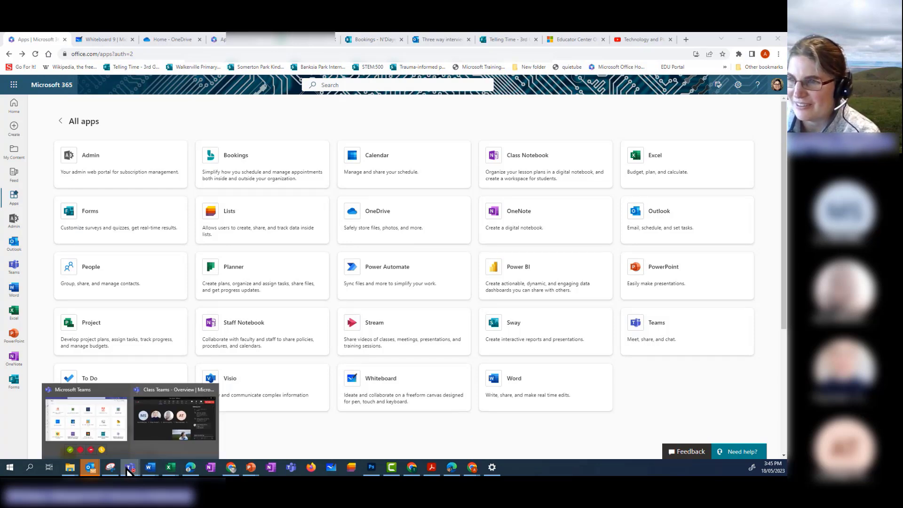
{"action": "left_click", "coordinate": [114, 446]}
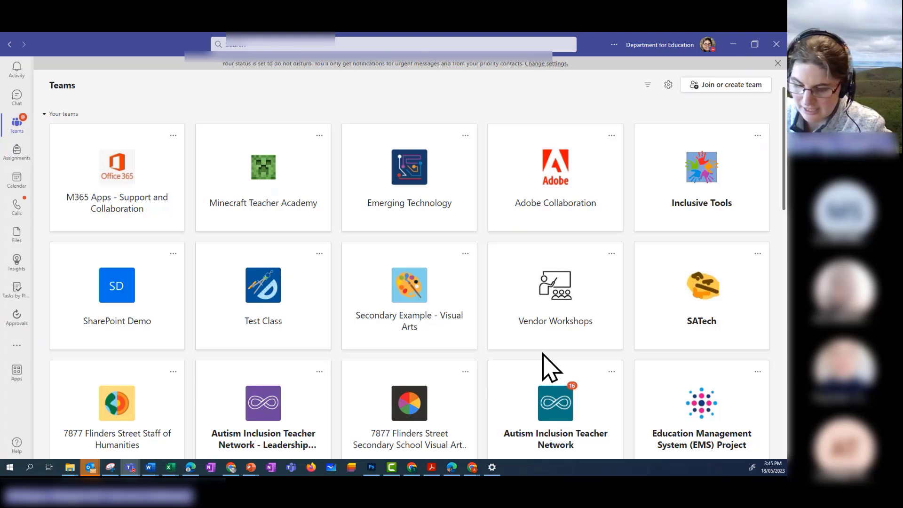
{"action": "key", "text": "super+Left"}
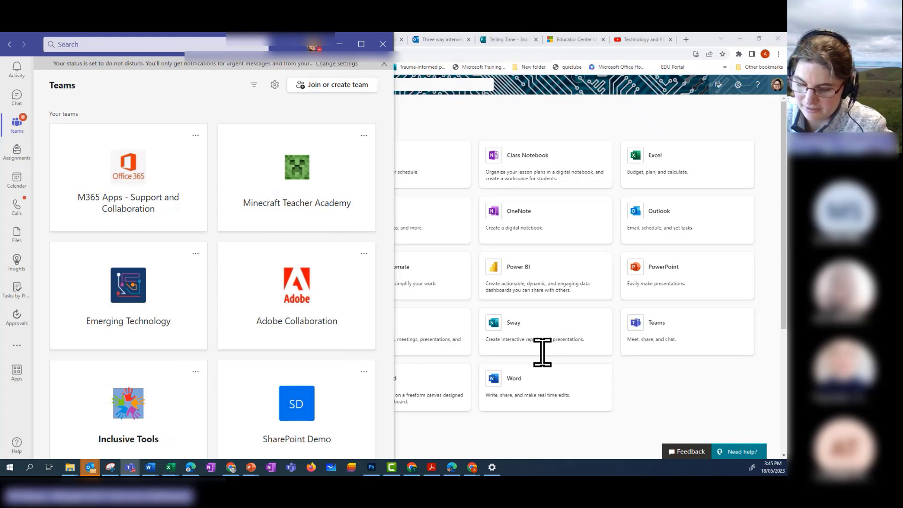
Maximize the Teams window and start creating a new team of the Class type
{"action": "key", "text": "super+Down"}
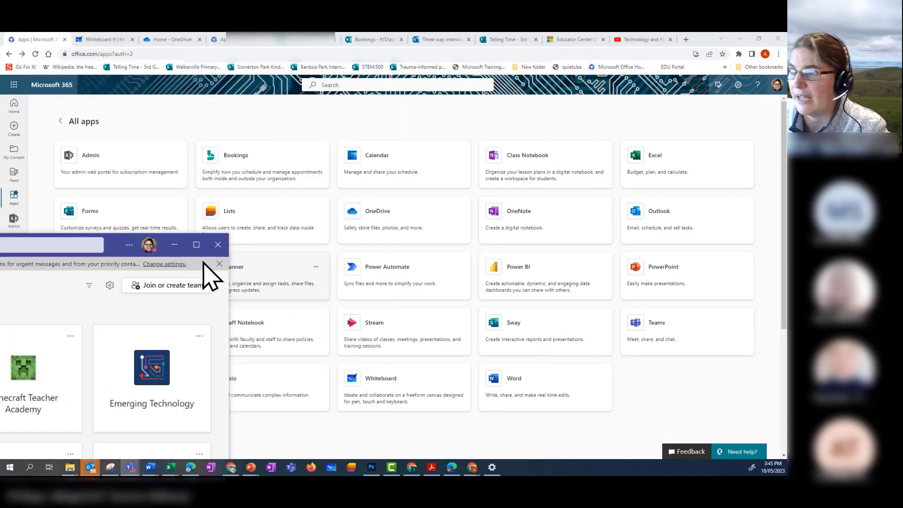
{"action": "left_click", "coordinate": [196, 244]}
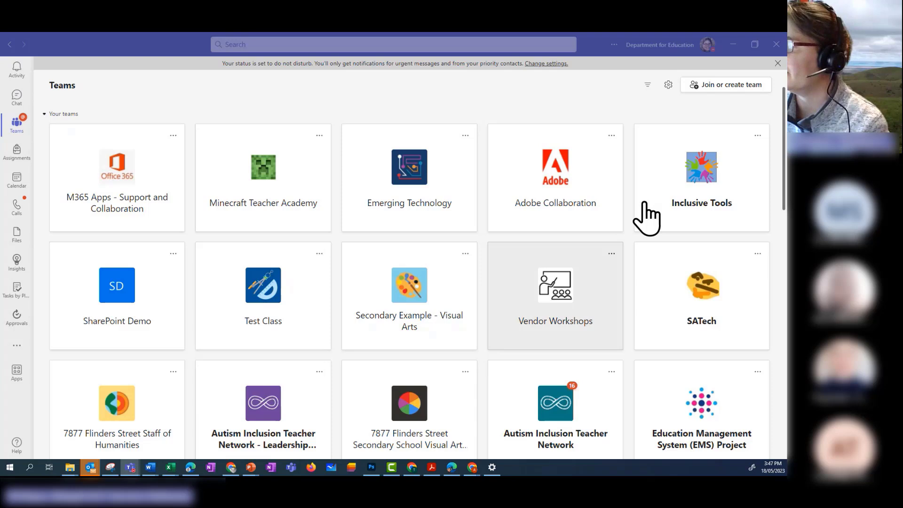
{"action": "left_click", "coordinate": [717, 87]}
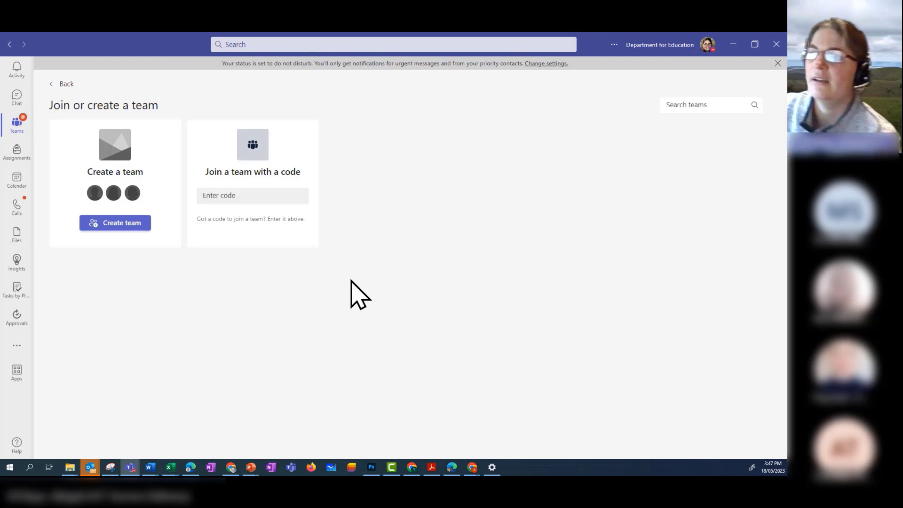
{"action": "left_click", "coordinate": [126, 224]}
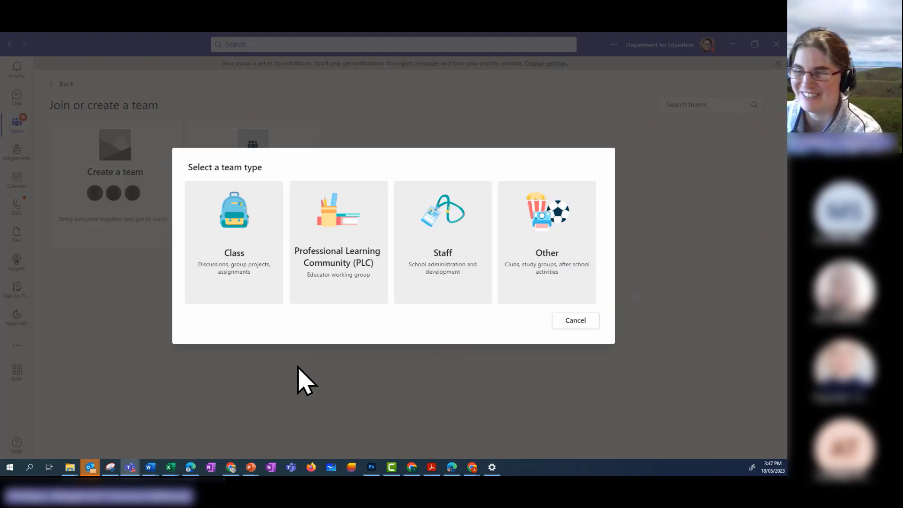
{"action": "left_click", "coordinate": [224, 266]}
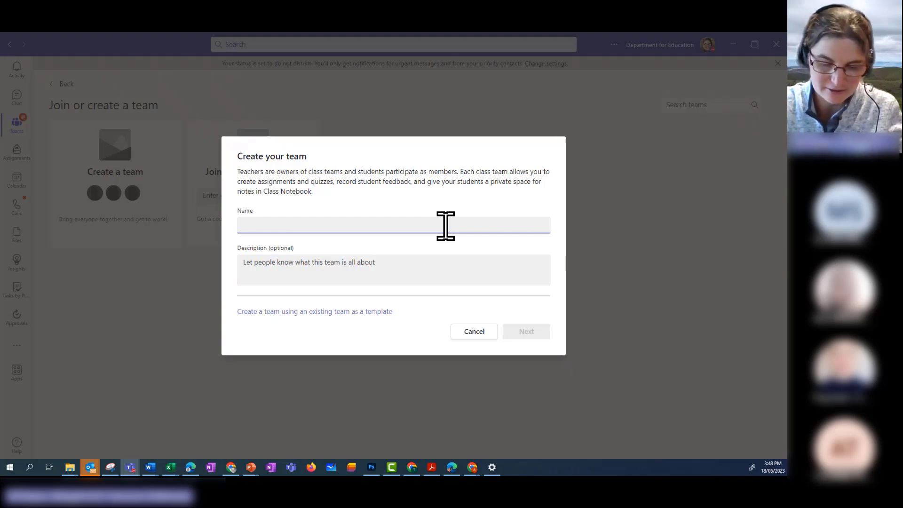
Name the class team "7877-Year 4 - 2023" and create it without a description
{"action": "type", "text": "7877"}
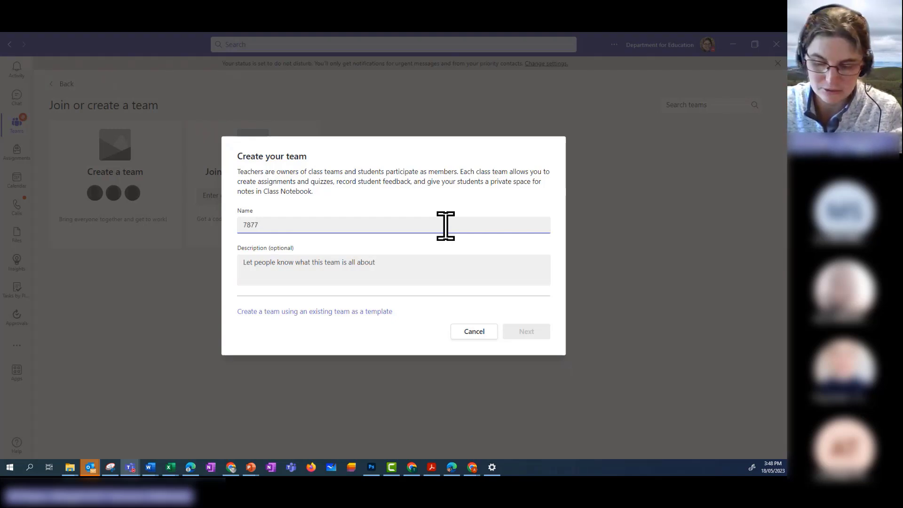
{"action": "type", "text": "-Cla"}
{"action": "key", "text": "BackSpace"}
{"action": "key", "text": "BackSpace"}
{"action": "type", "text": "Year 4 - 2023"}
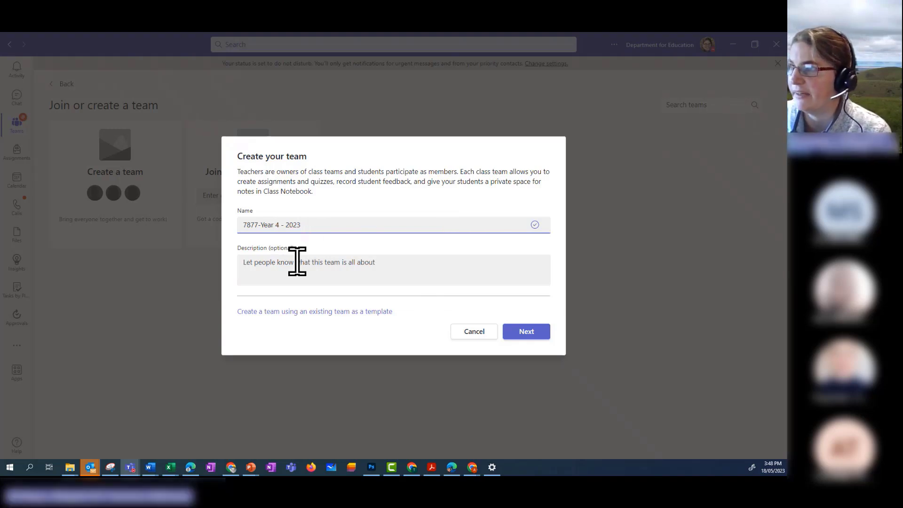
{"action": "left_click", "coordinate": [536, 331]}
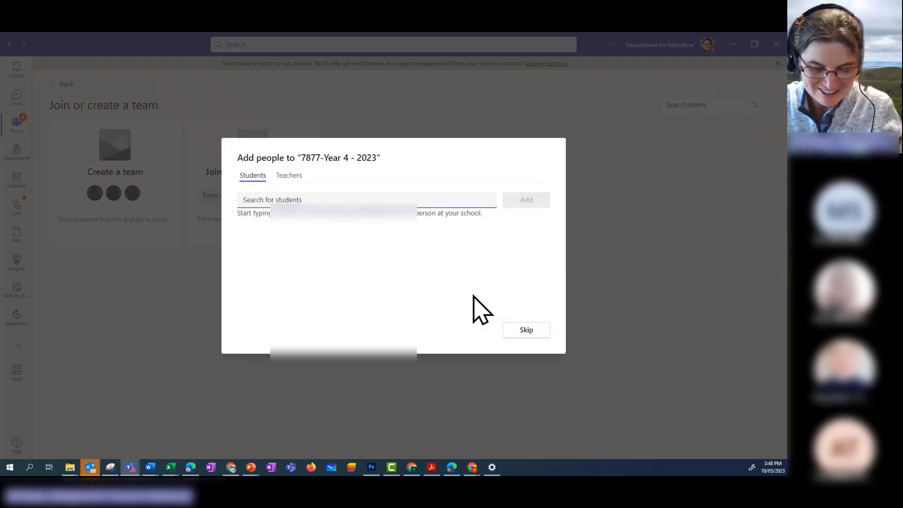
Find a person by name and add them to the new team as a student, view the teacher option, and finish adding people
{"action": "type", "text": "ha"}
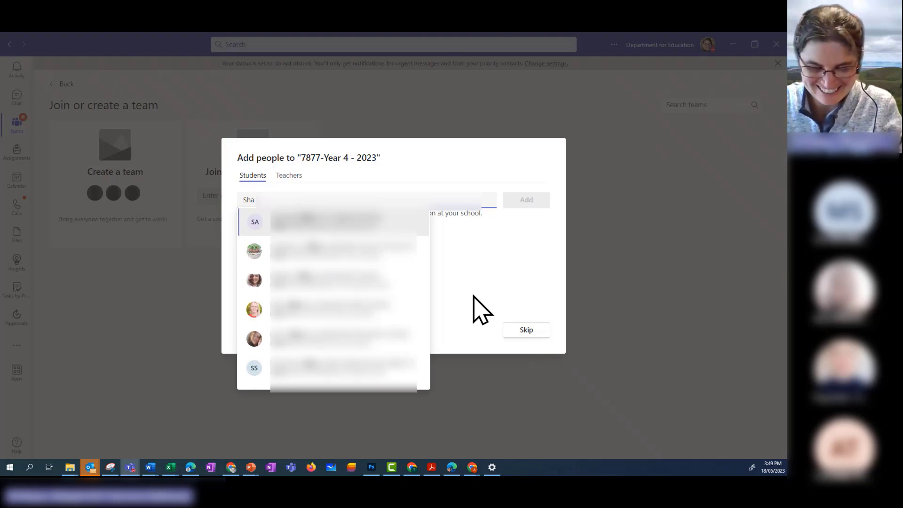
{"action": "type", "text": "r"}
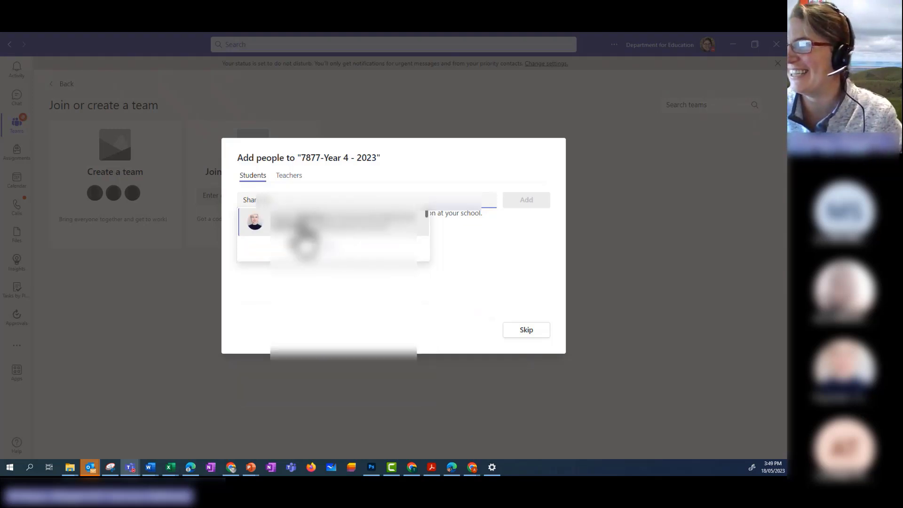
{"action": "left_click", "coordinate": [303, 226]}
{"action": "left_click", "coordinate": [526, 199]}
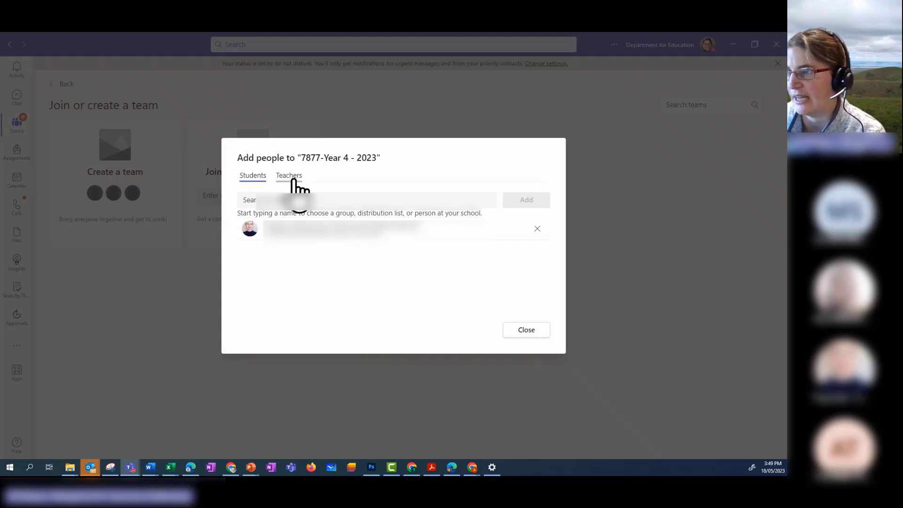
{"action": "left_click", "coordinate": [293, 178]}
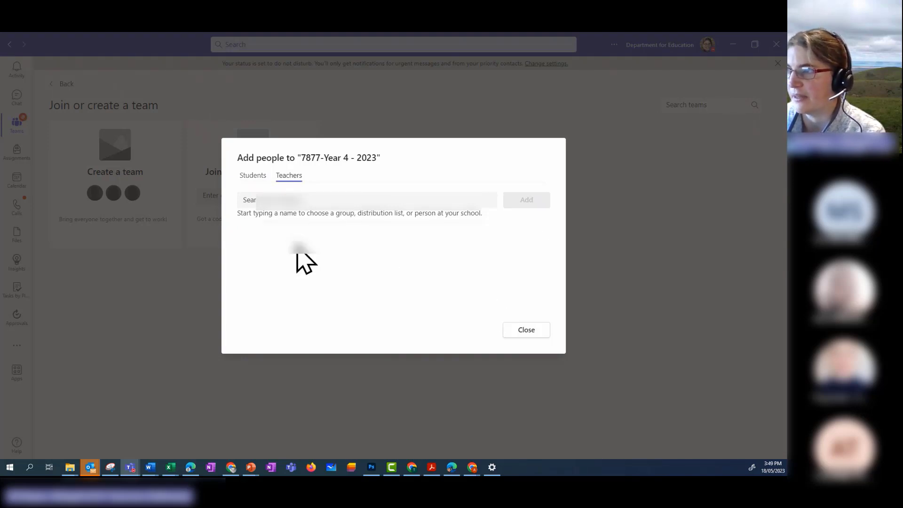
{"action": "left_click", "coordinate": [524, 330]}
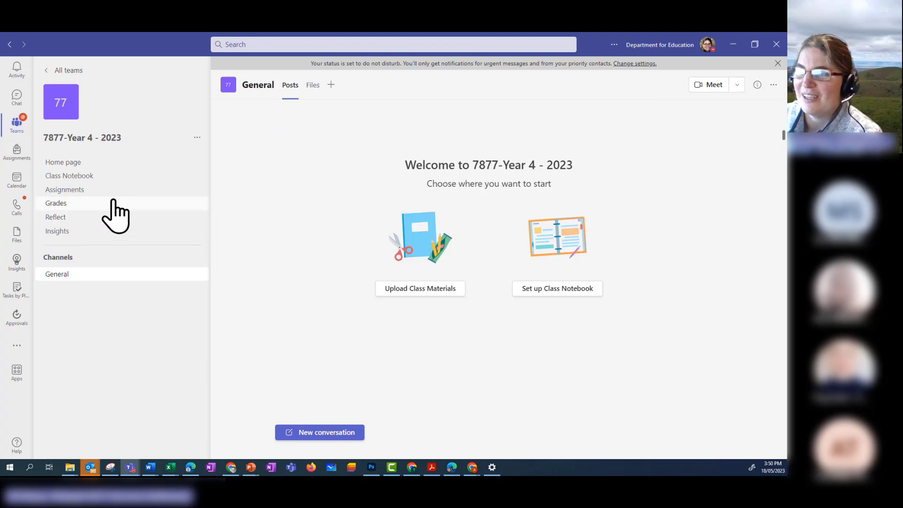
Open the class team's Home page for editing and examine its Resources, Assignments, Class schedule and Recent files sections
{"action": "left_click", "coordinate": [71, 179]}
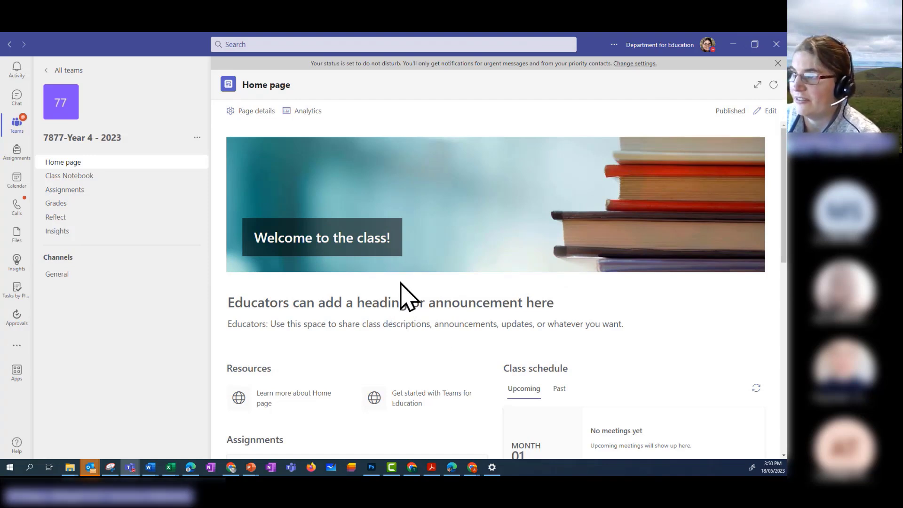
{"action": "left_click", "coordinate": [766, 112]}
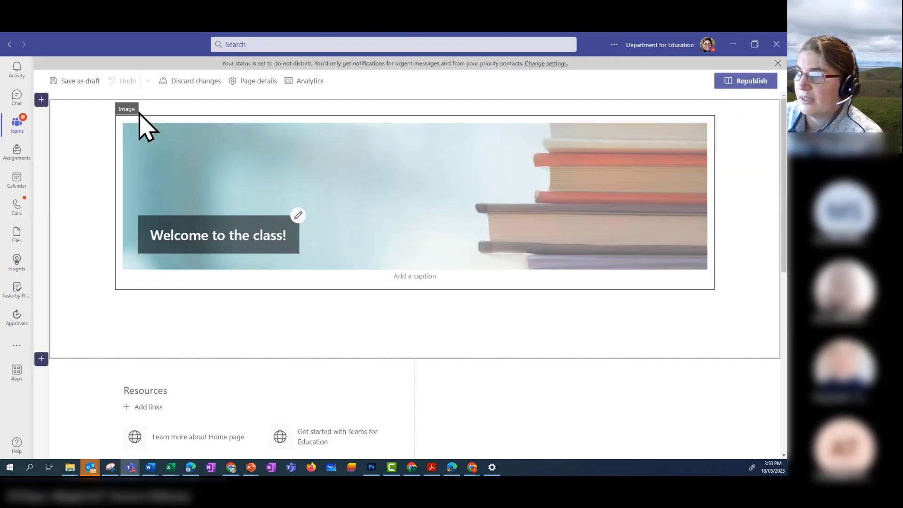
{"action": "scroll", "coordinate": [312, 376], "scroll_direction": "down", "scroll_amount": 1}
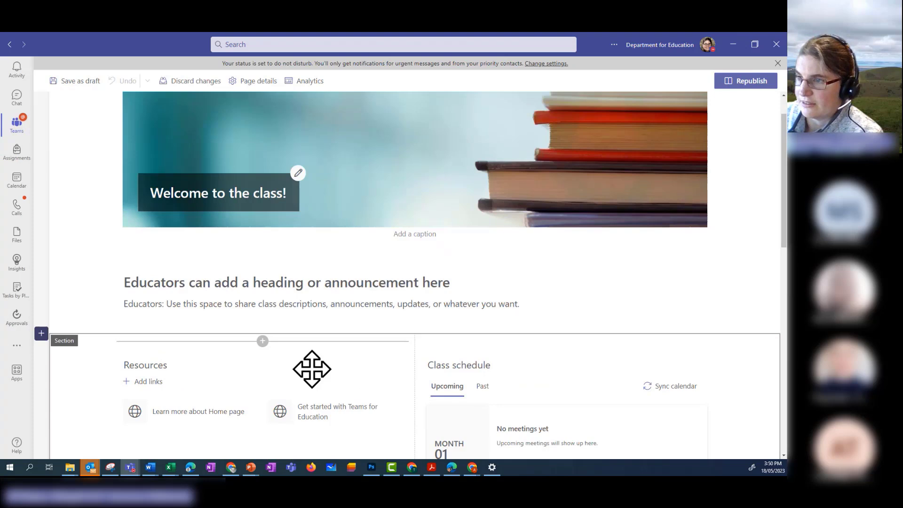
{"action": "scroll", "coordinate": [312, 369], "scroll_direction": "down", "scroll_amount": 3}
{"action": "scroll", "coordinate": [362, 314], "scroll_direction": "up", "scroll_amount": 1}
{"action": "scroll", "coordinate": [364, 327], "scroll_direction": "down", "scroll_amount": 1}
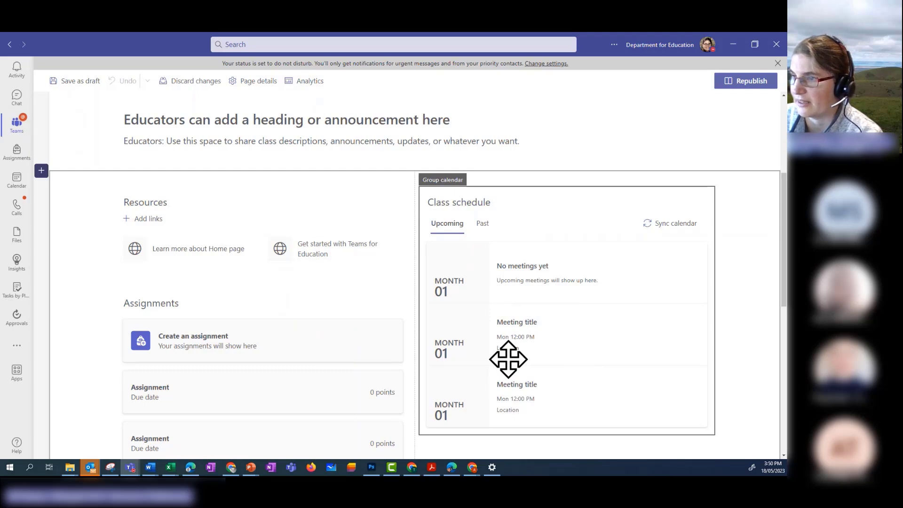
{"action": "scroll", "coordinate": [264, 305], "scroll_direction": "down", "scroll_amount": 2}
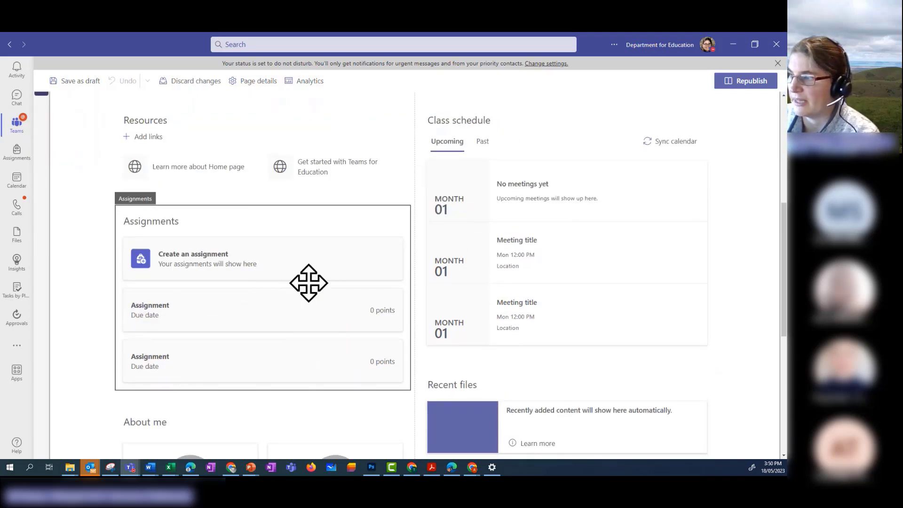
{"action": "scroll", "coordinate": [310, 340], "scroll_direction": "up", "scroll_amount": 1}
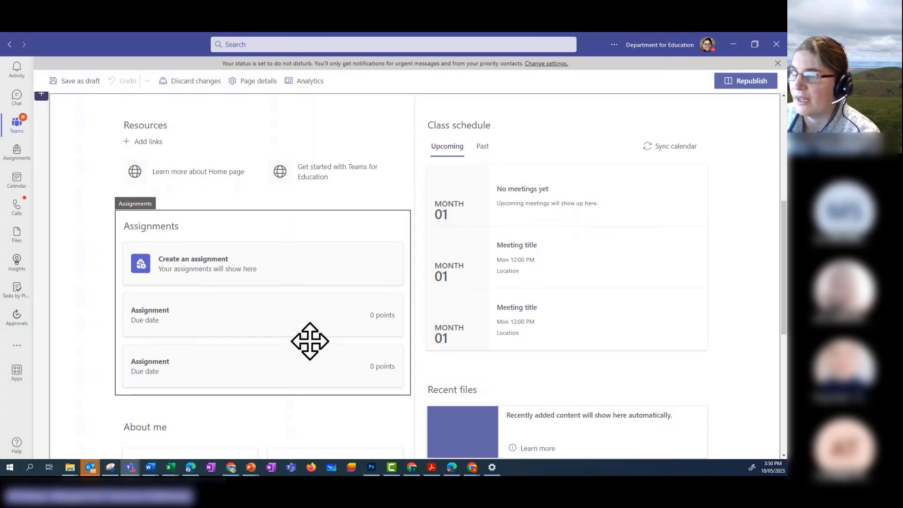
{"action": "scroll", "coordinate": [310, 341], "scroll_direction": "up", "scroll_amount": 2}
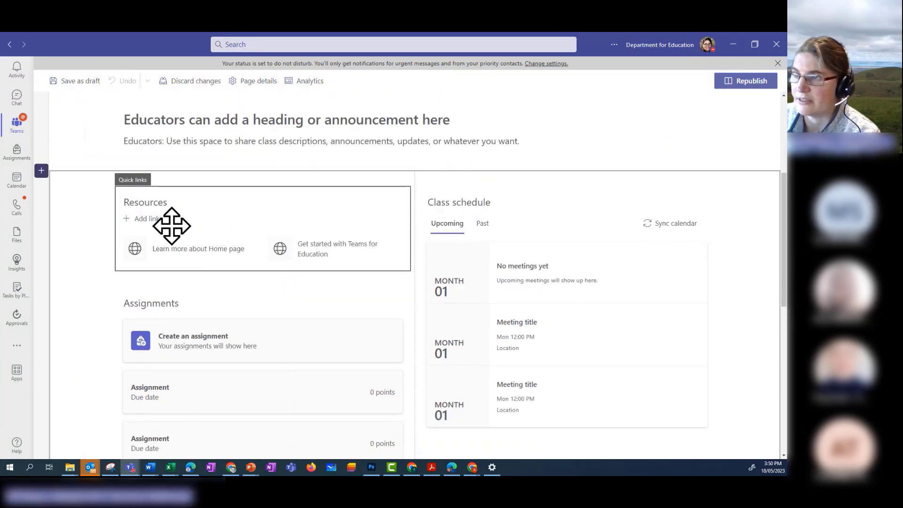
Change the Home page banner text to "Welcome to Year 4!"
{"action": "scroll", "coordinate": [264, 282], "scroll_direction": "up", "scroll_amount": 5}
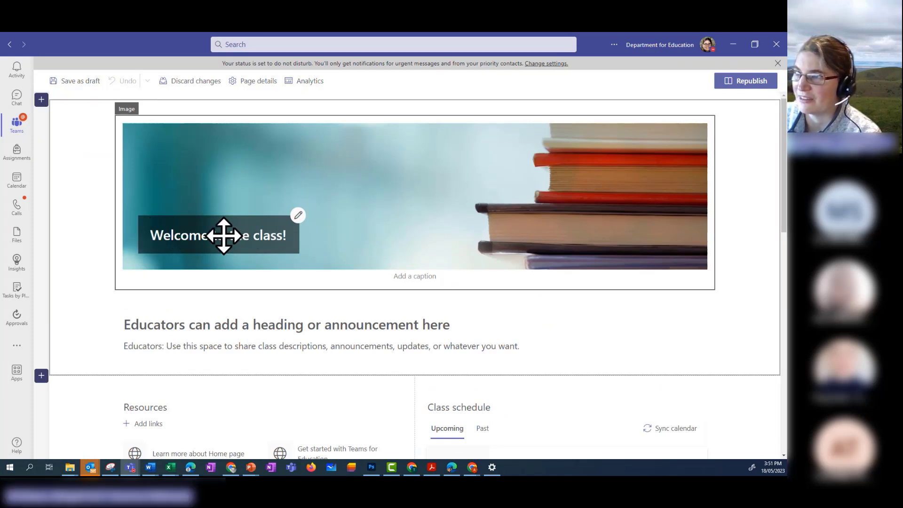
{"action": "left_click", "coordinate": [231, 235]}
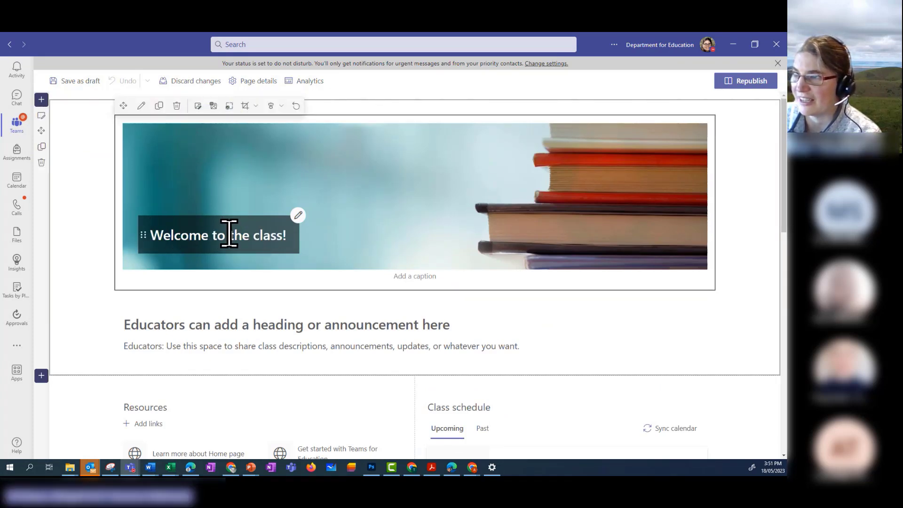
{"action": "left_click_drag", "start_coordinate": [229, 233], "coordinate": [269, 234]}
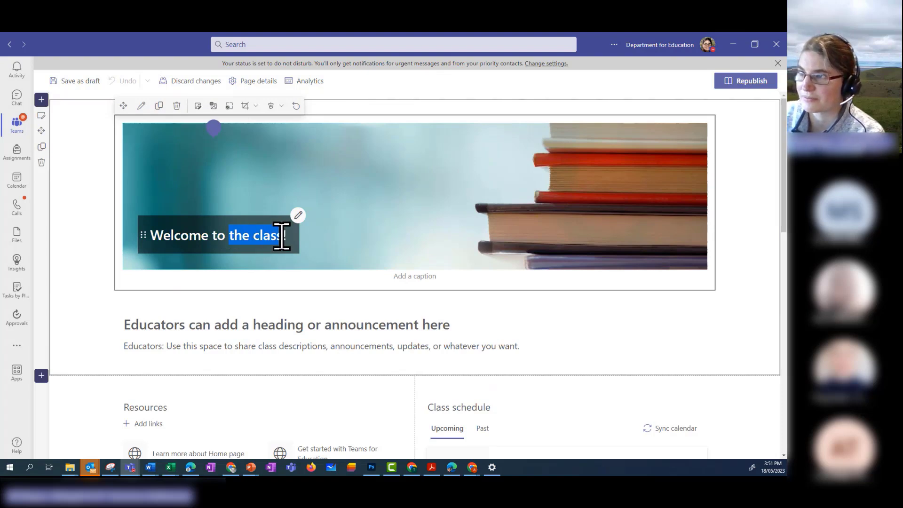
{"action": "type", "text": "Yea"}
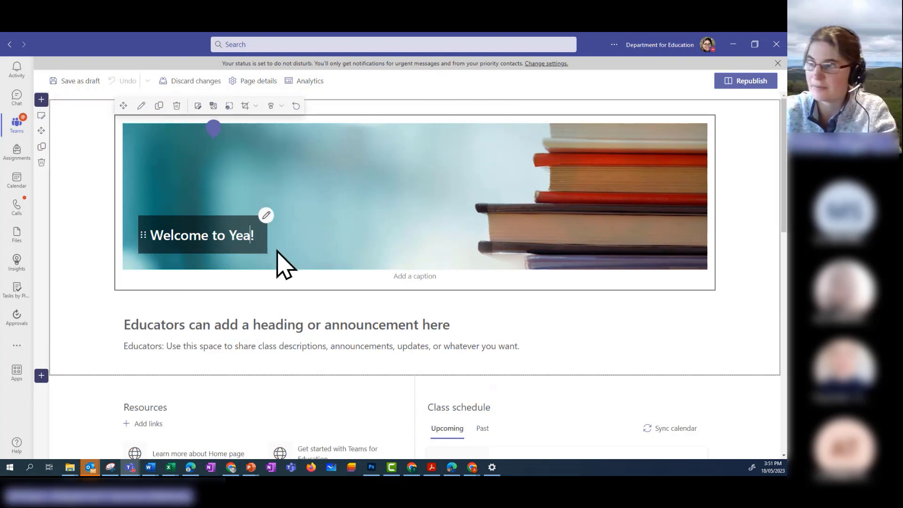
{"action": "type", "text": "r 4"}
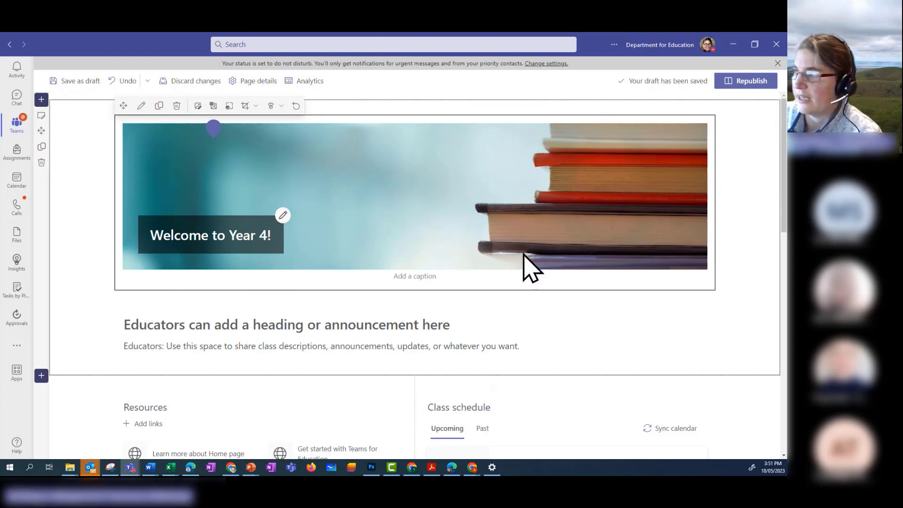
Replace the Home page banner picture with the stock image of pink and white flowers
{"action": "left_click", "coordinate": [465, 166]}
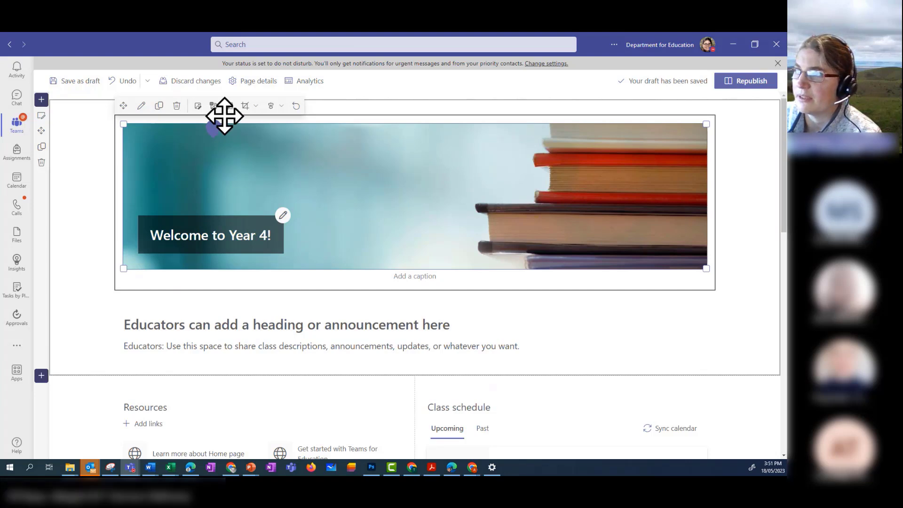
{"action": "mouse_move", "coordinate": [214, 111]}
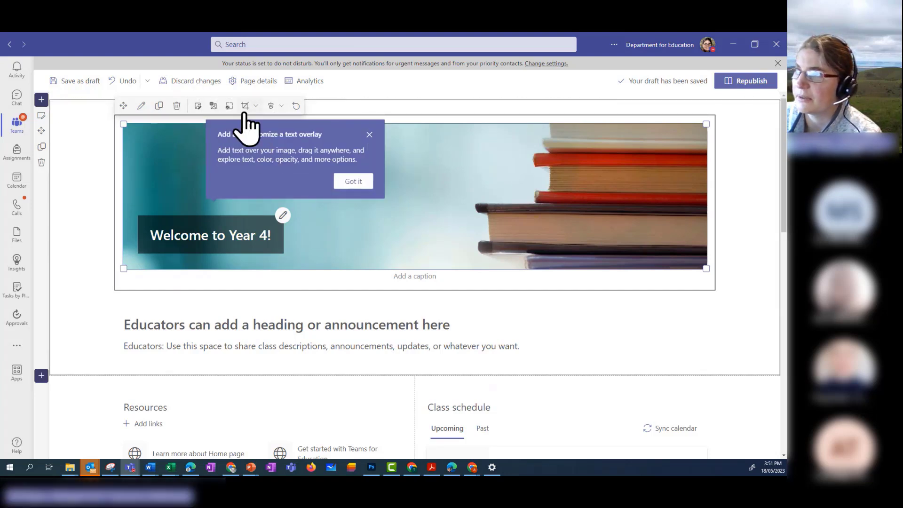
{"action": "left_click", "coordinate": [141, 105]}
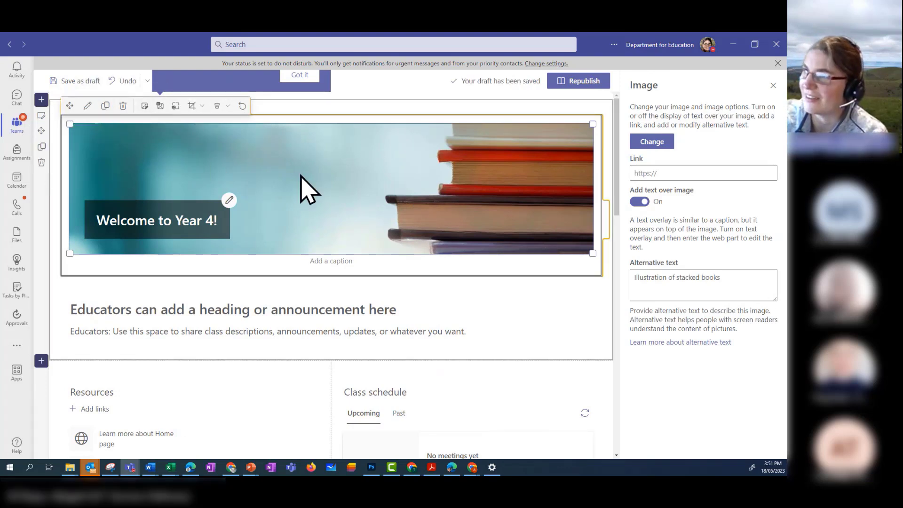
{"action": "left_click", "coordinate": [144, 105]}
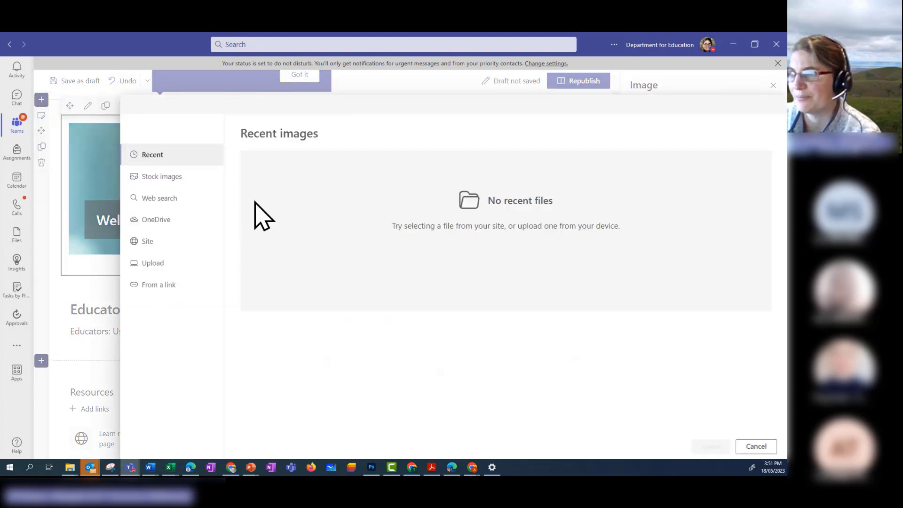
{"action": "left_click", "coordinate": [158, 177]}
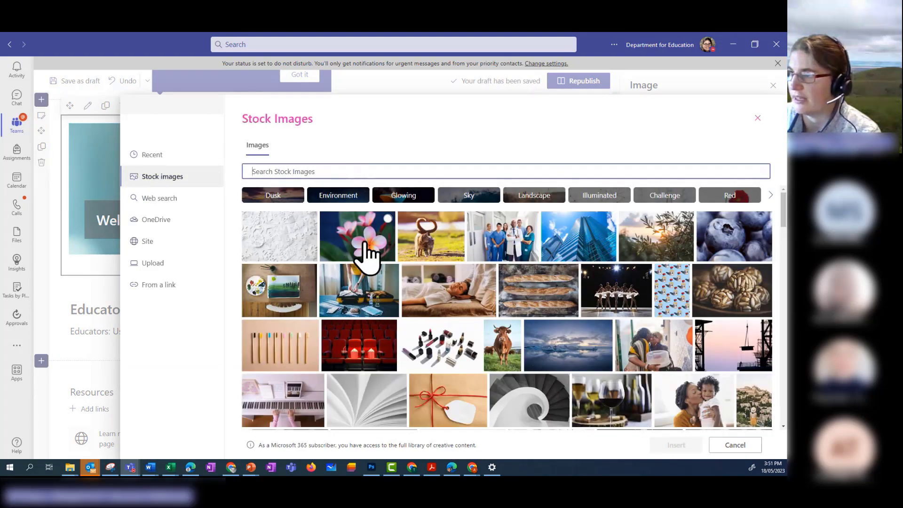
{"action": "left_click", "coordinate": [365, 243]}
{"action": "left_click", "coordinate": [687, 446]}
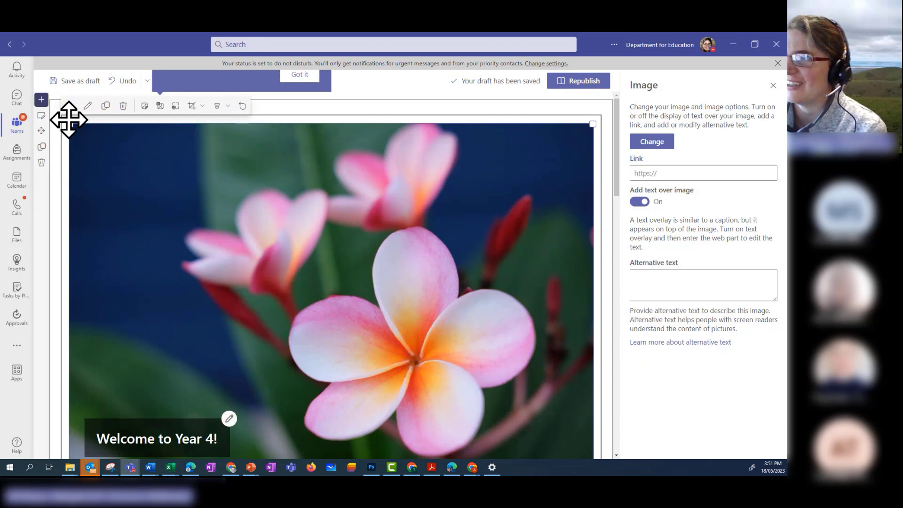
Resize the flower banner image and apply the 3:2 crop ratio to it
{"action": "left_click_drag", "start_coordinate": [68, 123], "coordinate": [69, 134]}
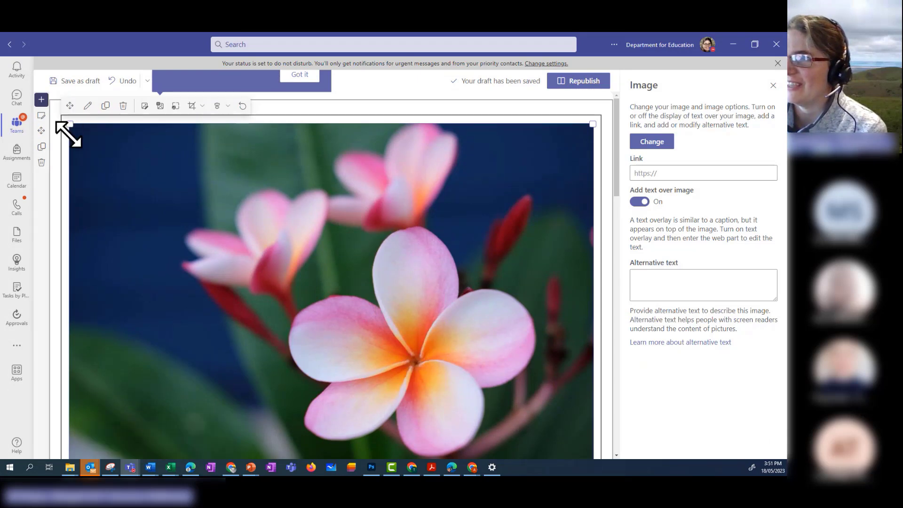
{"action": "left_click", "coordinate": [177, 110]}
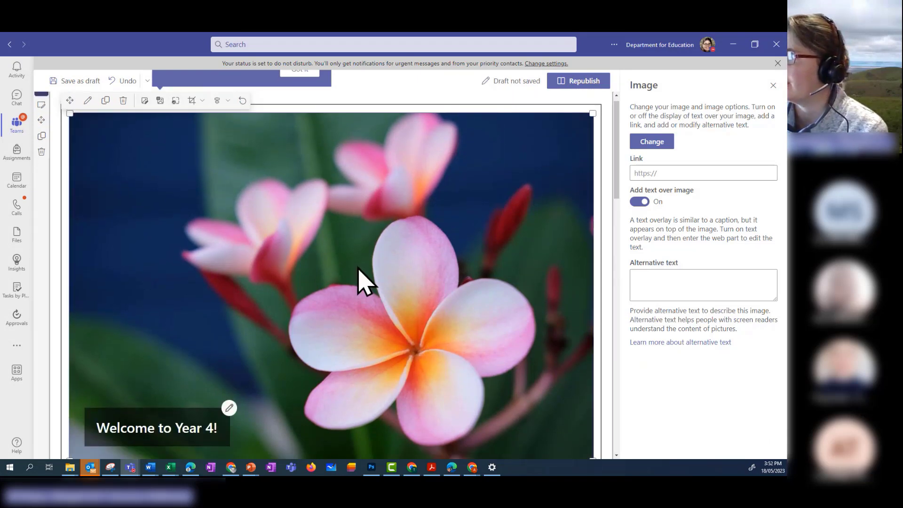
{"action": "left_click_drag", "start_coordinate": [585, 226], "coordinate": [465, 305]}
{"action": "left_click", "coordinate": [192, 106]}
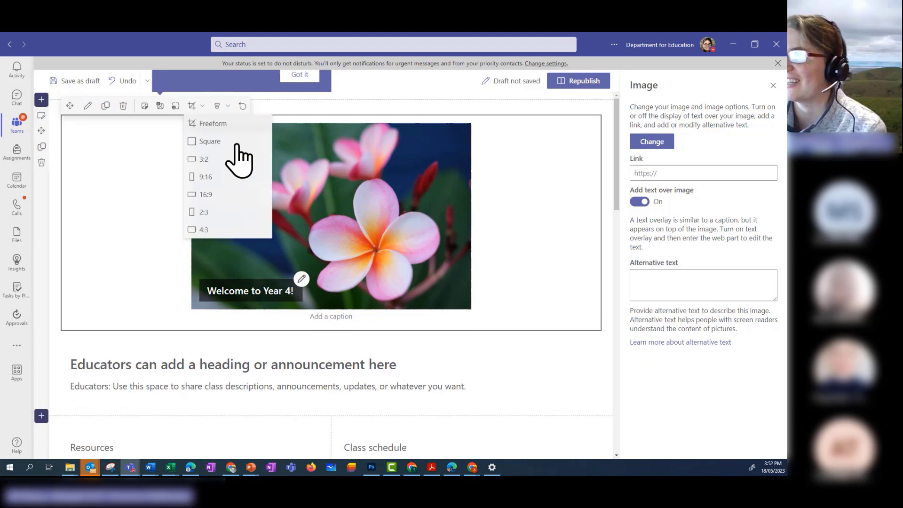
{"action": "left_click", "coordinate": [203, 160]}
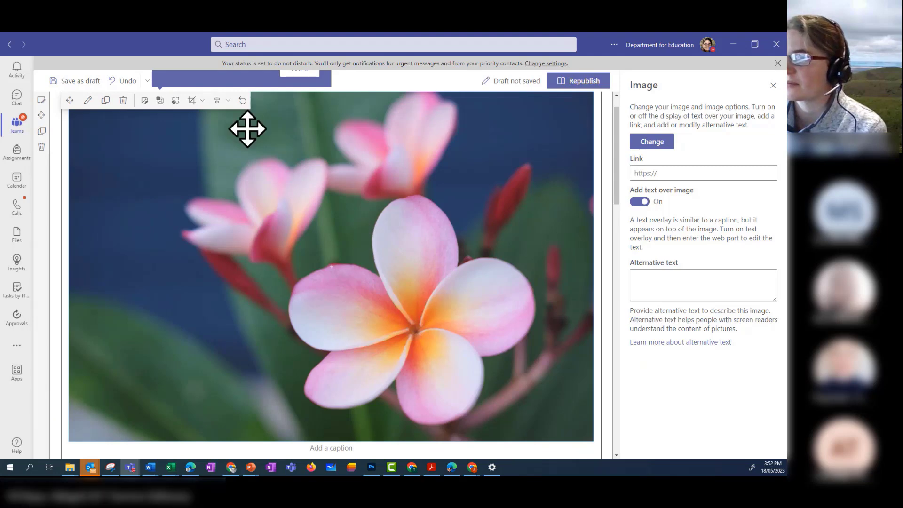
Crop the flower banner image to a wider, shorter aspect ratio and apply the crop
{"action": "left_click", "coordinate": [201, 101]}
{"action": "left_click", "coordinate": [199, 192]}
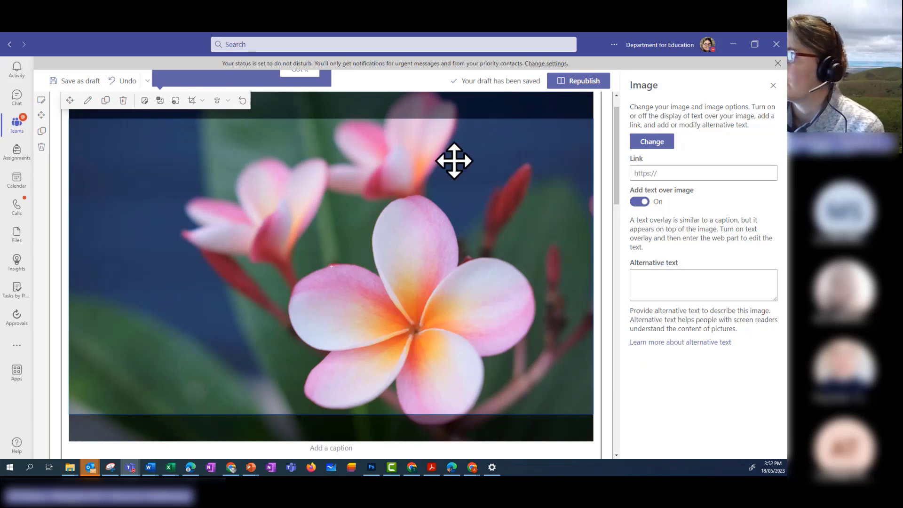
{"action": "scroll", "coordinate": [444, 354], "scroll_direction": "down", "scroll_amount": 3}
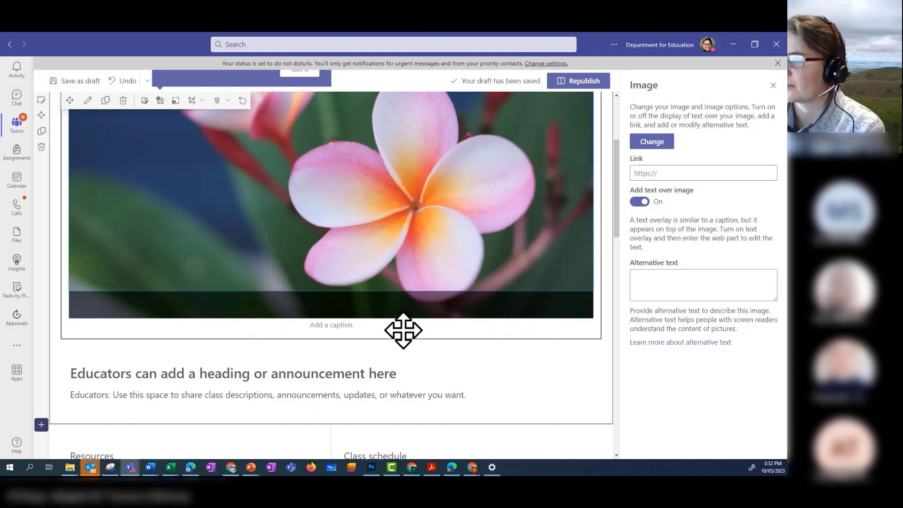
{"action": "left_click", "coordinate": [403, 331]}
{"action": "scroll", "coordinate": [416, 240], "scroll_direction": "up", "scroll_amount": 3}
{"action": "scroll", "coordinate": [437, 251], "scroll_direction": "up", "scroll_amount": 1}
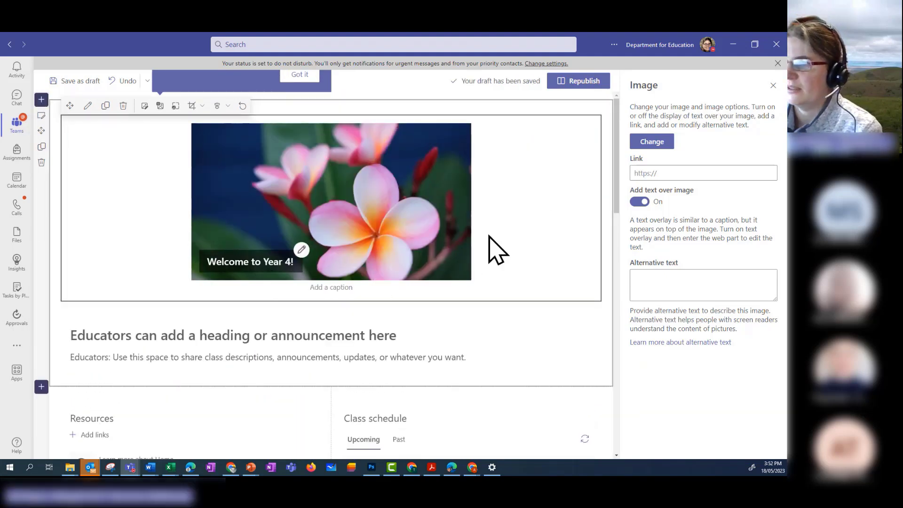
Check the heading and announcement text block below the banner, and republish the Home page
{"action": "scroll", "coordinate": [438, 268], "scroll_direction": "down", "scroll_amount": 3}
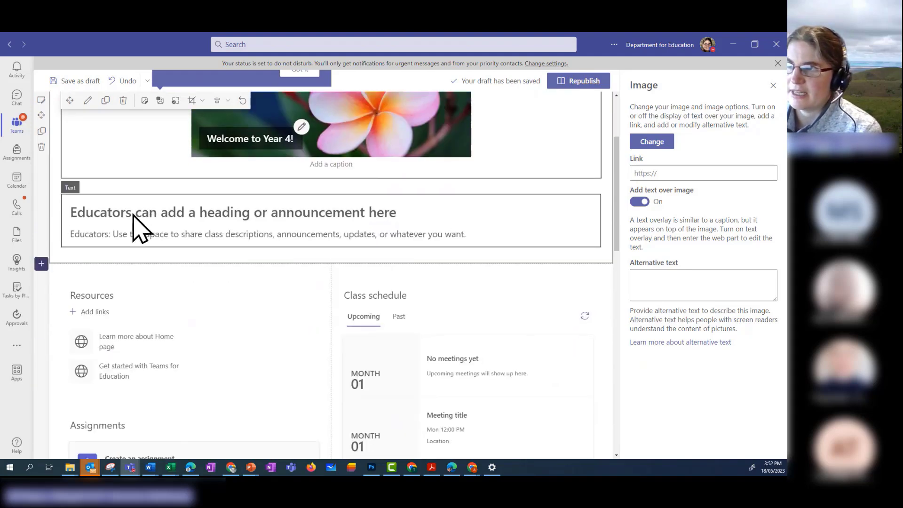
{"action": "left_click", "coordinate": [133, 215]}
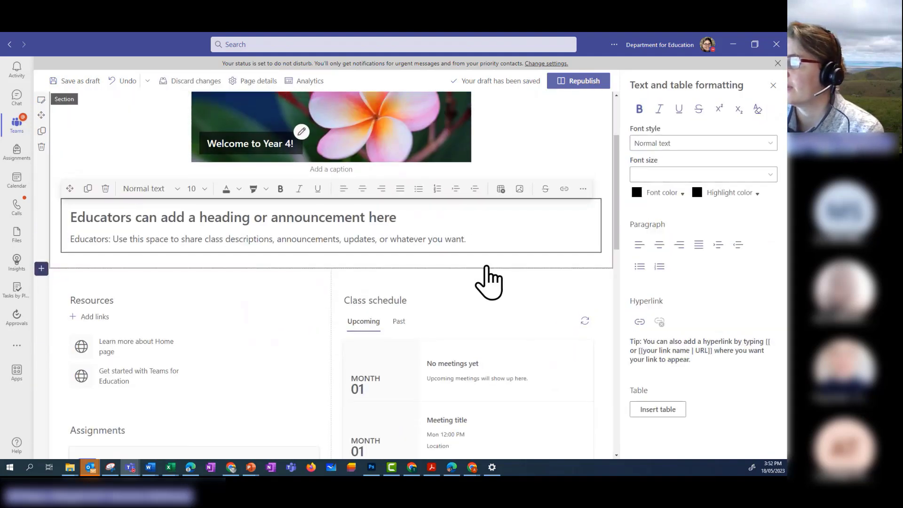
{"action": "scroll", "coordinate": [489, 282], "scroll_direction": "up", "scroll_amount": 3}
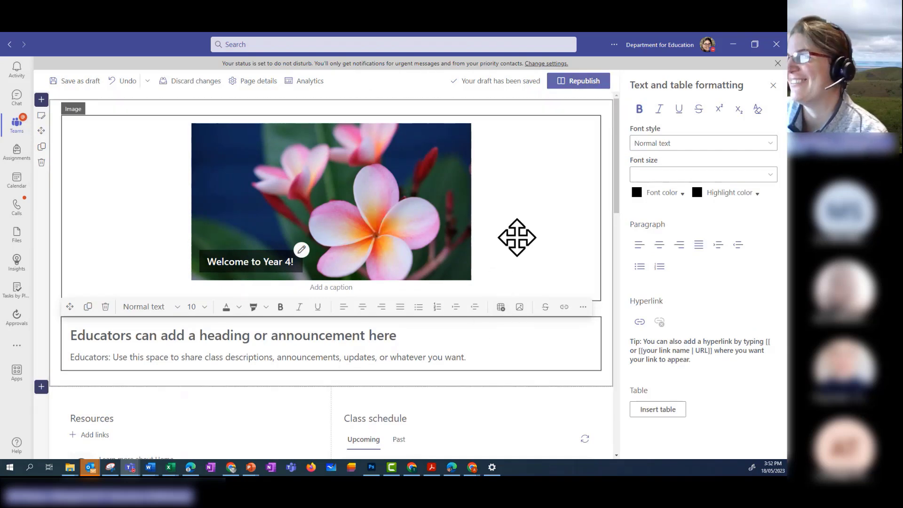
{"action": "left_click", "coordinate": [580, 85]}
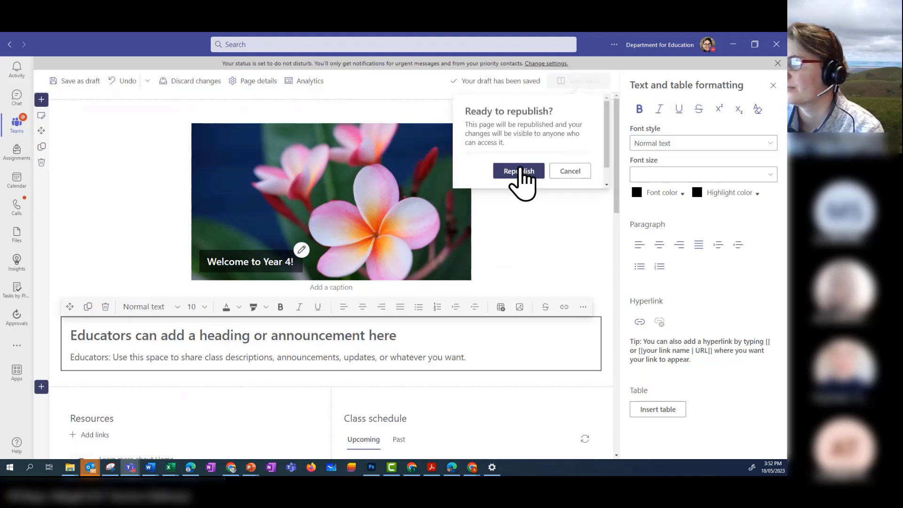
{"action": "left_click", "coordinate": [518, 171]}
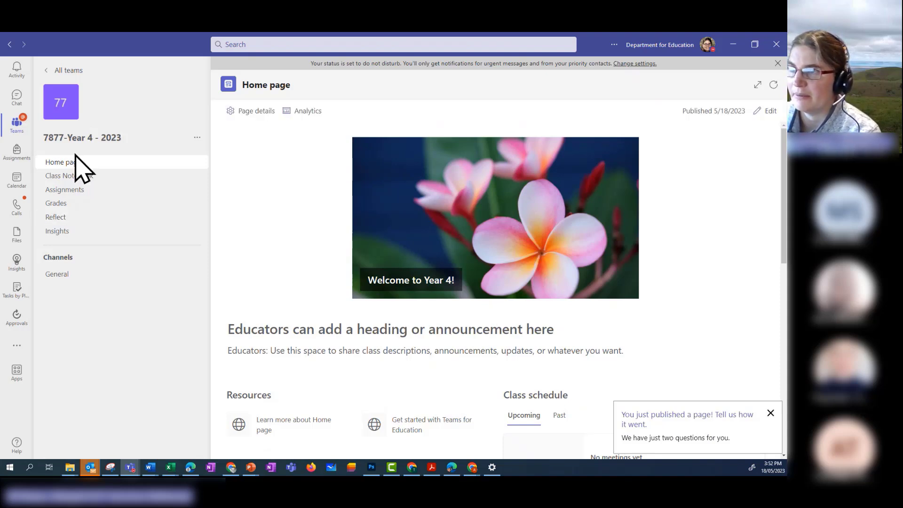
{"action": "scroll", "coordinate": [308, 268], "scroll_direction": "down", "scroll_amount": 1}
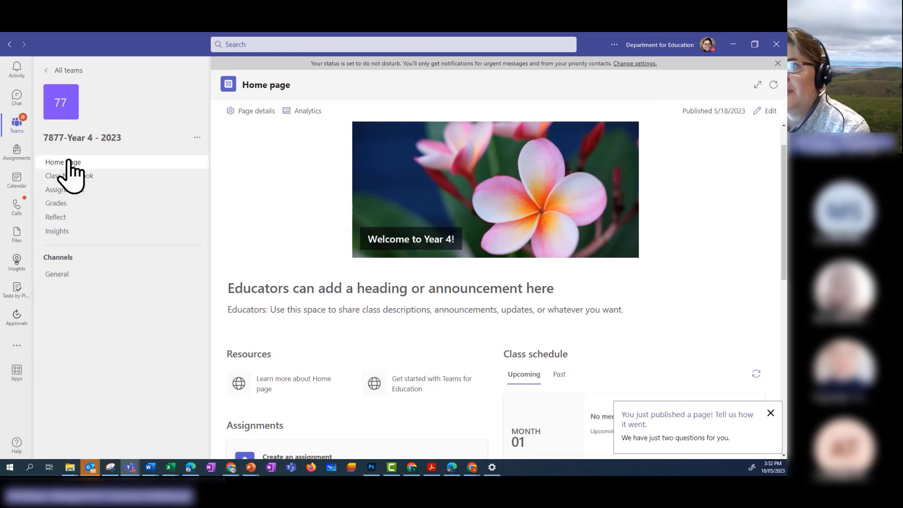
Set up a blank OneNote Class Notebook with the suggested student sections Handouts, Class Notes, Homework and Quizzes
{"action": "left_click", "coordinate": [55, 177]}
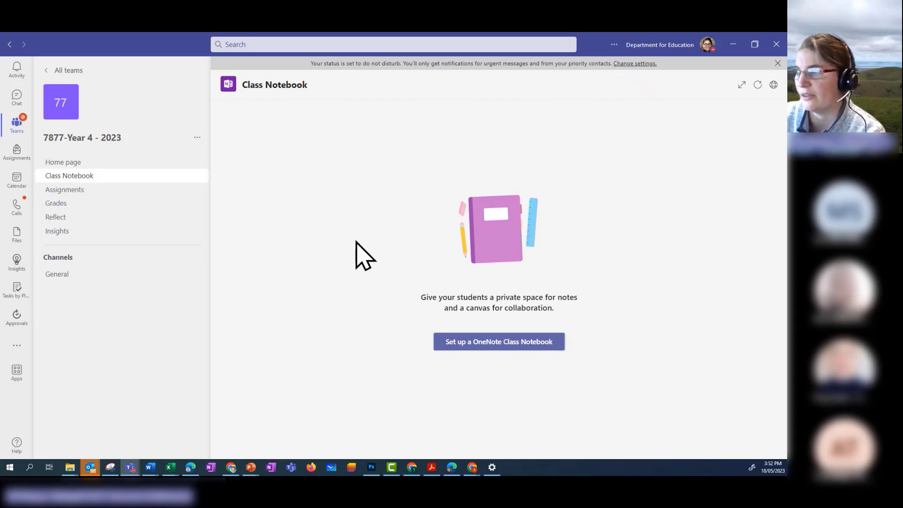
{"action": "left_click", "coordinate": [488, 345]}
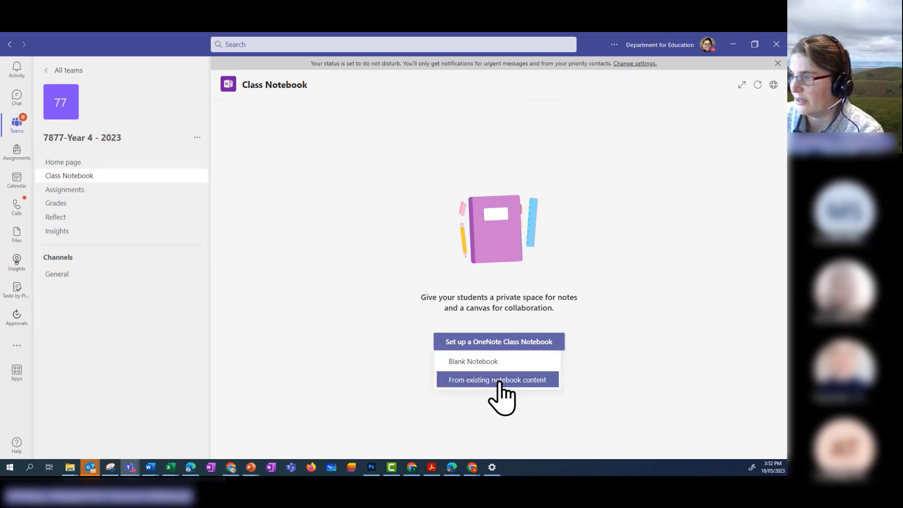
{"action": "left_click", "coordinate": [479, 363]}
{"action": "left_click", "coordinate": [741, 423]}
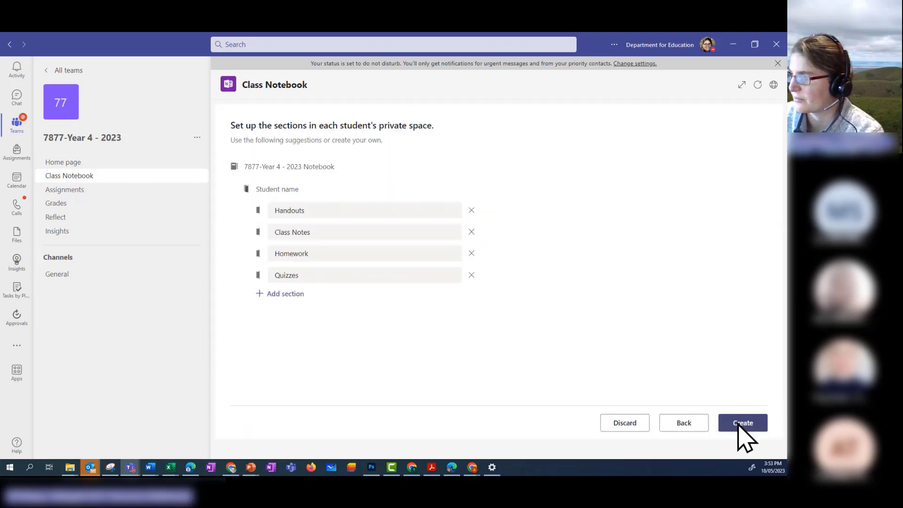
{"action": "left_click", "coordinate": [742, 424]}
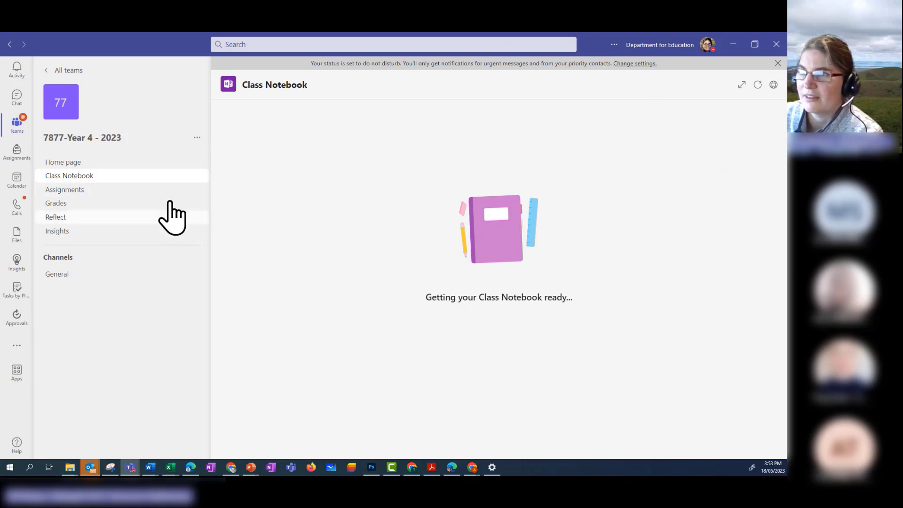
View the Assignments page, and create a Reflect check-in "How are you feeling today?" open for 8 hours after previewing the demo student view
{"action": "left_click", "coordinate": [68, 193]}
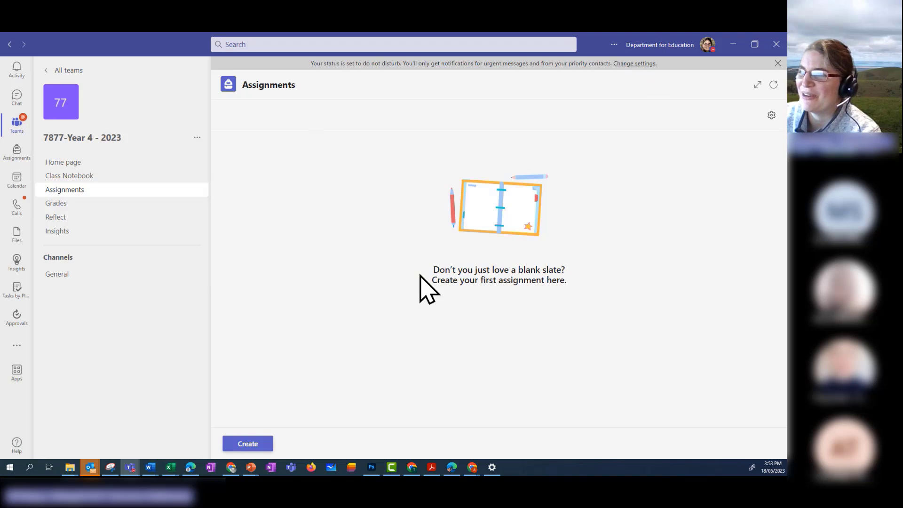
{"action": "left_click", "coordinate": [54, 216]}
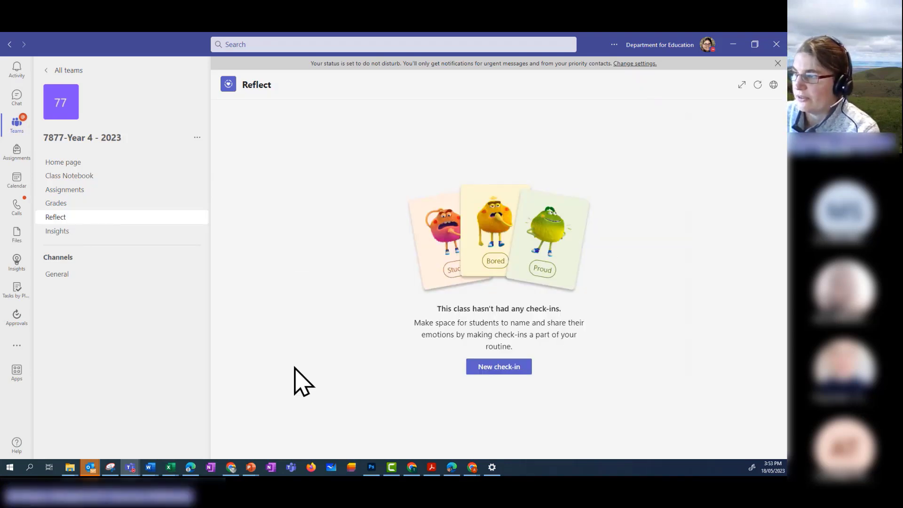
{"action": "left_click", "coordinate": [489, 368]}
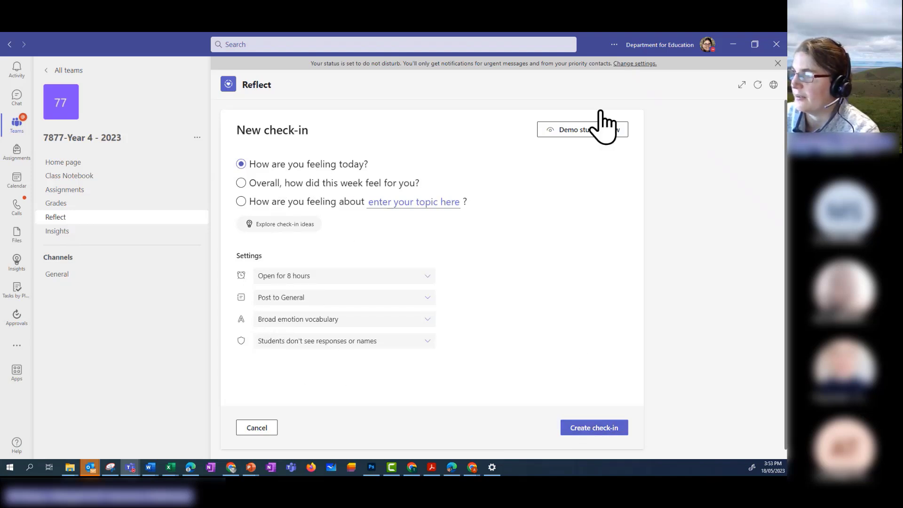
{"action": "left_click", "coordinate": [580, 132]}
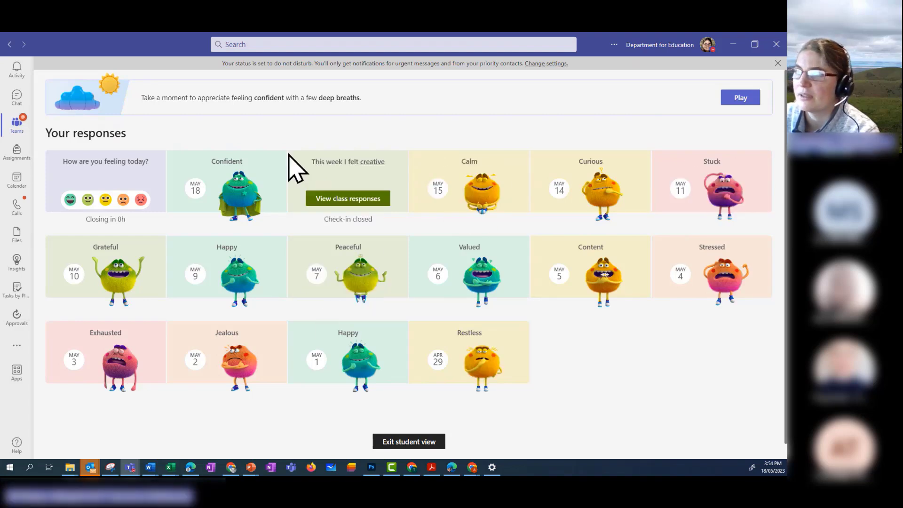
{"action": "left_click", "coordinate": [430, 442]}
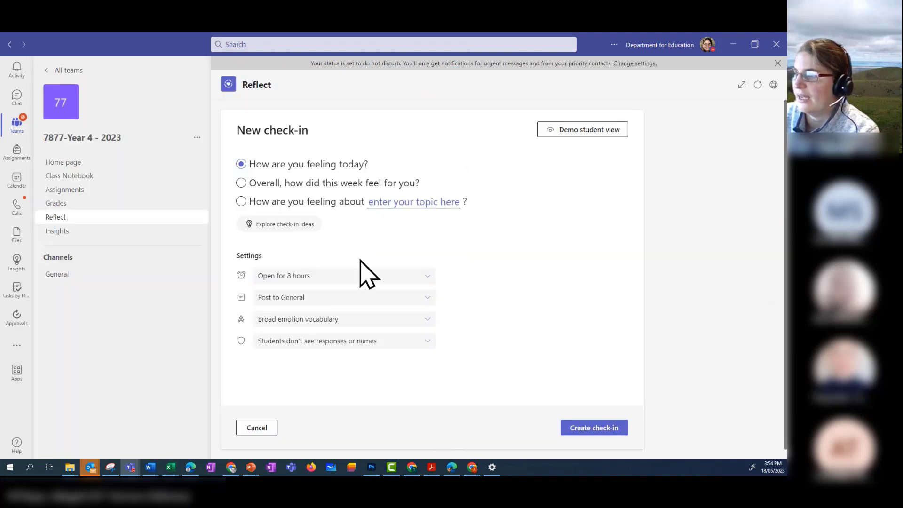
{"action": "left_click", "coordinate": [620, 434]}
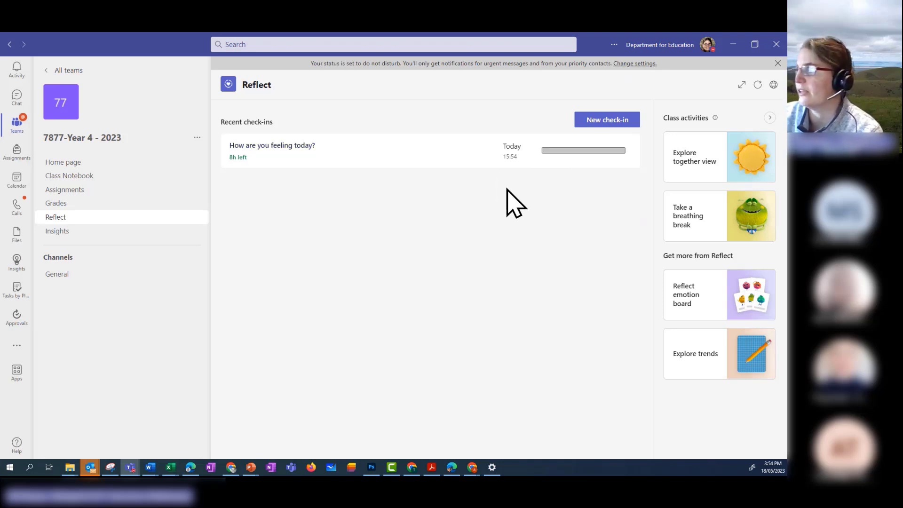
Examine the section list of the new Class Notebook and the class team's Insights reports
{"action": "left_click", "coordinate": [70, 179]}
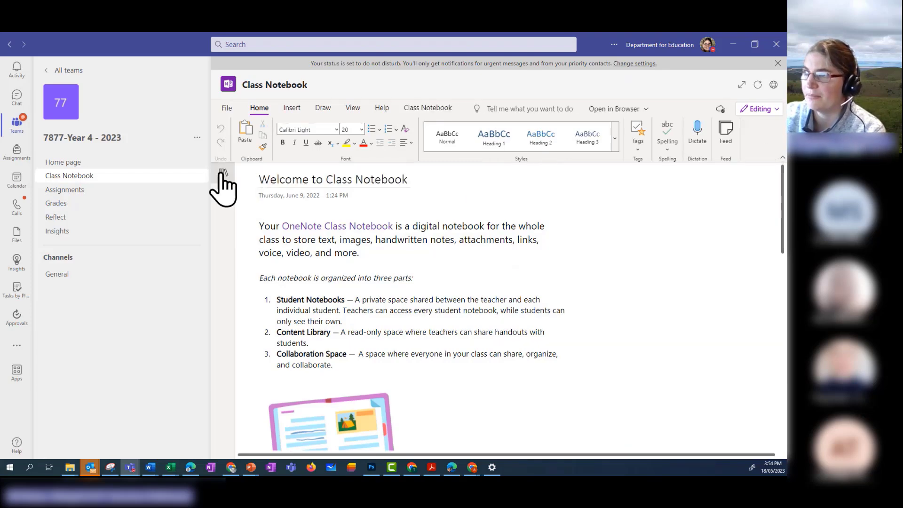
{"action": "left_click", "coordinate": [221, 173]}
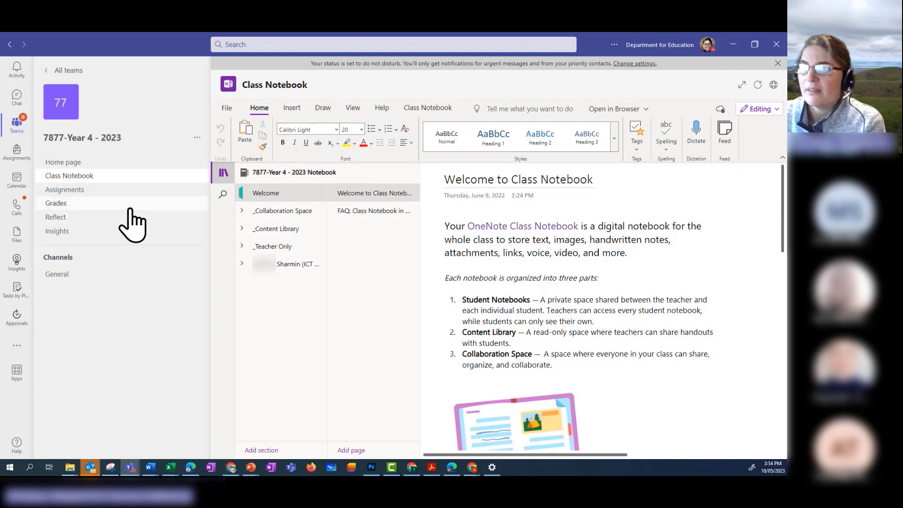
{"action": "left_click", "coordinate": [55, 232]}
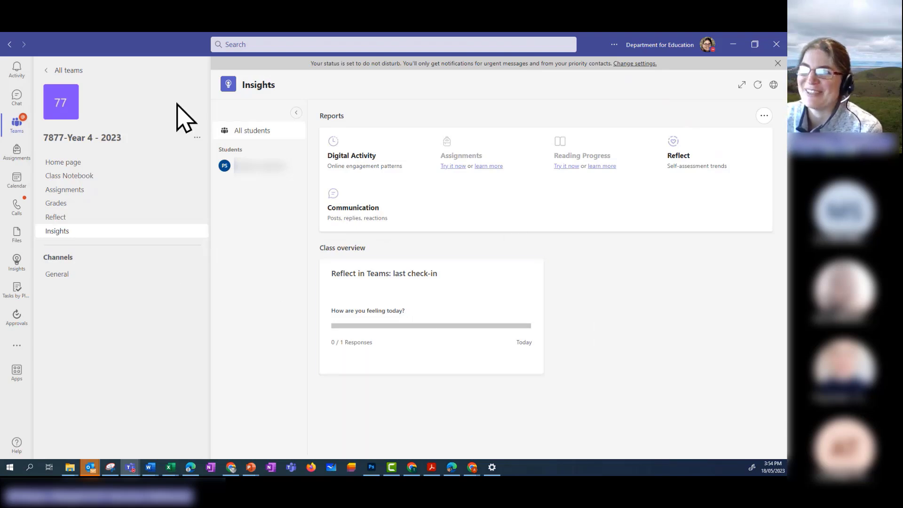
Open the Test Class team and examine its Insights reports and class overview
{"action": "left_click", "coordinate": [66, 70]}
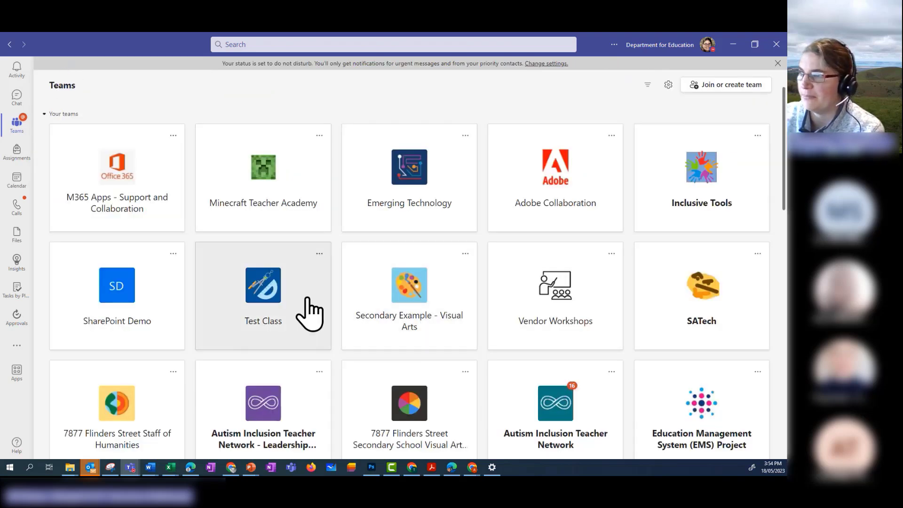
{"action": "left_click", "coordinate": [293, 305]}
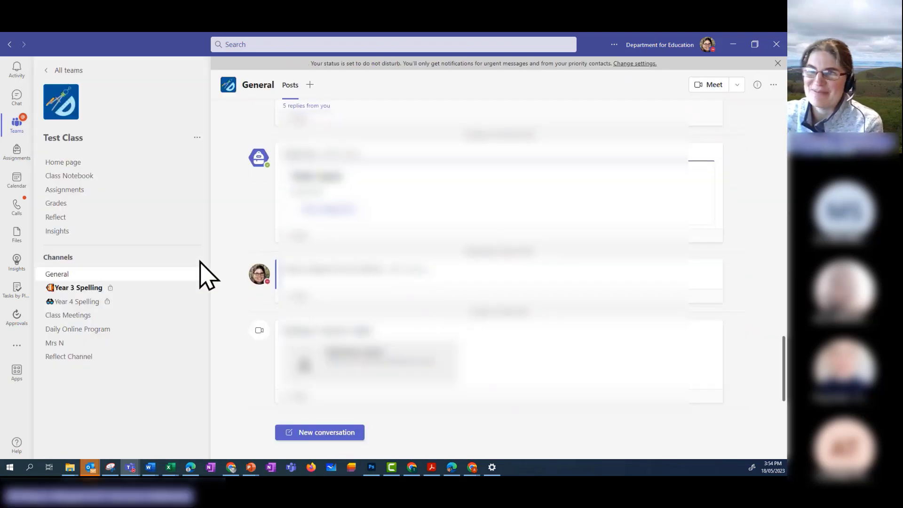
{"action": "left_click", "coordinate": [55, 231]}
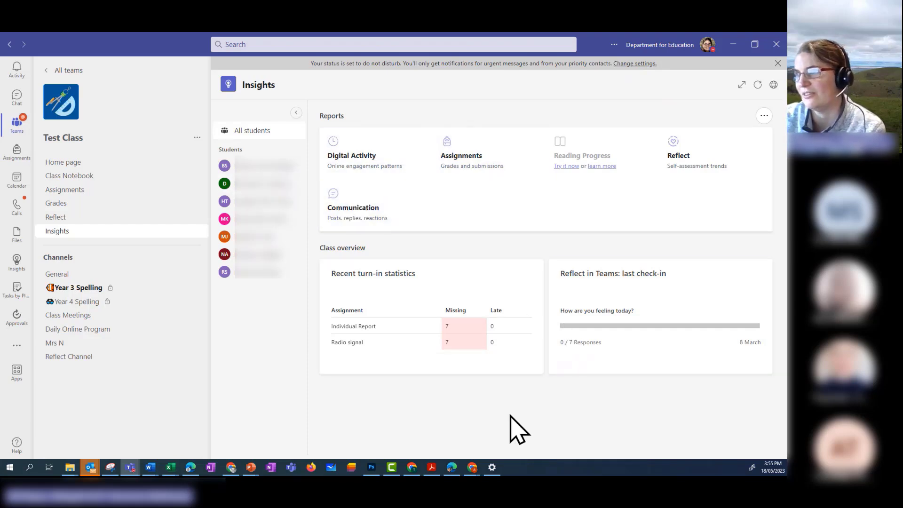
{"action": "mouse_move", "coordinate": [437, 377]}
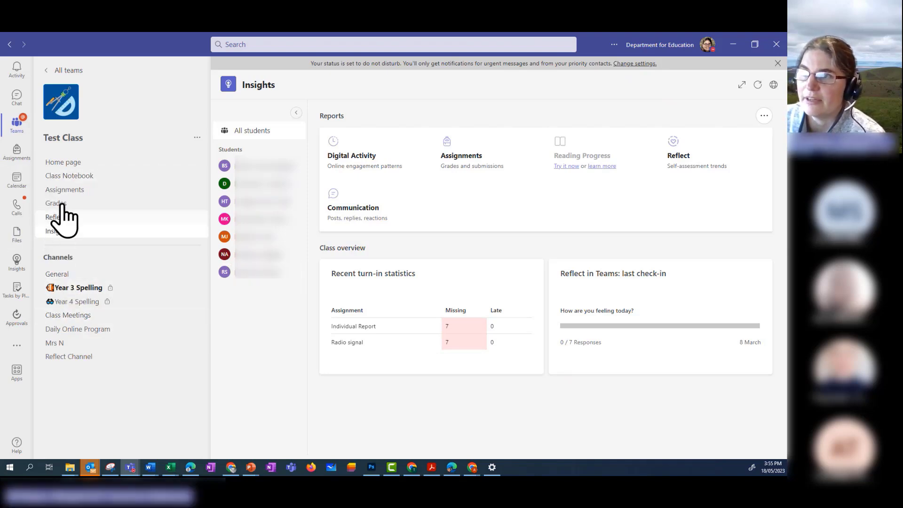
Return to the 7877-Year 4 - 2023 team and open its team management with the Members and guests list expanded
{"action": "left_click", "coordinate": [64, 74]}
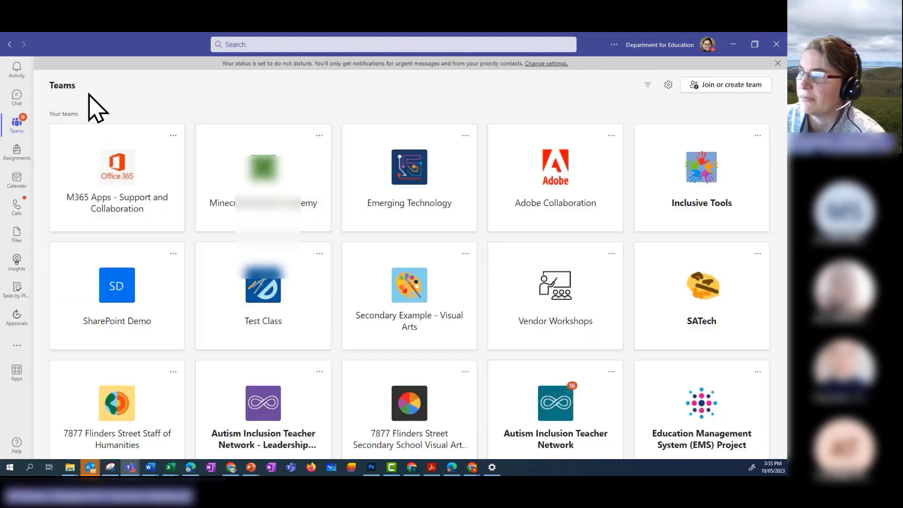
{"action": "scroll", "coordinate": [605, 347], "scroll_direction": "down", "scroll_amount": 5}
{"action": "scroll", "coordinate": [605, 348], "scroll_direction": "down", "scroll_amount": 8}
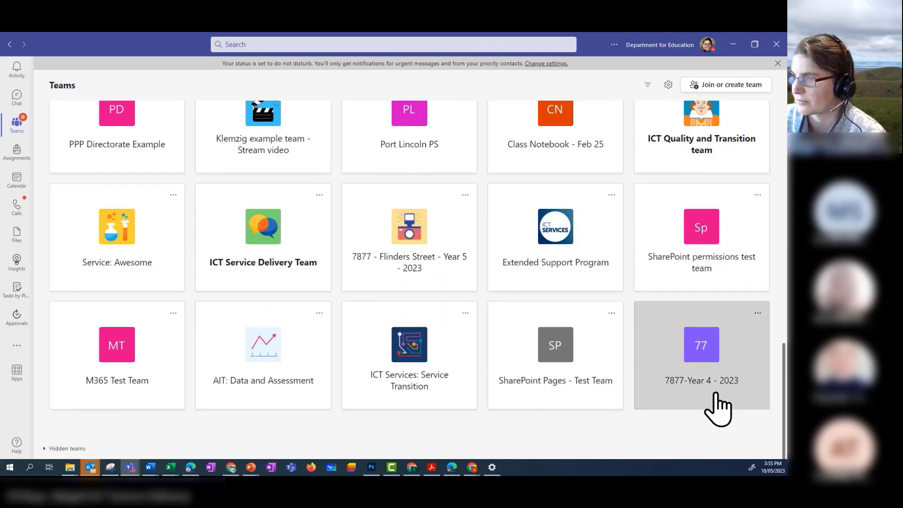
{"action": "left_click", "coordinate": [717, 407]}
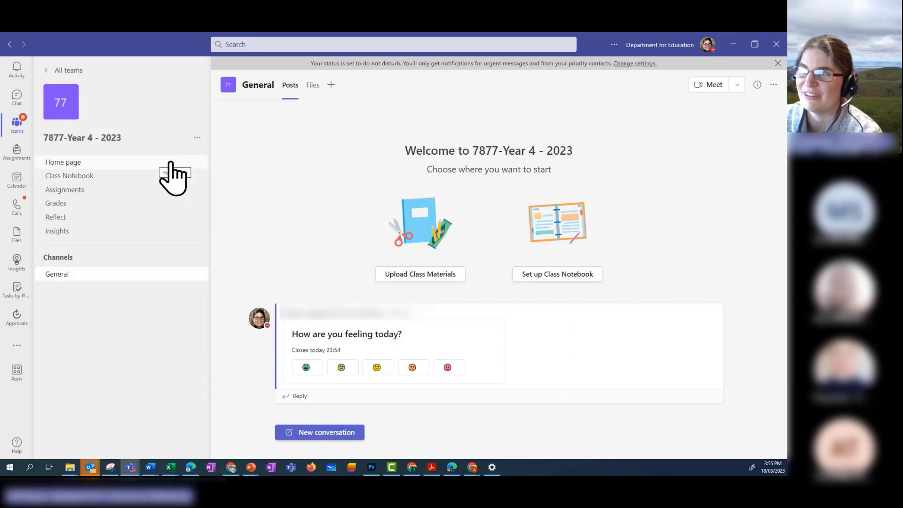
{"action": "left_click", "coordinate": [197, 137]}
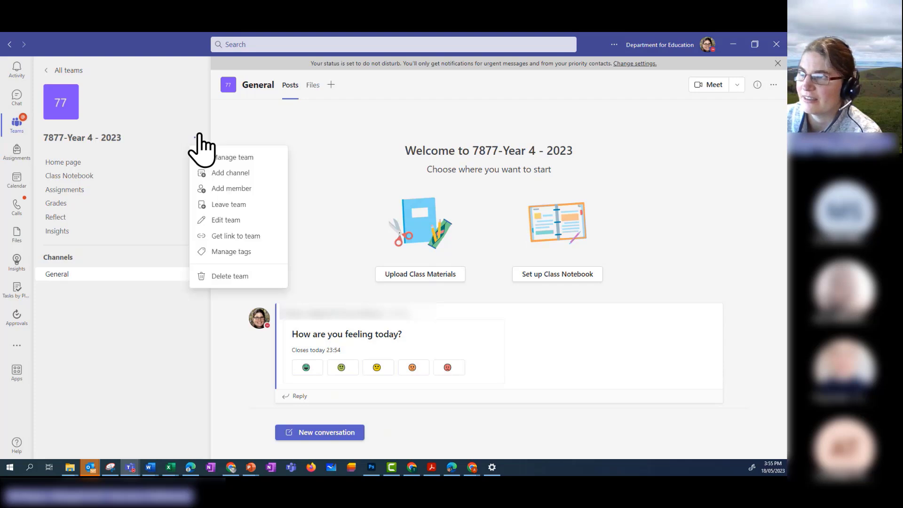
{"action": "left_click", "coordinate": [226, 159]}
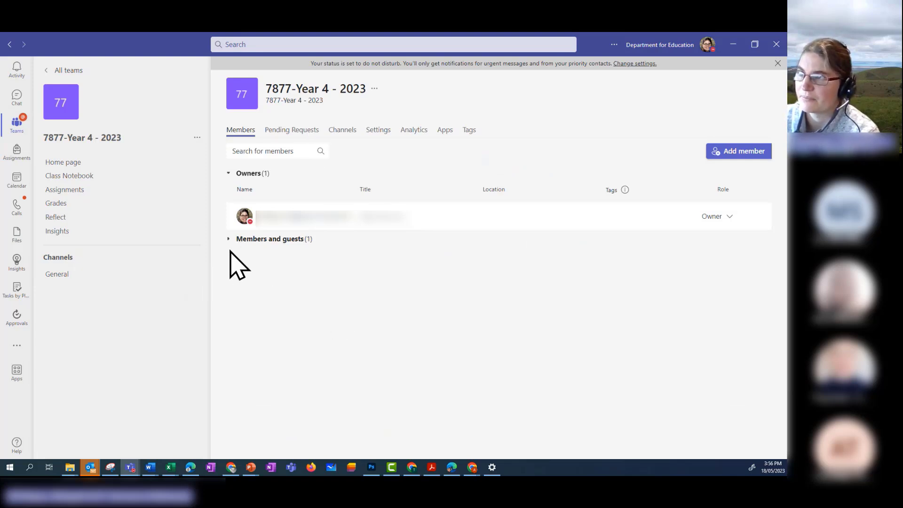
{"action": "left_click", "coordinate": [228, 240]}
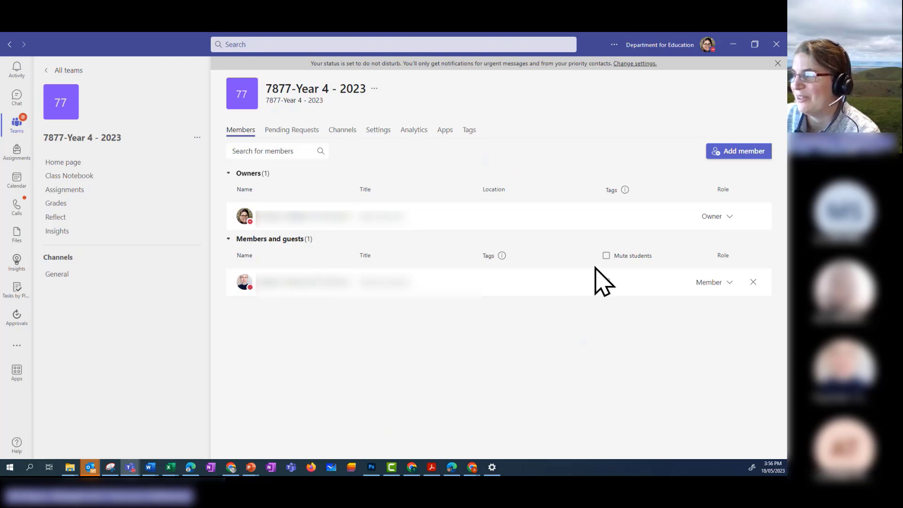
Turn Mute students on and off for the whole class, and mute only the individual member
{"action": "left_click", "coordinate": [606, 255]}
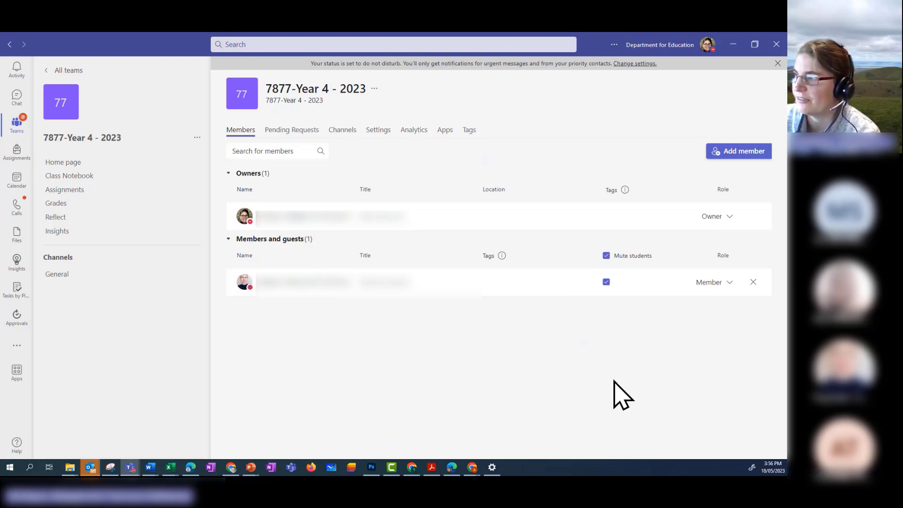
{"action": "left_click", "coordinate": [605, 255]}
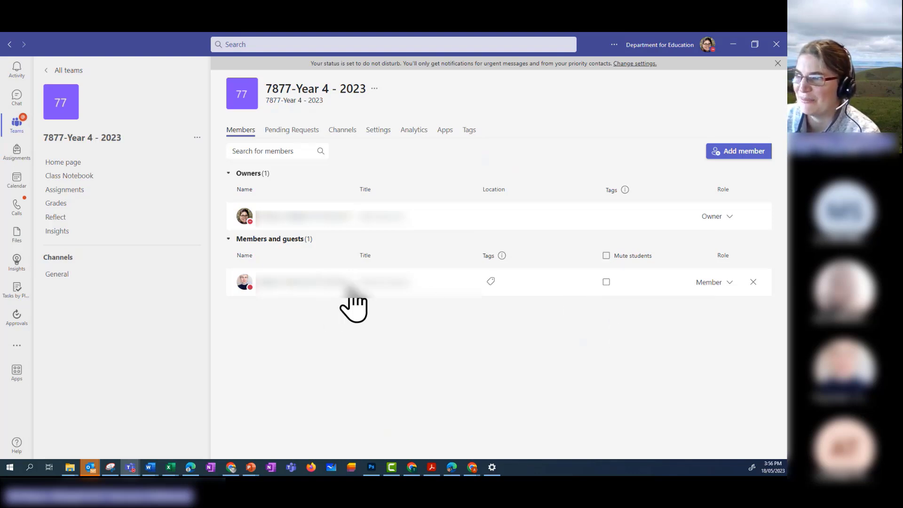
{"action": "left_click", "coordinate": [606, 282]}
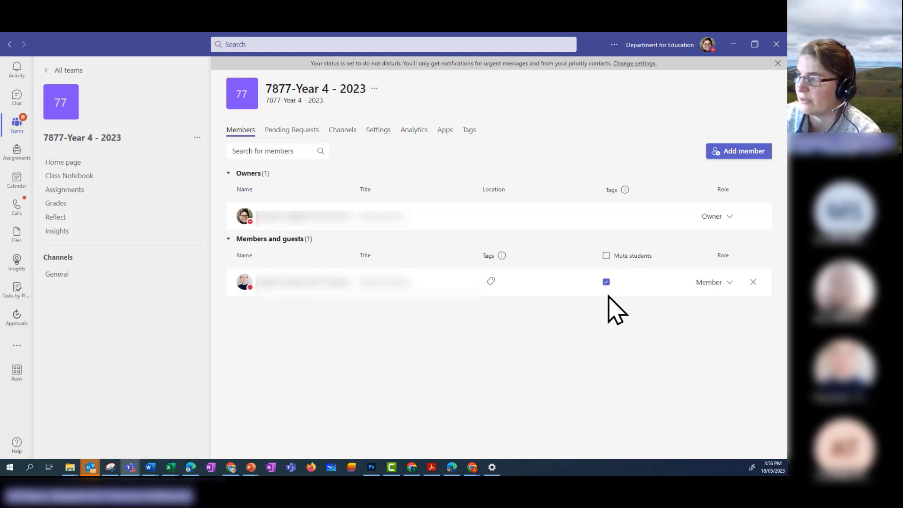
Unmute the individual member and view the roles available for them
{"action": "left_click", "coordinate": [606, 281]}
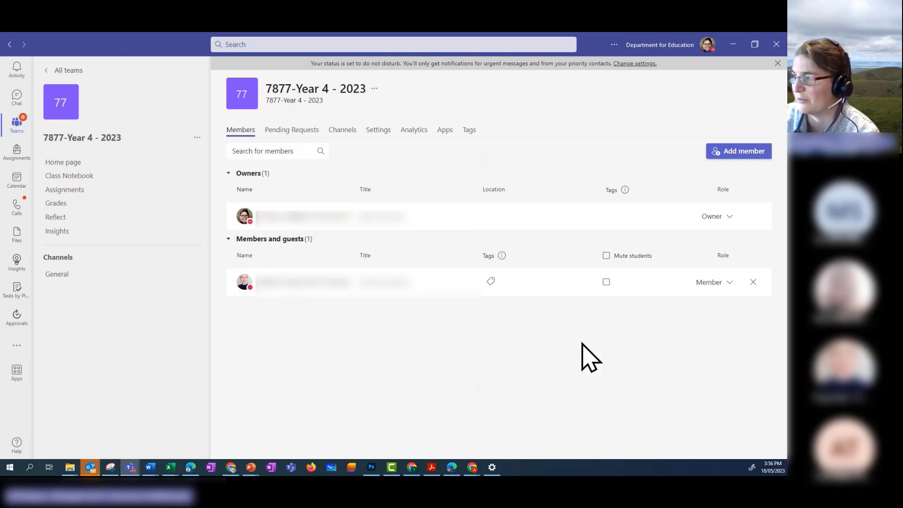
{"action": "left_click", "coordinate": [725, 285]}
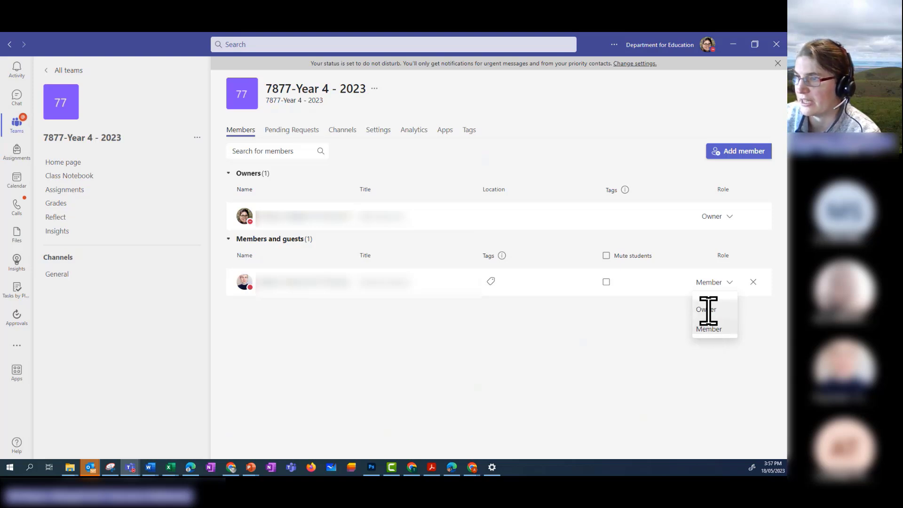
{"action": "left_click", "coordinate": [596, 359]}
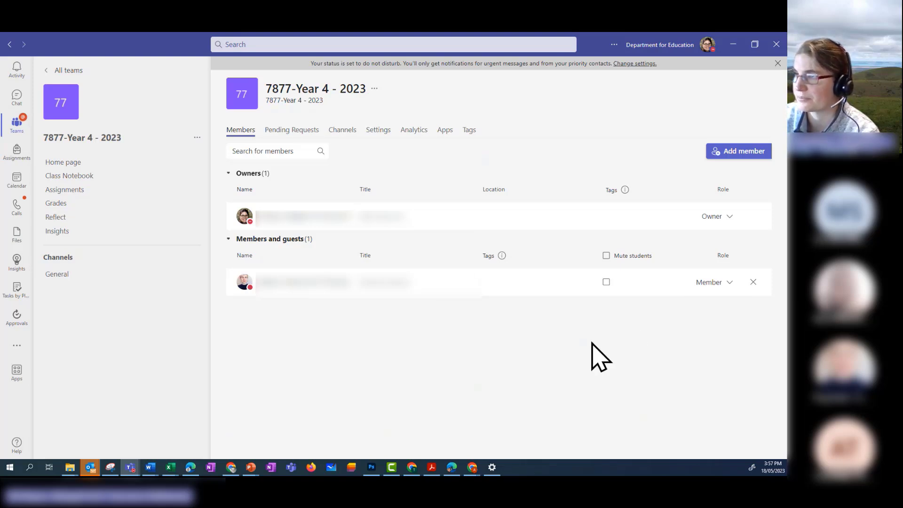
In the team's settings, disable the member permissions for editing and deleting their own messages
{"action": "left_click", "coordinate": [377, 141]}
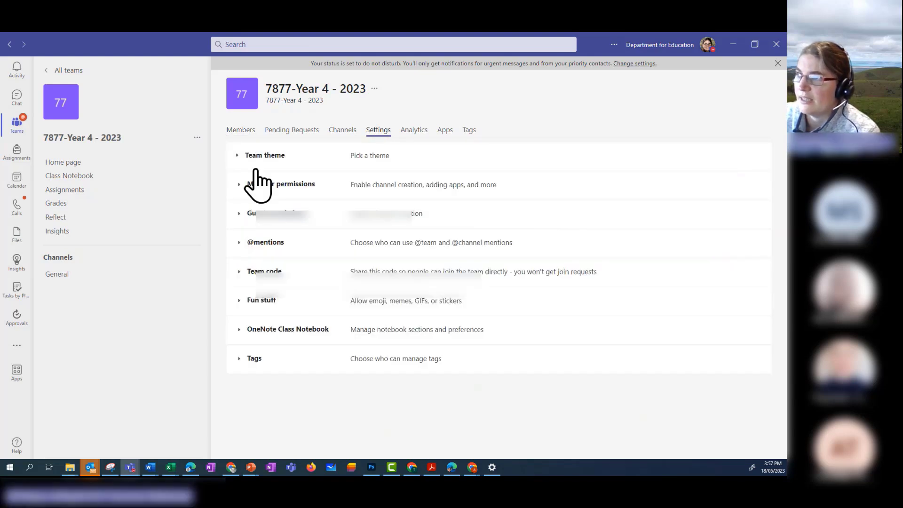
{"action": "left_click", "coordinate": [237, 156]}
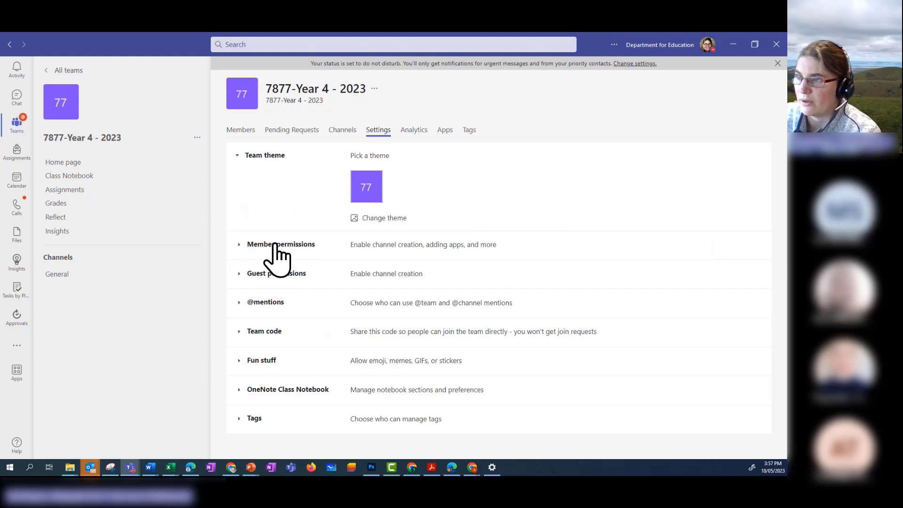
{"action": "left_click", "coordinate": [238, 244]}
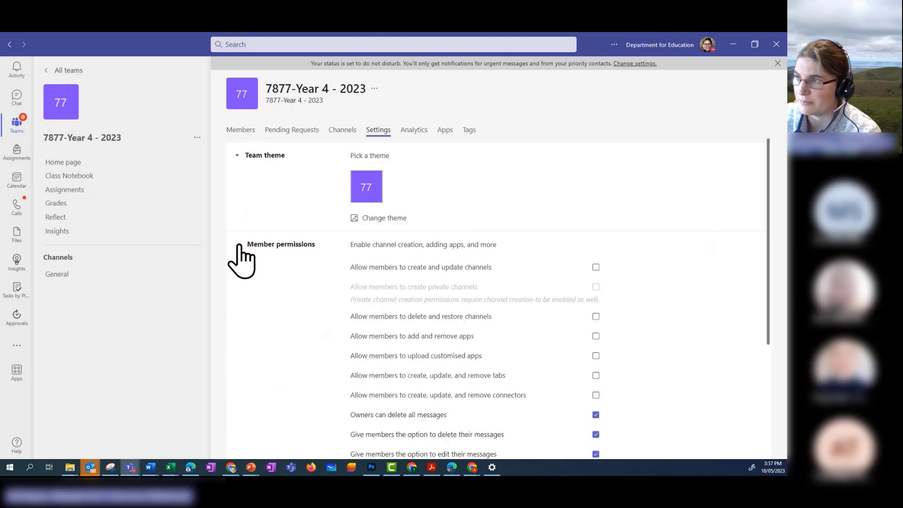
{"action": "scroll", "coordinate": [671, 218], "scroll_direction": "down", "scroll_amount": 3}
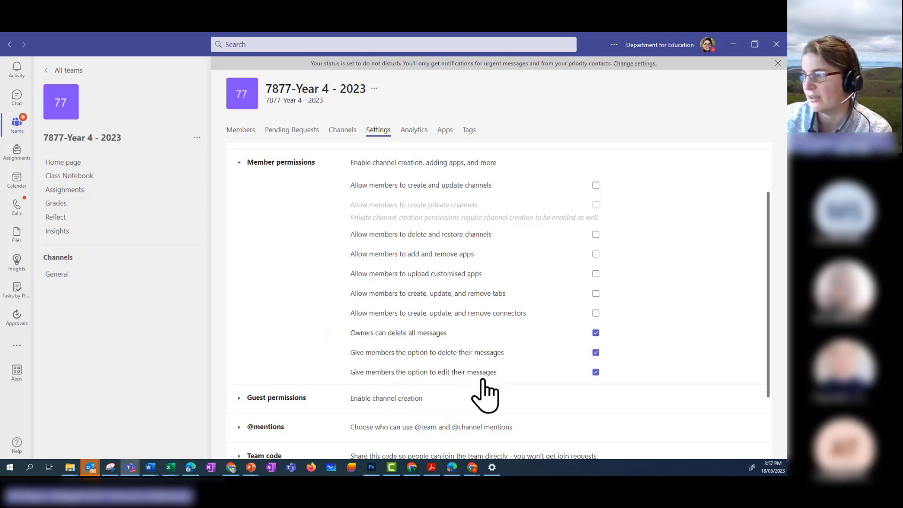
{"action": "left_click", "coordinate": [596, 372]}
{"action": "left_click", "coordinate": [596, 352]}
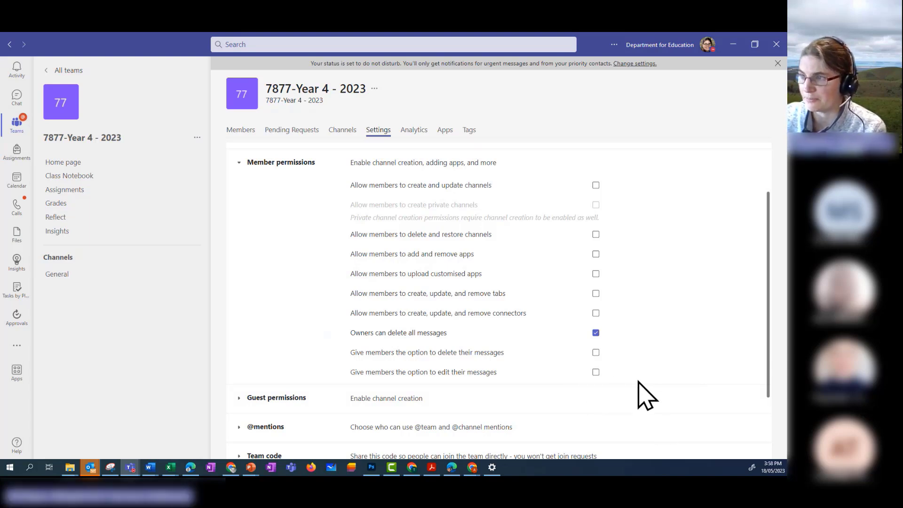
Generate a team join code for full-screen display and remove it again
{"action": "scroll", "coordinate": [649, 390], "scroll_direction": "down", "scroll_amount": 2}
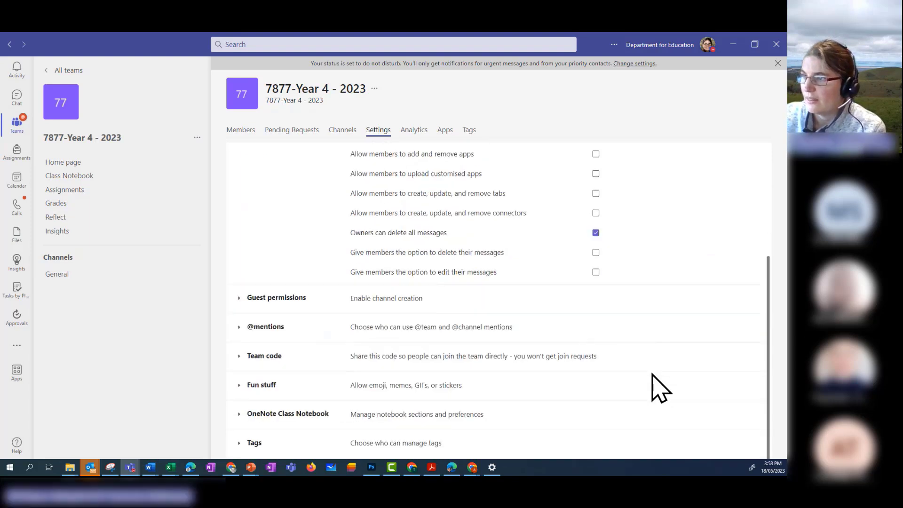
{"action": "left_click", "coordinate": [243, 362]}
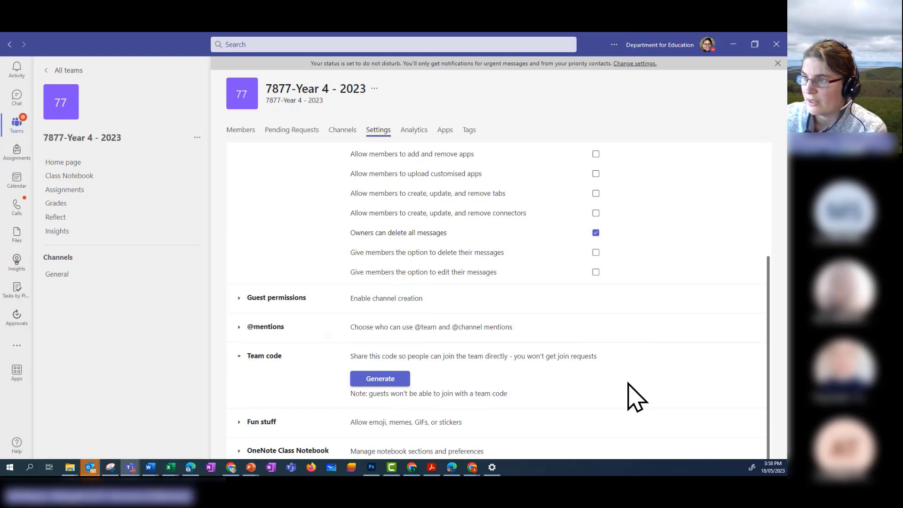
{"action": "scroll", "coordinate": [636, 398], "scroll_direction": "down", "scroll_amount": 1}
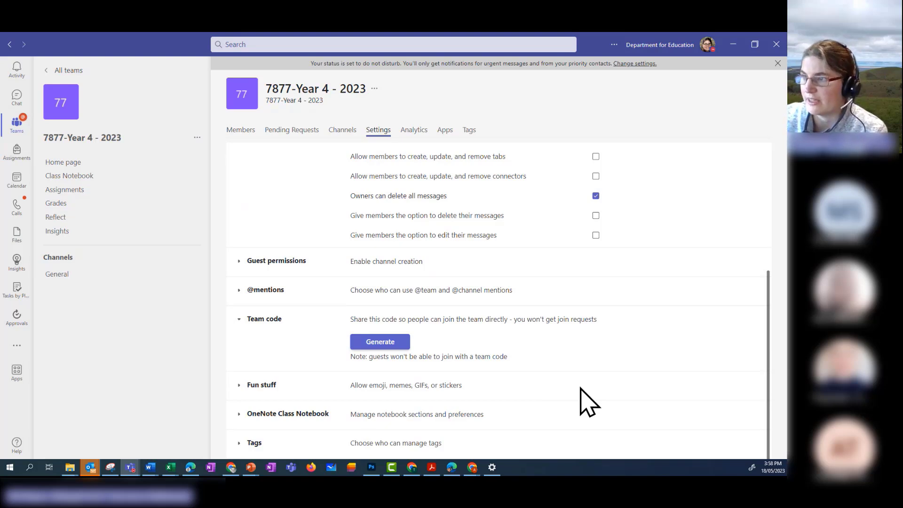
{"action": "left_click", "coordinate": [389, 350]}
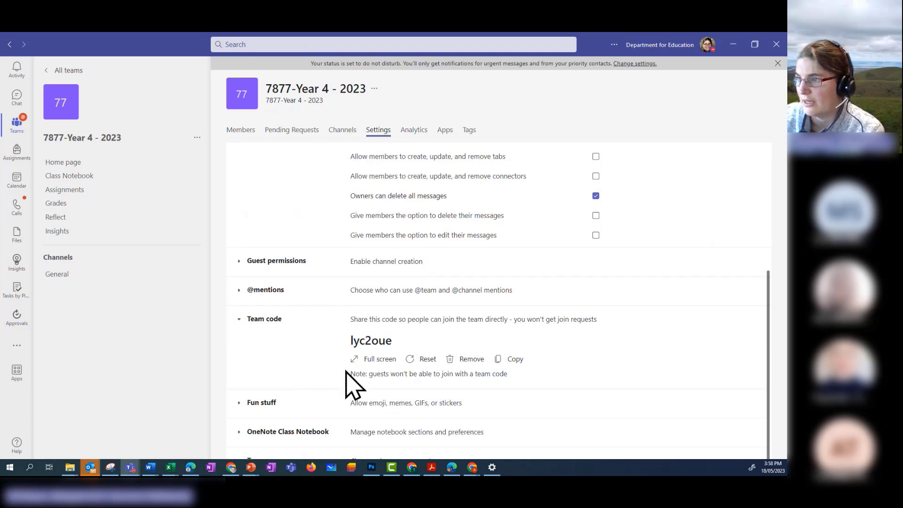
{"action": "left_click", "coordinate": [368, 360]}
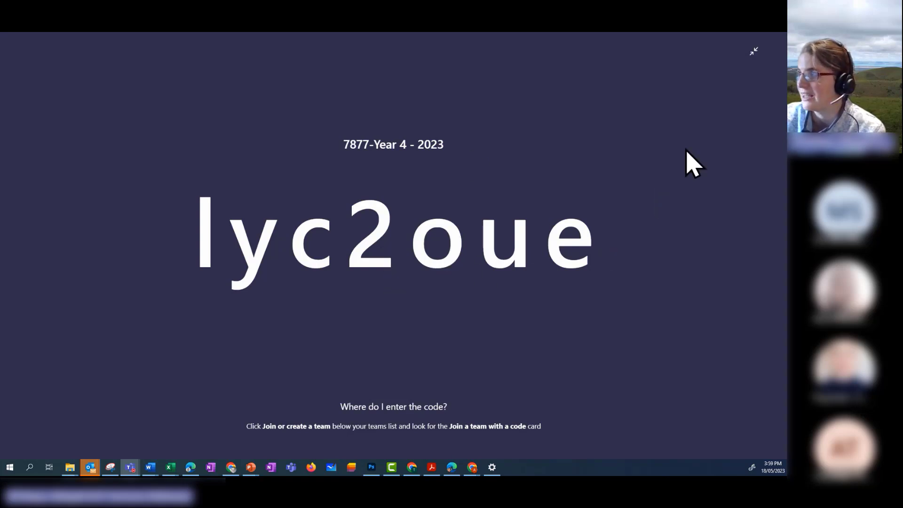
{"action": "left_click", "coordinate": [754, 69]}
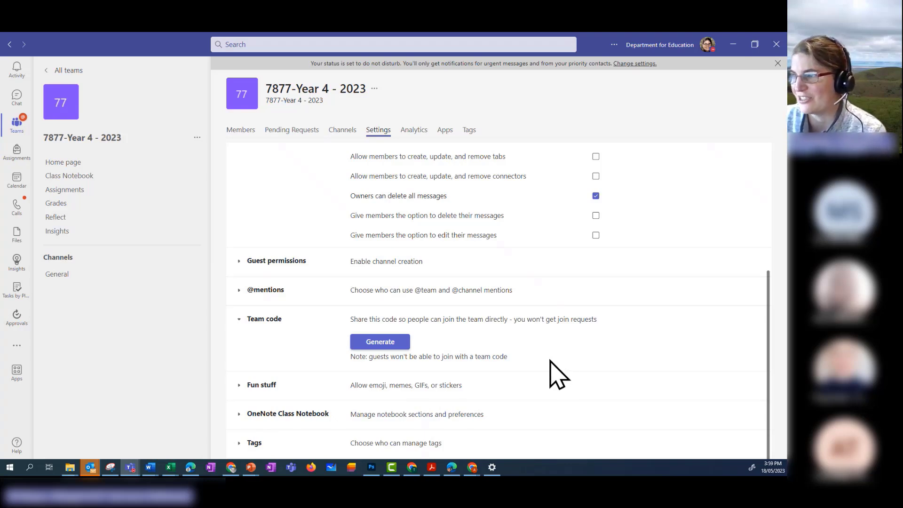
{"action": "left_click", "coordinate": [238, 290]}
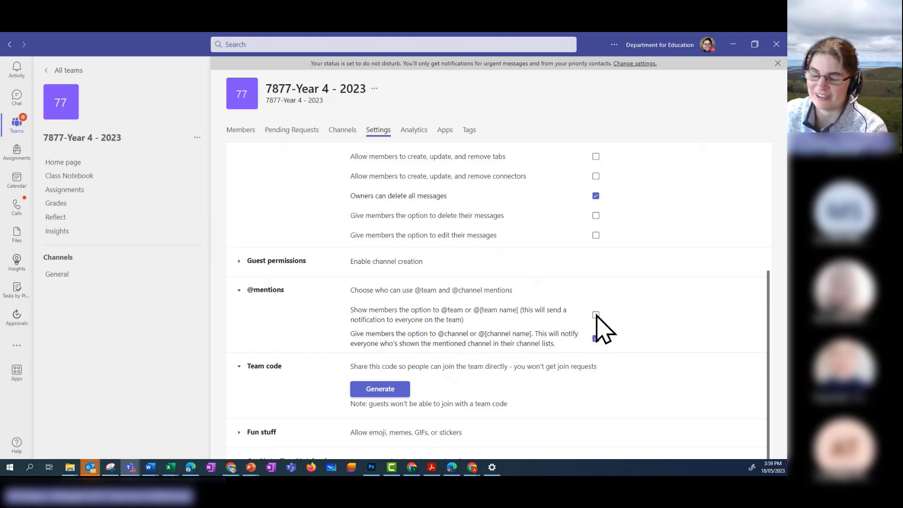
{"action": "left_click", "coordinate": [595, 339]}
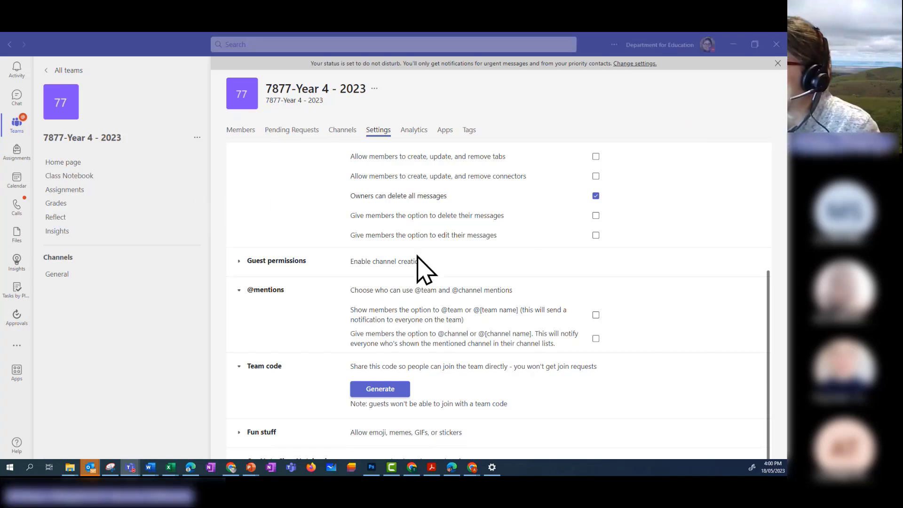
{"action": "scroll", "coordinate": [362, 277], "scroll_direction": "down", "scroll_amount": 1}
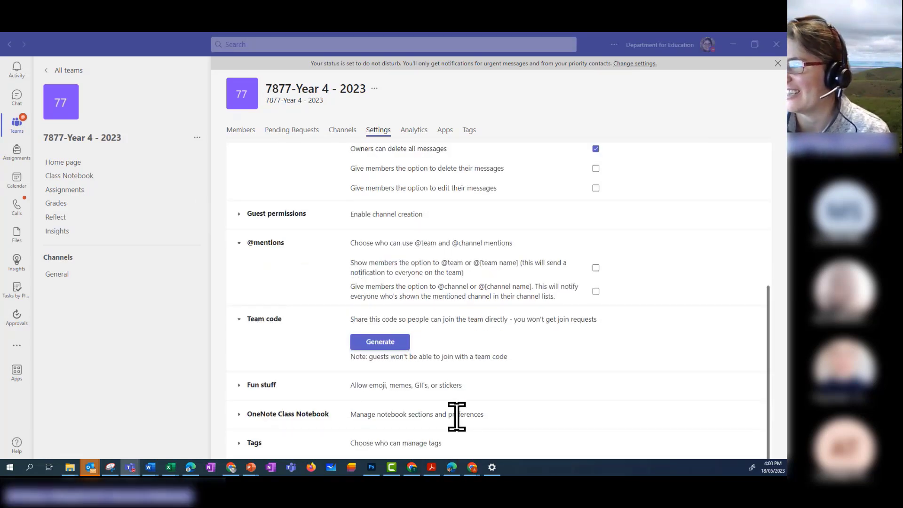
{"action": "scroll", "coordinate": [473, 381], "scroll_direction": "up", "scroll_amount": 2}
{"action": "scroll", "coordinate": [472, 383], "scroll_direction": "down", "scroll_amount": 2}
{"action": "scroll", "coordinate": [472, 385], "scroll_direction": "up", "scroll_amount": 5}
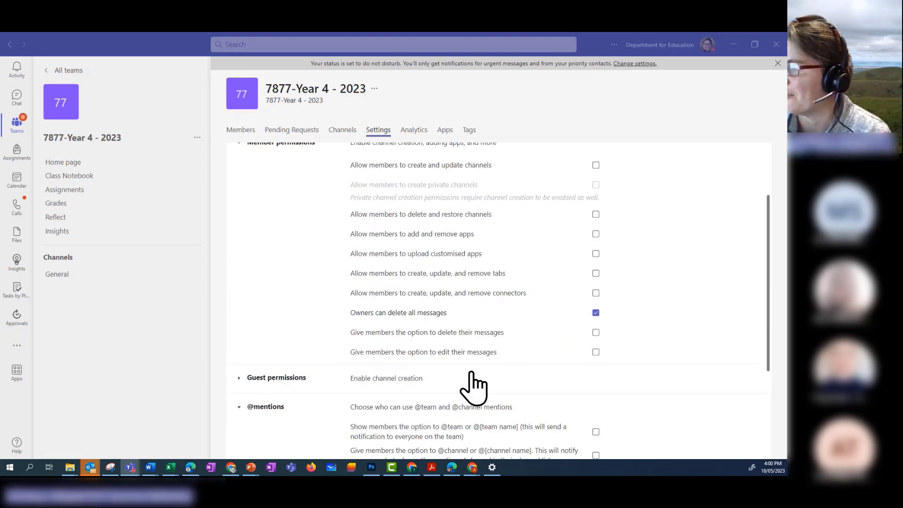
{"action": "scroll", "coordinate": [474, 383], "scroll_direction": "down", "scroll_amount": 2}
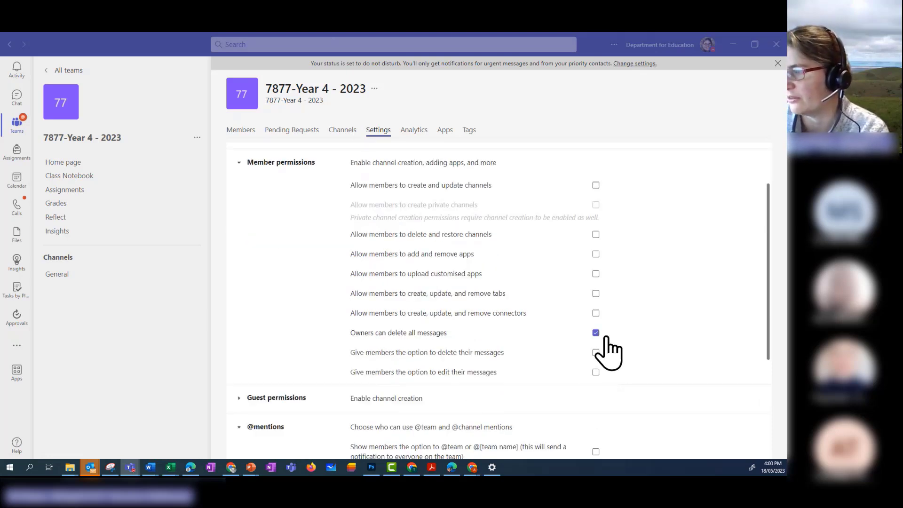
{"action": "scroll", "coordinate": [614, 362], "scroll_direction": "down", "scroll_amount": 3}
{"action": "scroll", "coordinate": [606, 329], "scroll_direction": "down", "scroll_amount": 1}
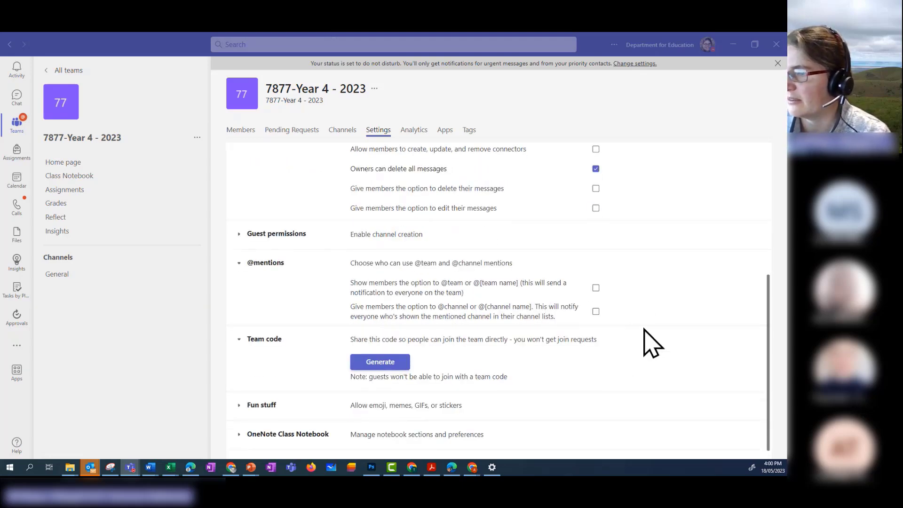
{"action": "scroll", "coordinate": [647, 343], "scroll_direction": "down", "scroll_amount": 1}
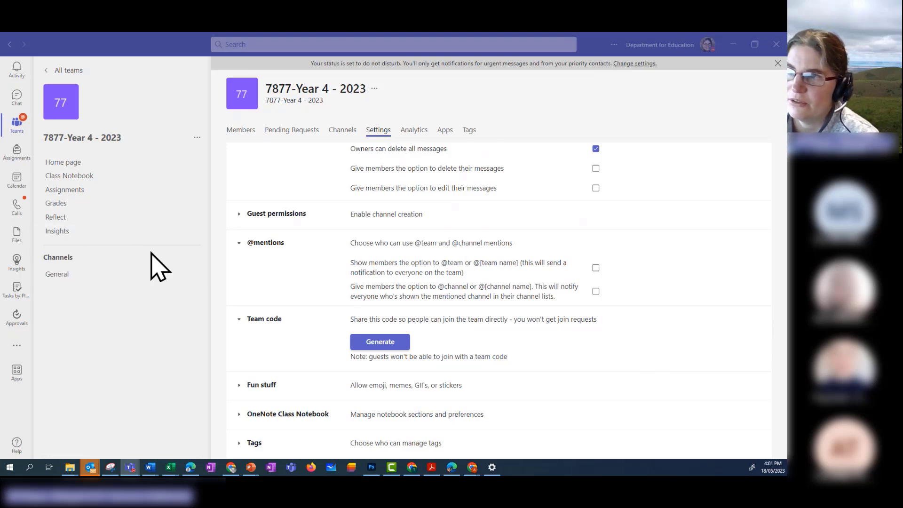
Open the Test Class team and look through its Year 3 Spelling, Year 4 Spelling and Class Meetings channels
{"action": "left_click", "coordinate": [62, 73]}
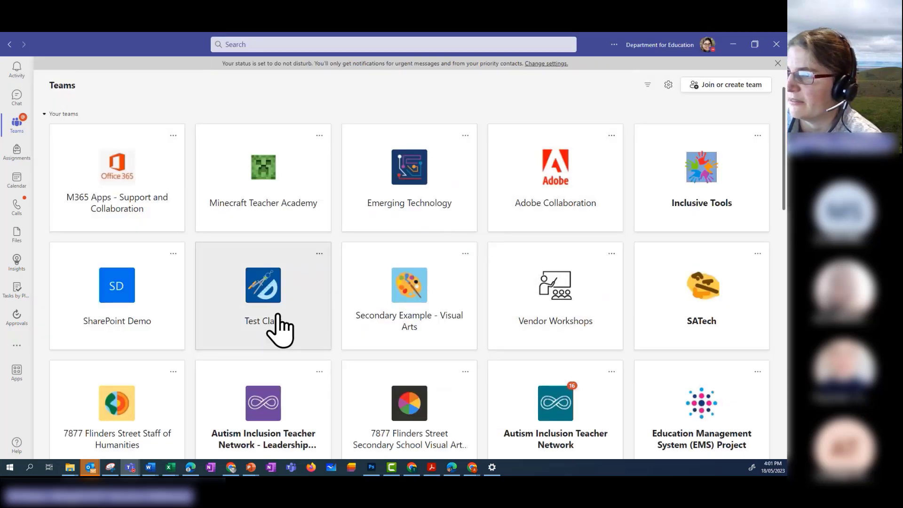
{"action": "left_click", "coordinate": [277, 315]}
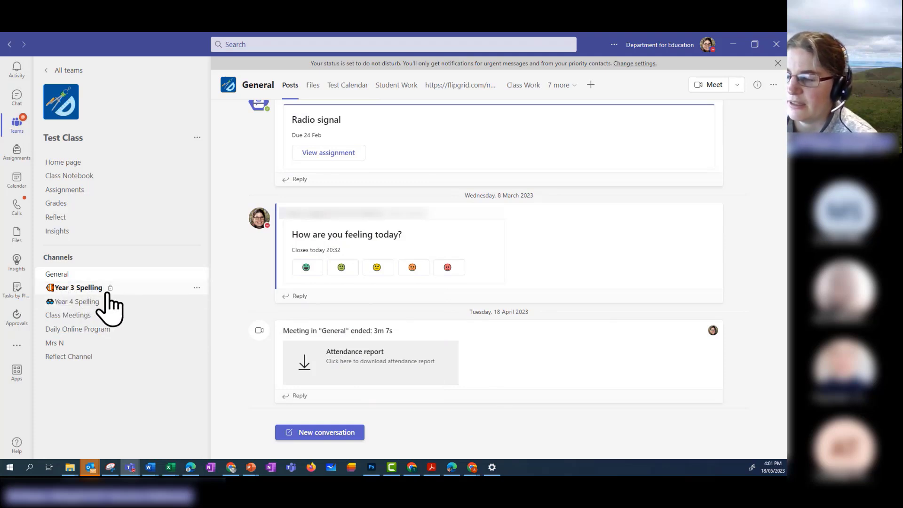
{"action": "left_click", "coordinate": [79, 289]}
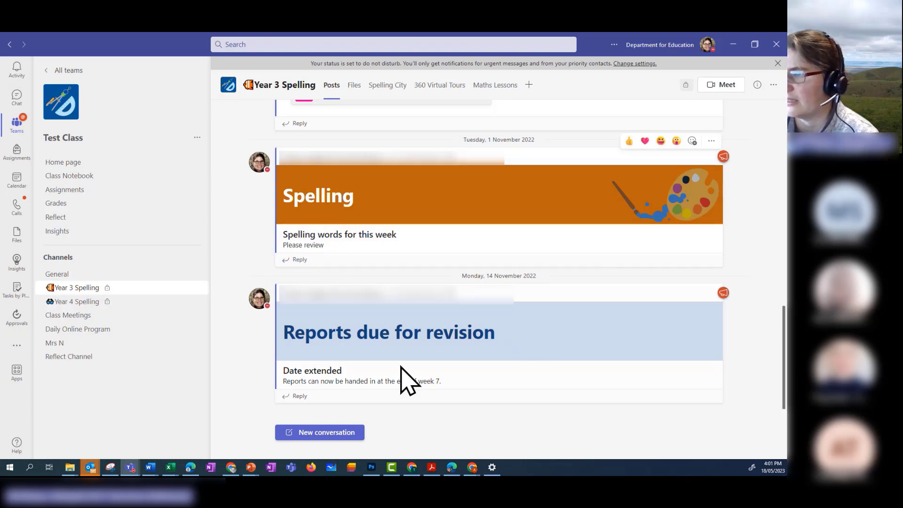
{"action": "left_click", "coordinate": [82, 312]}
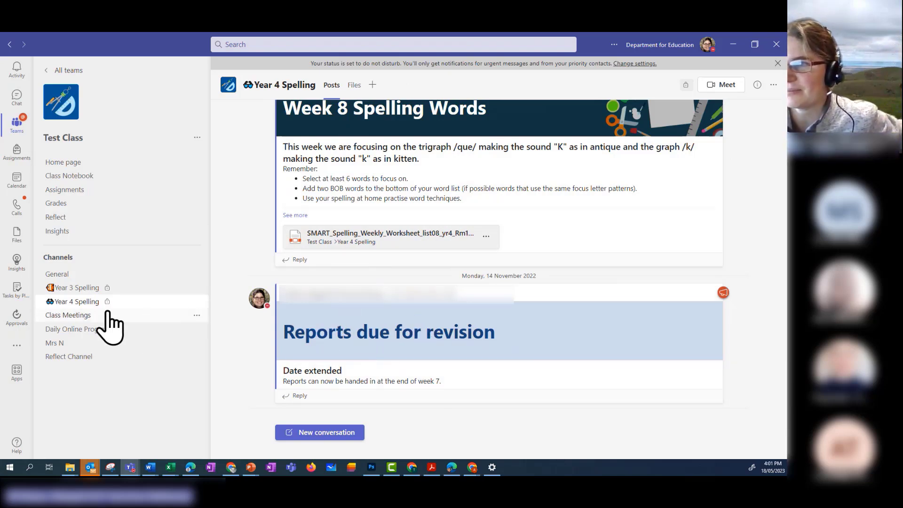
{"action": "left_click", "coordinate": [75, 315]}
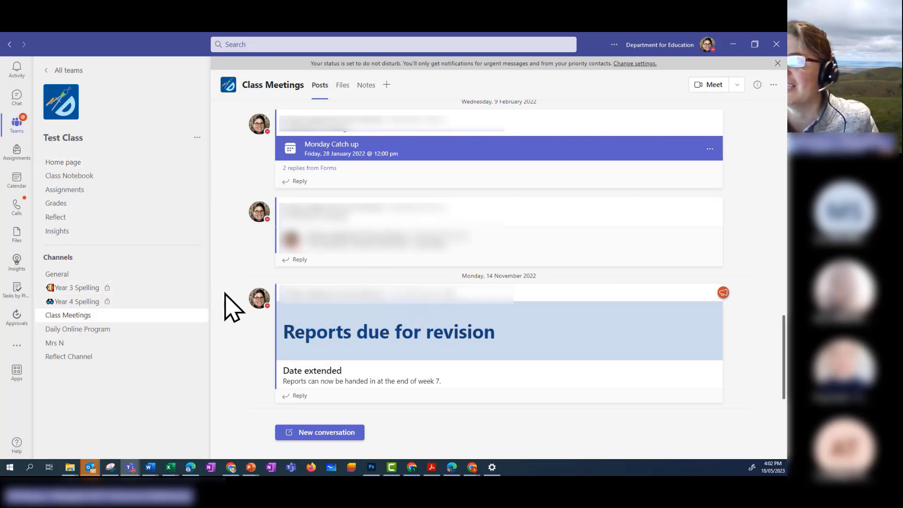
Open the Daily Online Program channel and read the full Monday's Program post
{"action": "left_click", "coordinate": [86, 330]}
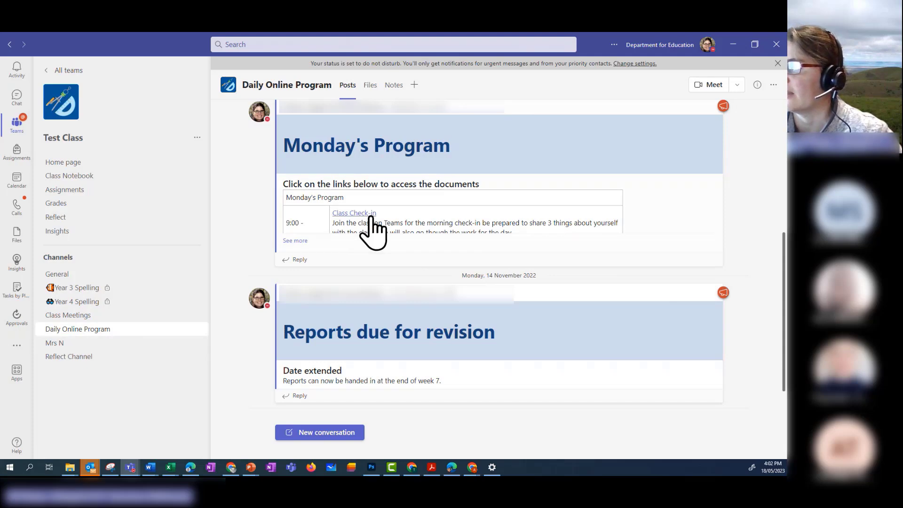
{"action": "left_click", "coordinate": [307, 242]}
{"action": "scroll", "coordinate": [423, 207], "scroll_direction": "up", "scroll_amount": 2}
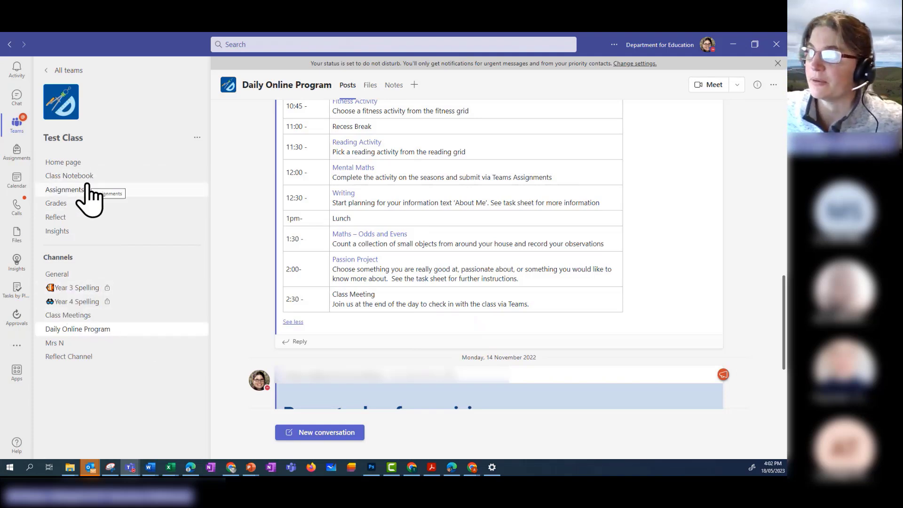
Open the General channel's files and try to move ClassVRSchools.xlsx into the Class Materials folder
{"action": "left_click", "coordinate": [53, 275]}
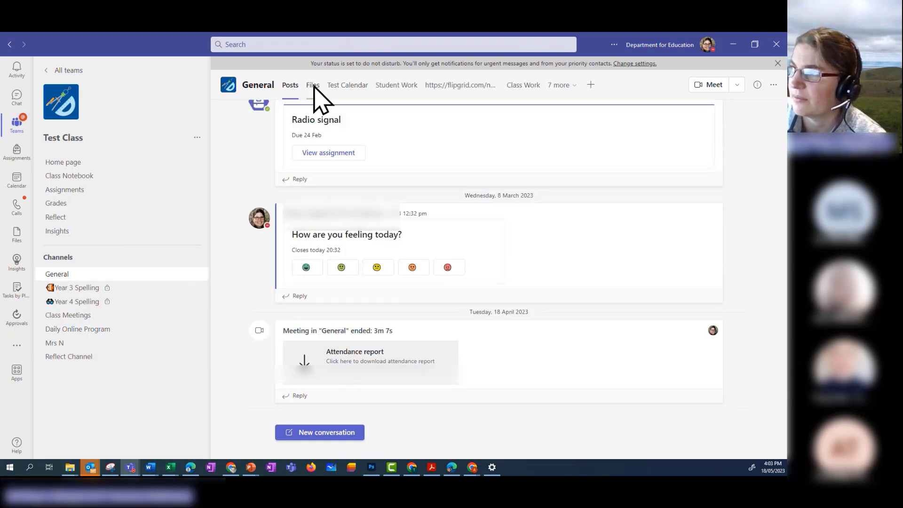
{"action": "left_click", "coordinate": [313, 86]}
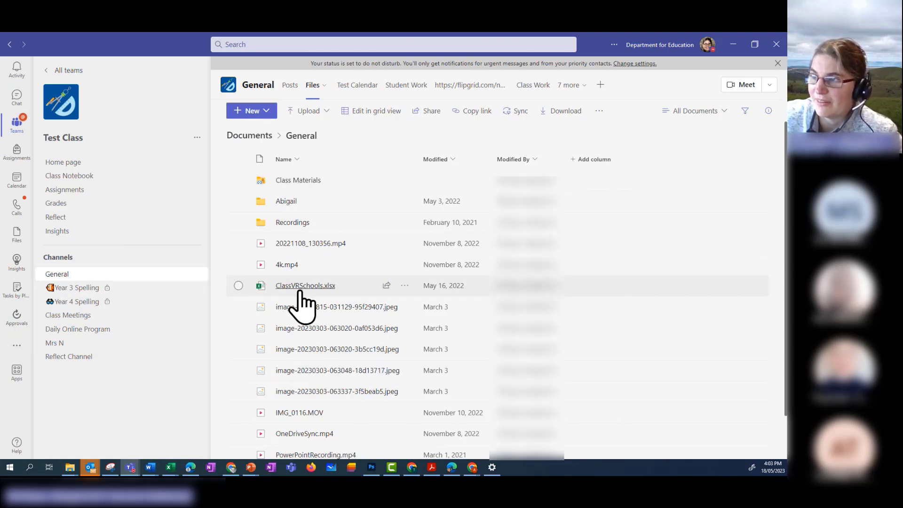
{"action": "left_click_drag", "start_coordinate": [297, 287], "coordinate": [287, 179]}
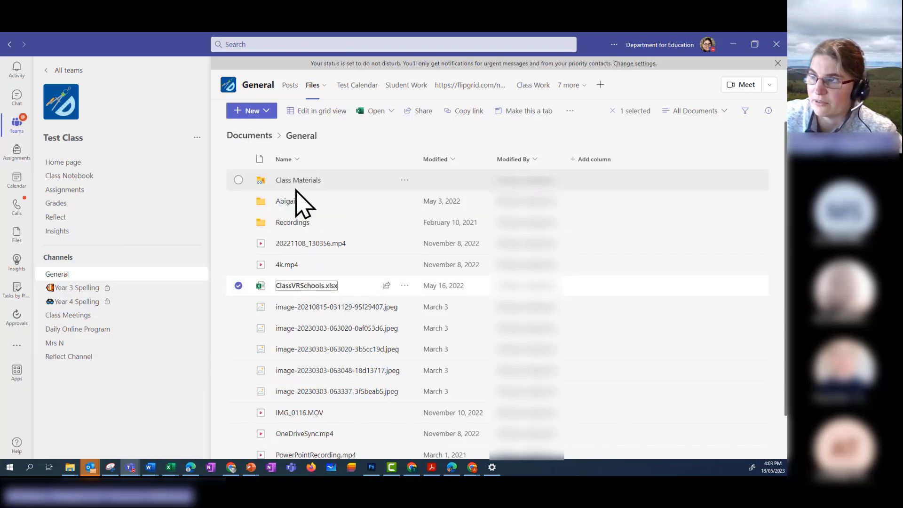
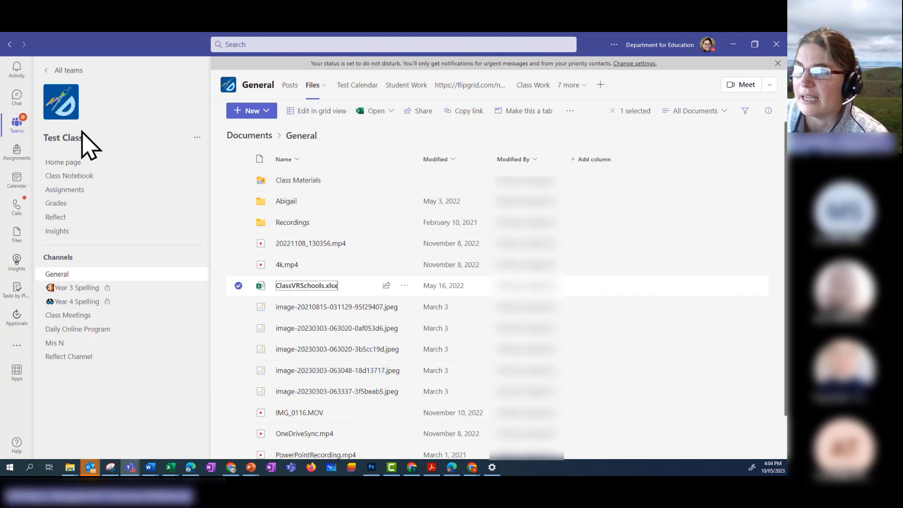
Return to the General channel's posts, look through them, and go back to the list of all teams
{"action": "left_click", "coordinate": [50, 273]}
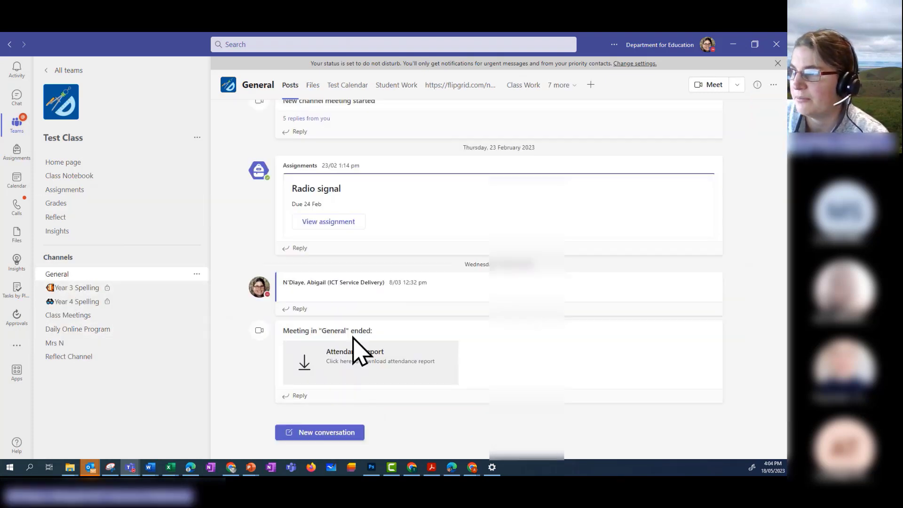
{"action": "scroll", "coordinate": [564, 352], "scroll_direction": "up", "scroll_amount": 2}
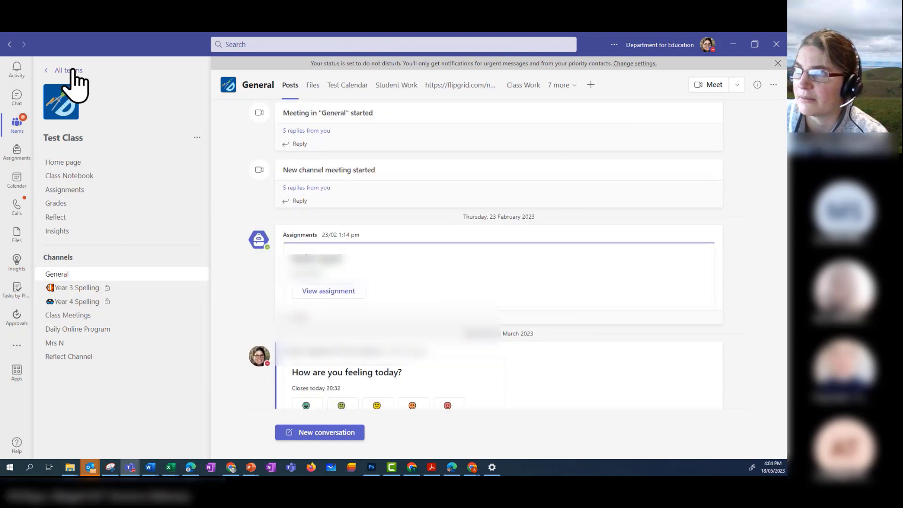
{"action": "left_click", "coordinate": [72, 70]}
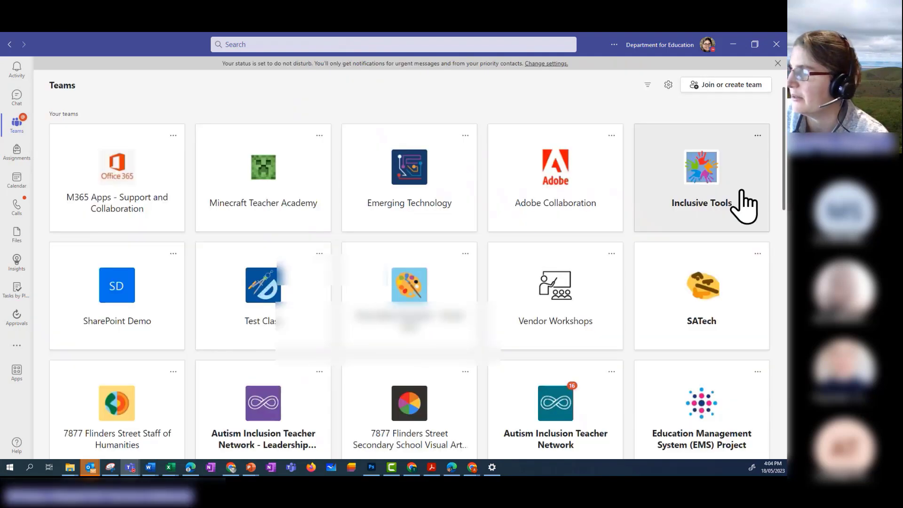
Open the 7877-Year 4 - 2023 team, view its Reflect page, and return to the General channel's posts
{"action": "scroll", "coordinate": [783, 191], "scroll_direction": "down", "scroll_amount": 10}
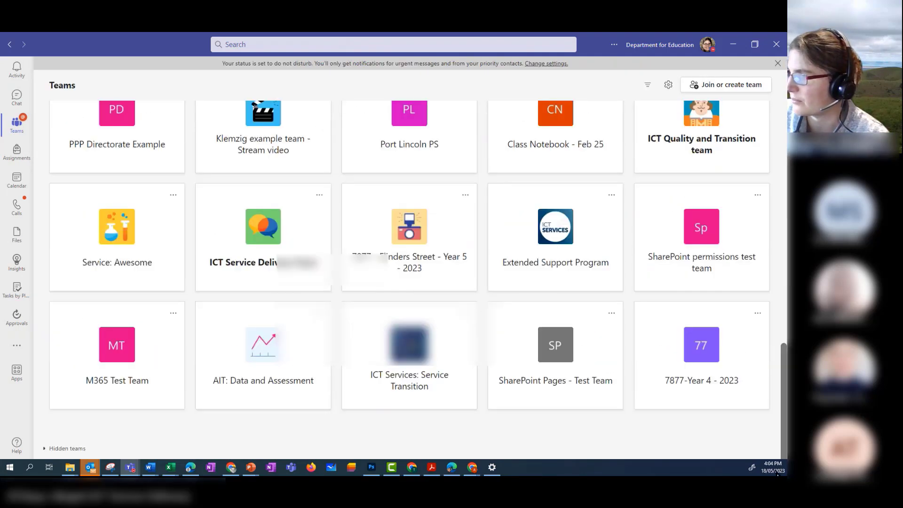
{"action": "left_click", "coordinate": [718, 387]}
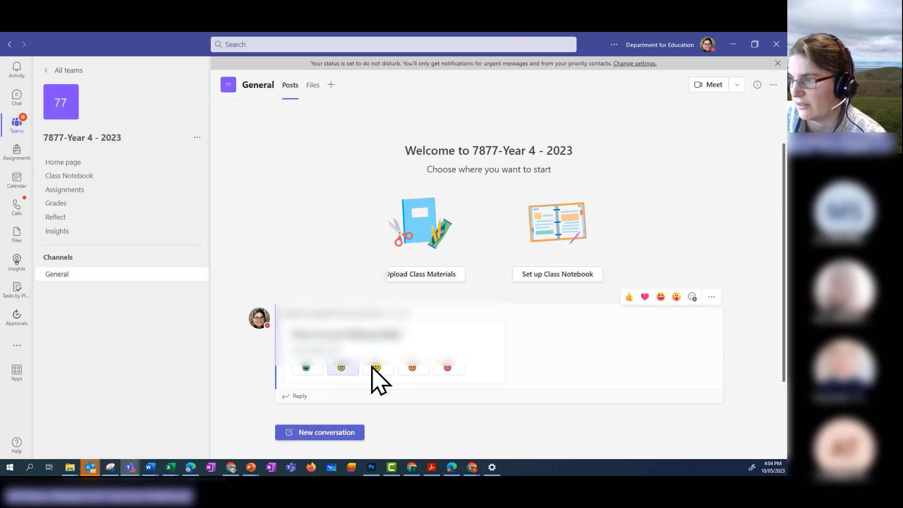
{"action": "left_click", "coordinate": [306, 369]}
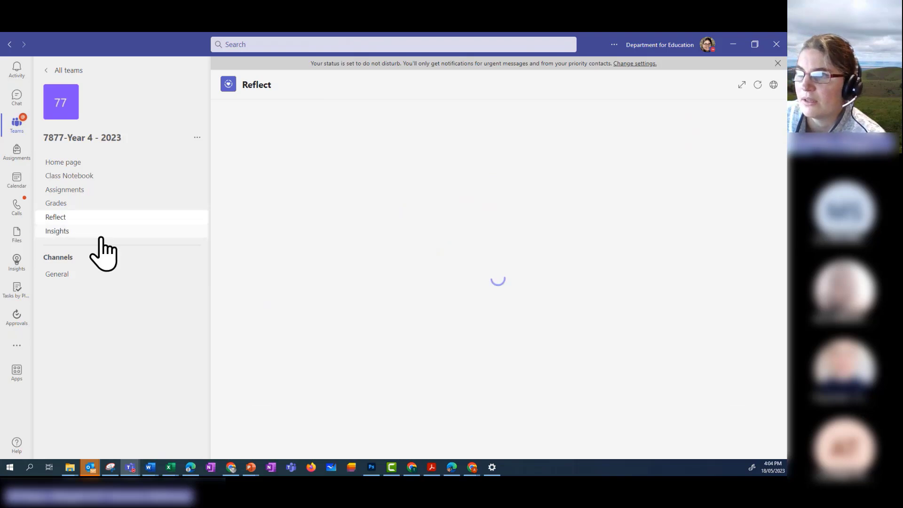
{"action": "left_click", "coordinate": [56, 277]}
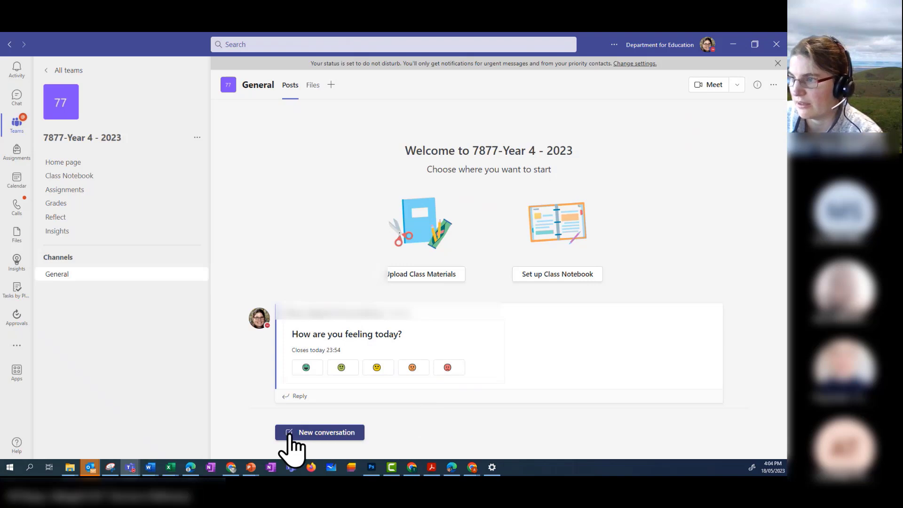
Start a new conversation in the General channel with full formatting and the subject "Monday Reminders"
{"action": "left_click", "coordinate": [325, 433]}
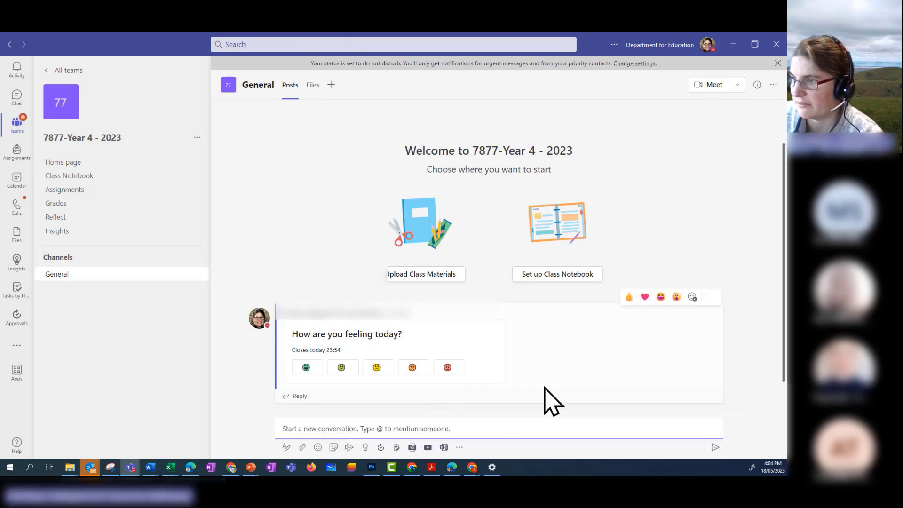
{"action": "left_click", "coordinate": [285, 447]}
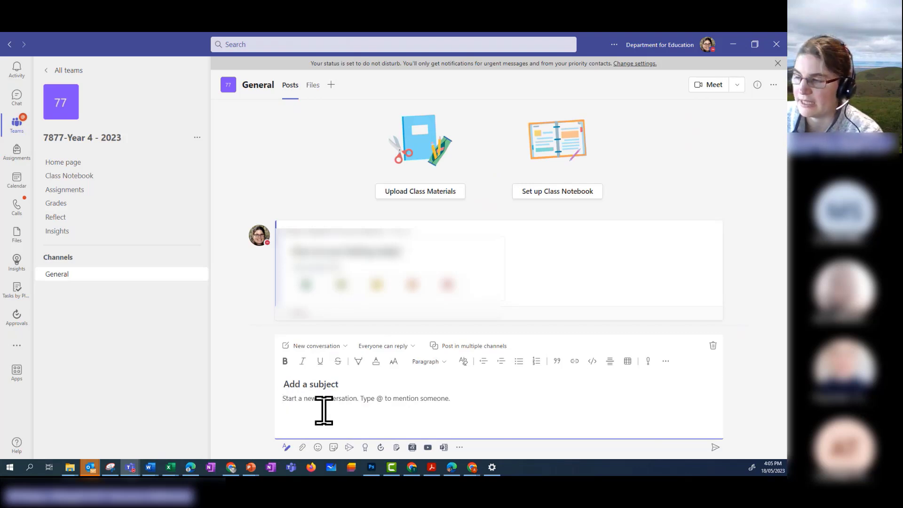
{"action": "left_click", "coordinate": [297, 385]}
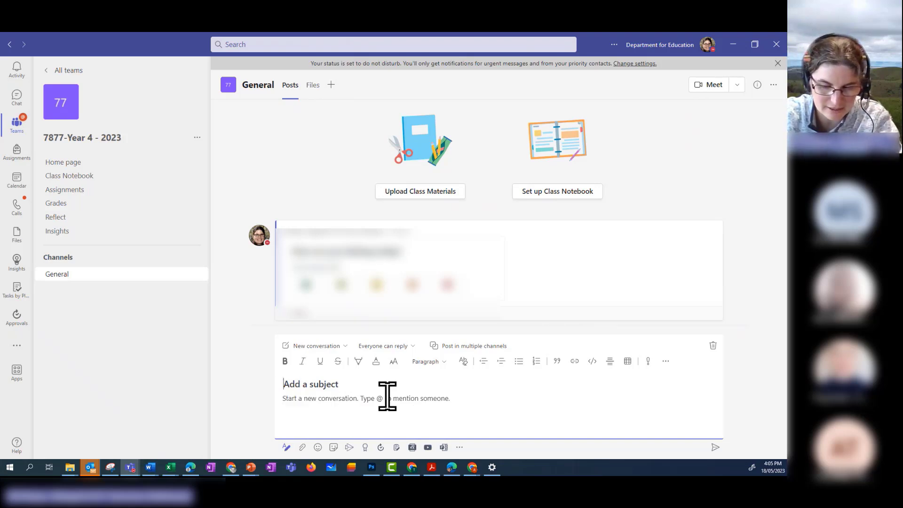
{"action": "type", "text": "Monday "}
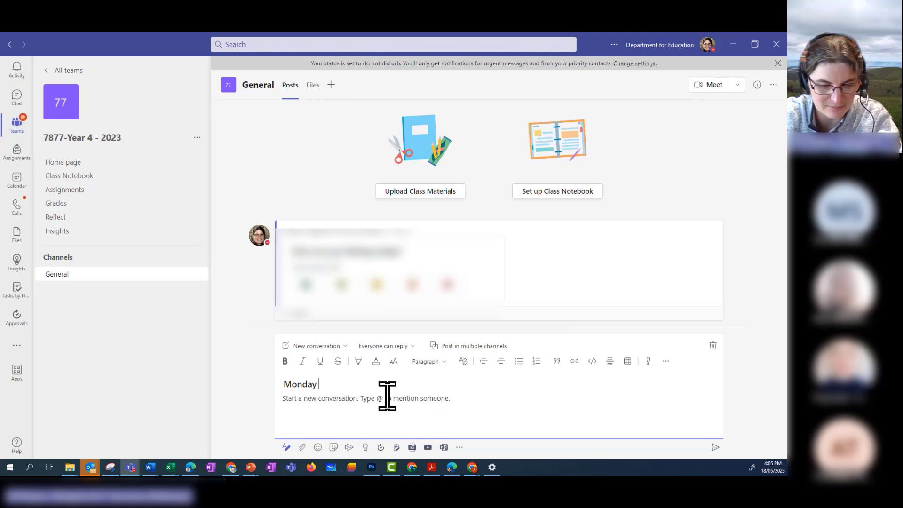
{"action": "type", "text": "Reminders"}
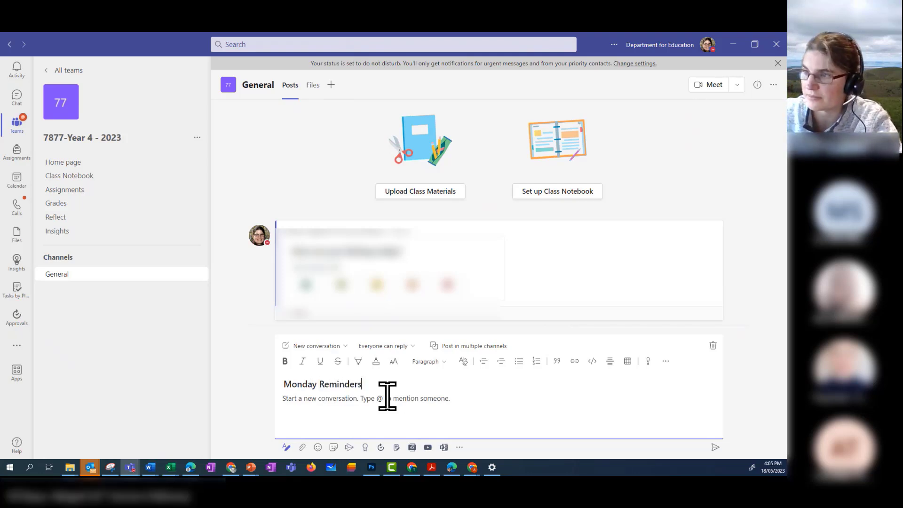
Begin a bulleted list in the message body with "Don't forget library books" and "After lunch buddy class"
{"action": "left_click", "coordinate": [333, 413]}
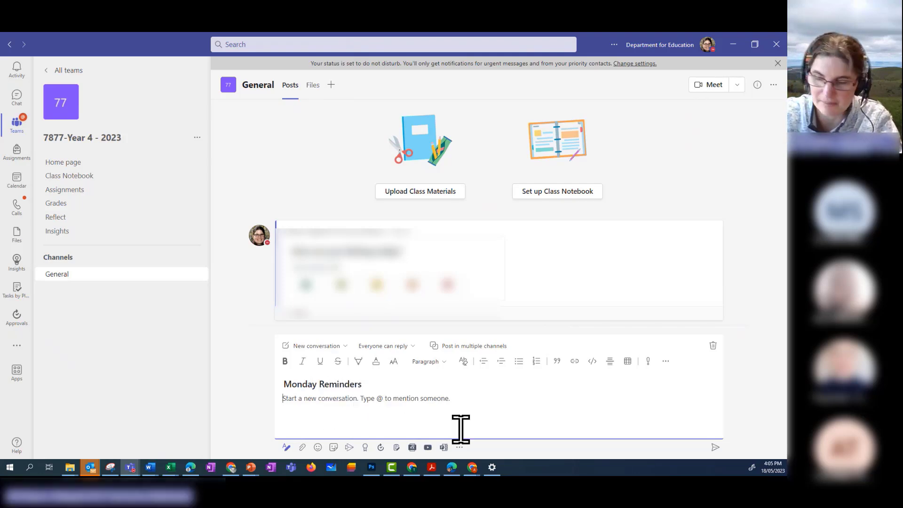
{"action": "left_click", "coordinate": [519, 361]}
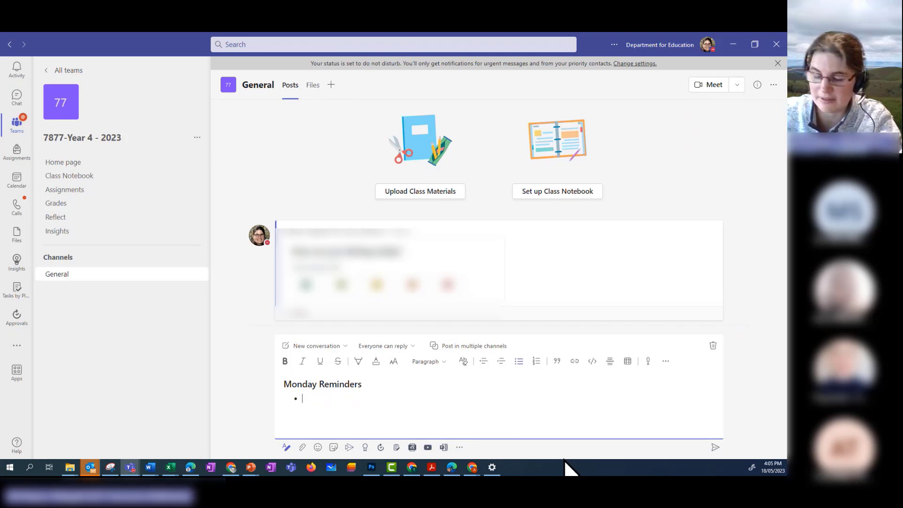
{"action": "type", "text": "Don"}
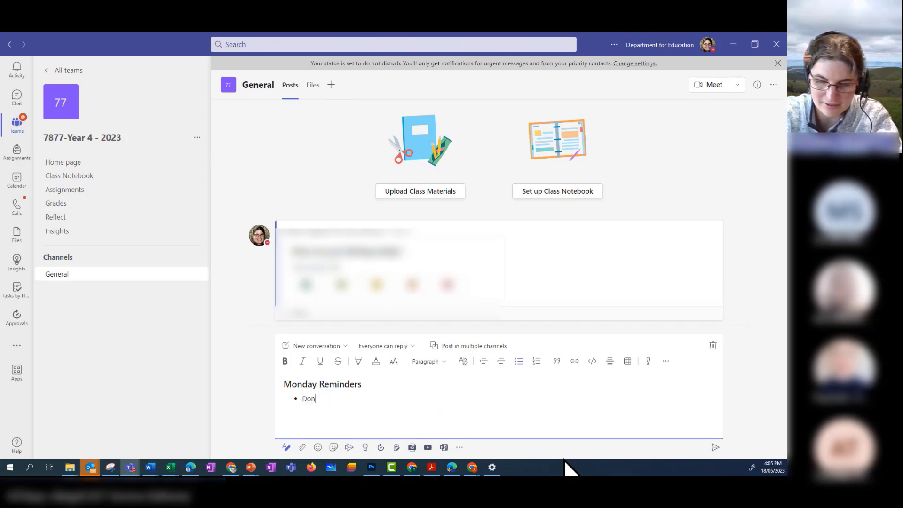
{"action": "type", "text": "'t forget"}
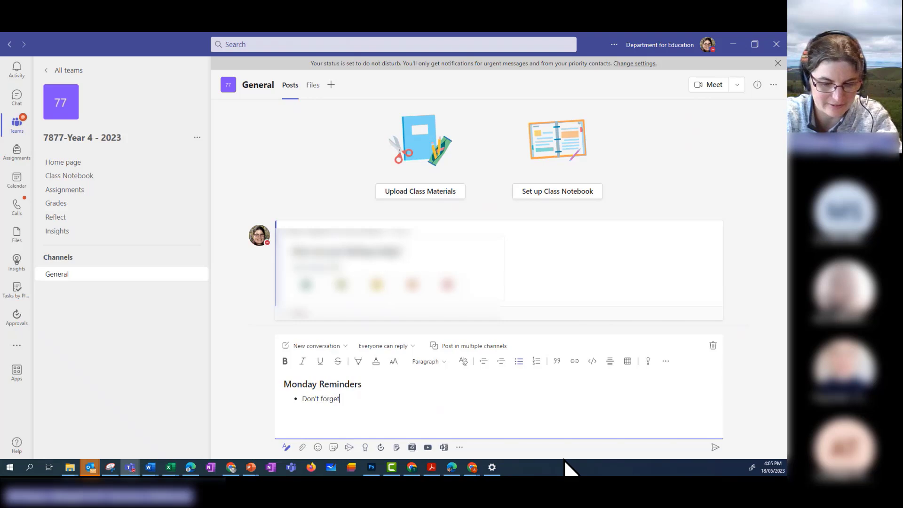
{"action": "type", "text": " library boo"}
{"action": "type", "text": "Af"}
{"action": "type", "text": "ter"}
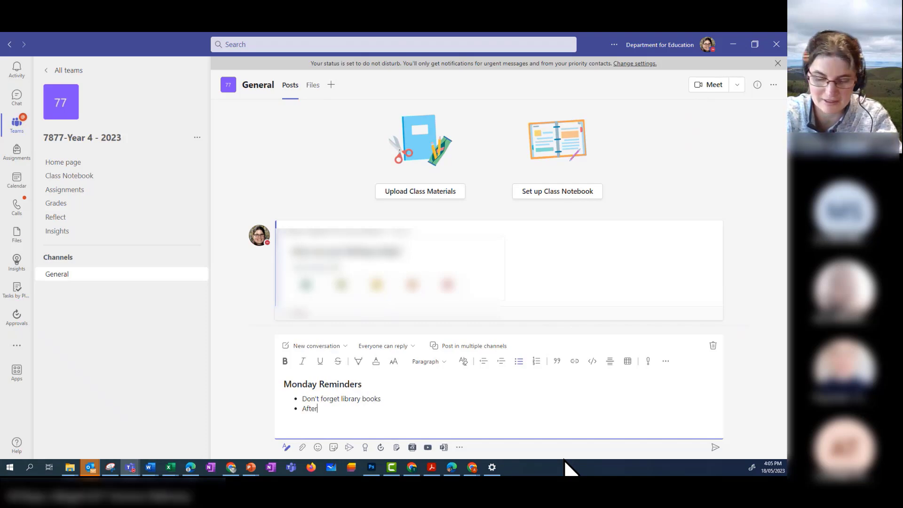
{"action": "type", "text": " lunch "}
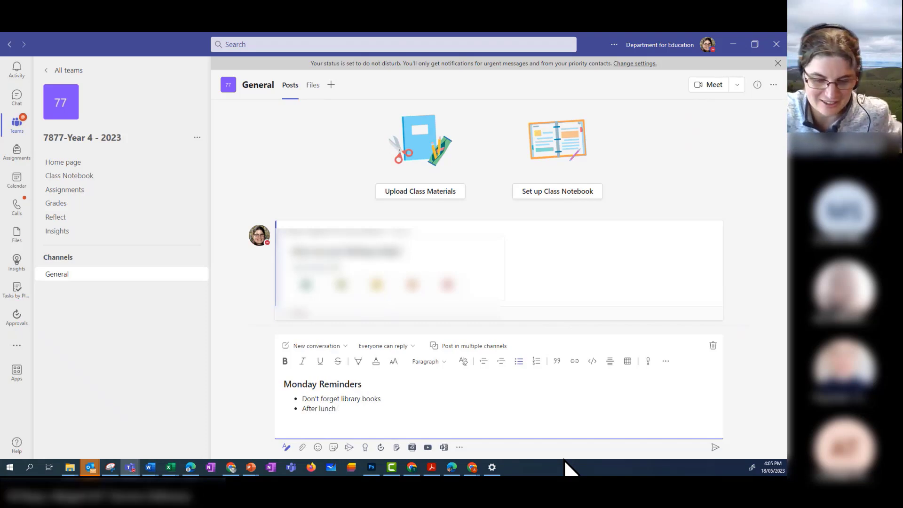
{"action": "type", "text": "buddy d"}
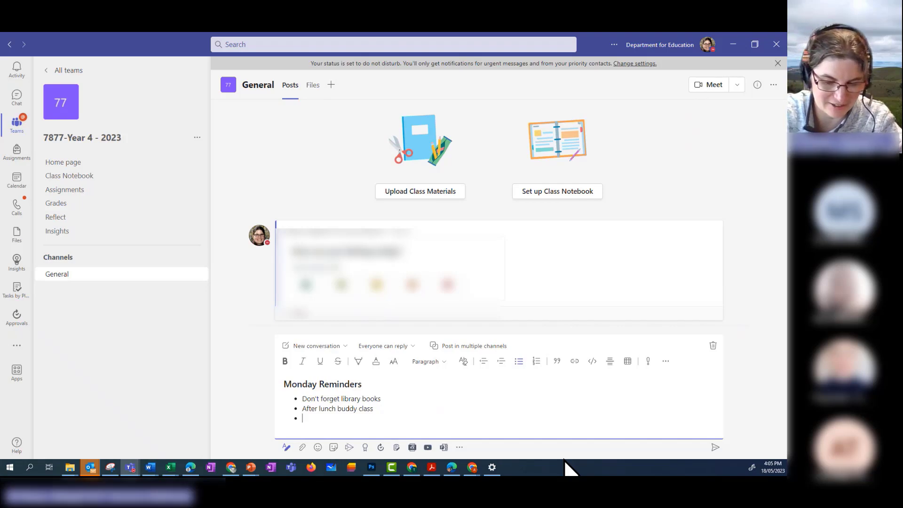
Add the bullet "Remember to take home your artwork" and post the Monday Reminders message
{"action": "type", "text": "Re"}
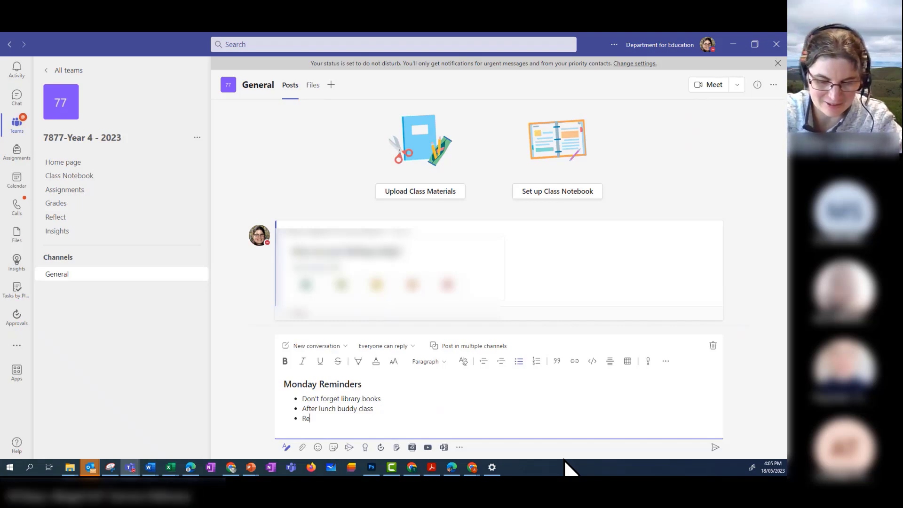
{"action": "type", "text": "member to take home your"}
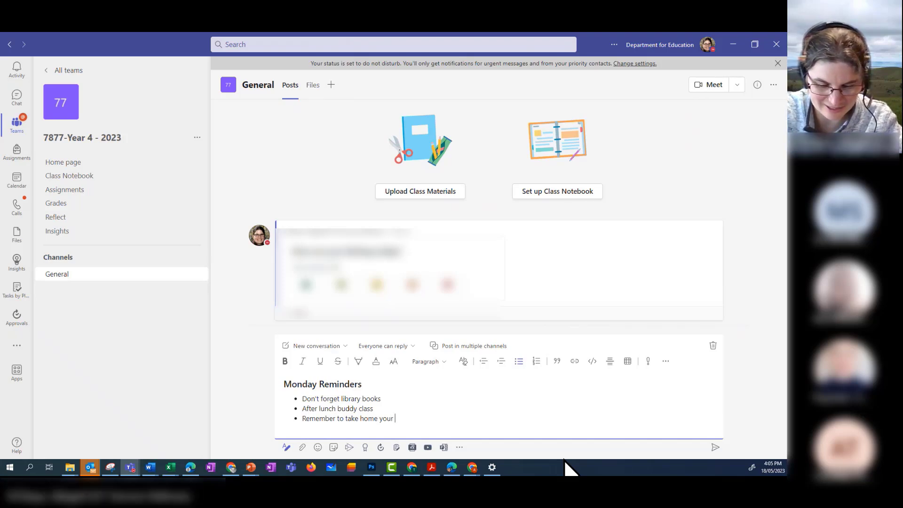
{"action": "type", "text": "artwork"}
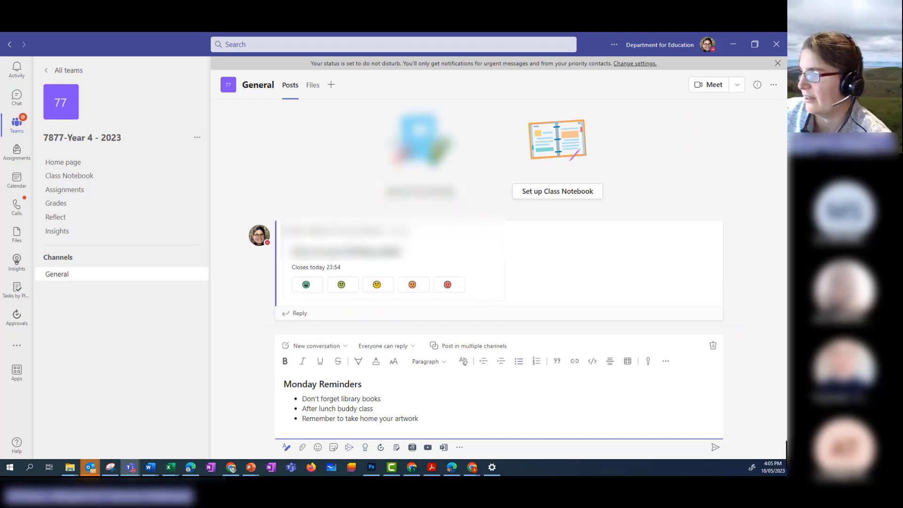
{"action": "left_click", "coordinate": [714, 447]}
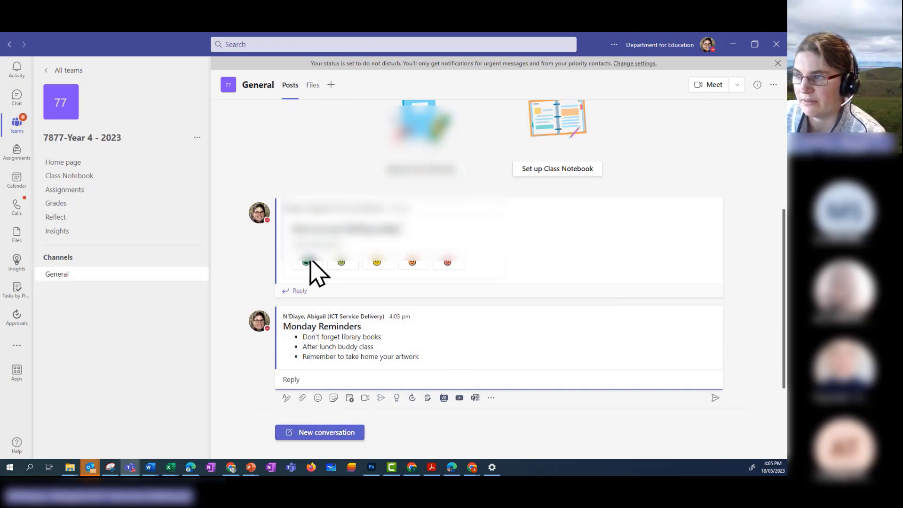
Start another formatted post in the General channel as an announcement with the headline "Spelling list"
{"action": "left_click", "coordinate": [335, 434]}
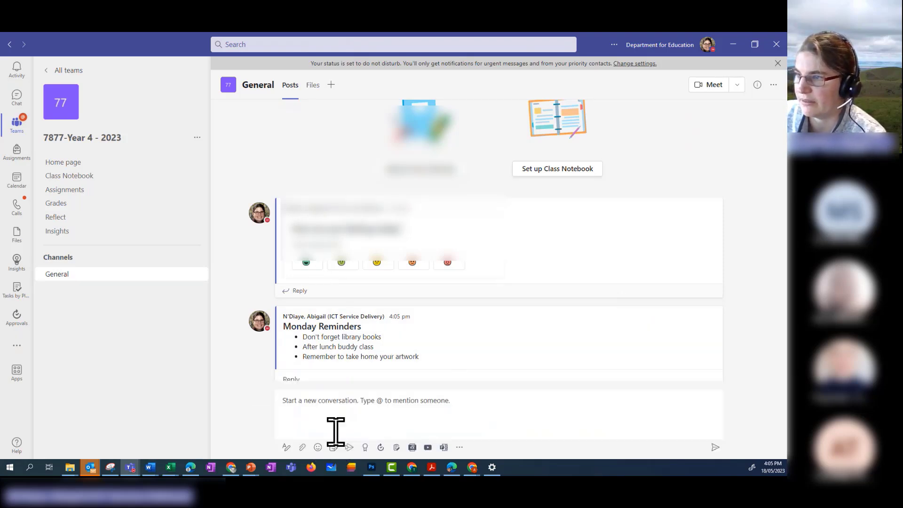
{"action": "left_click", "coordinate": [287, 448]}
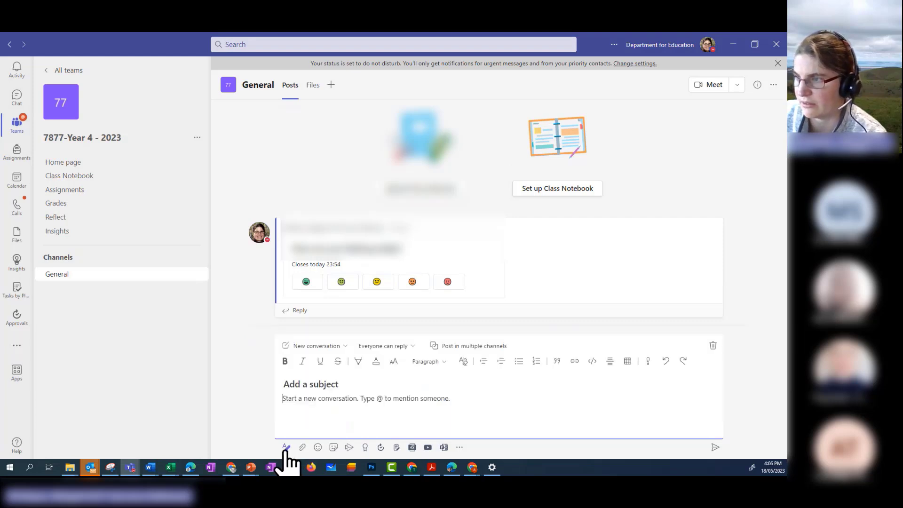
{"action": "left_click", "coordinate": [317, 347]}
{"action": "left_click", "coordinate": [334, 385]}
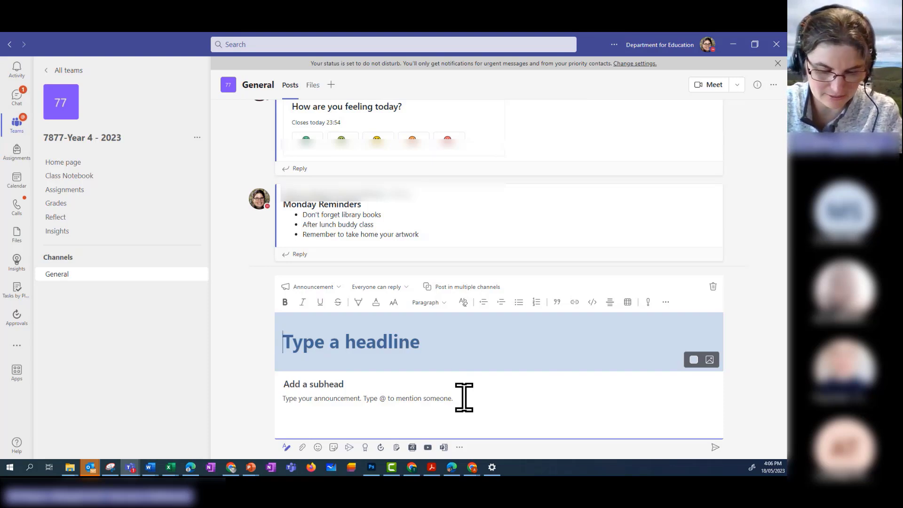
{"action": "type", "text": "Spell"}
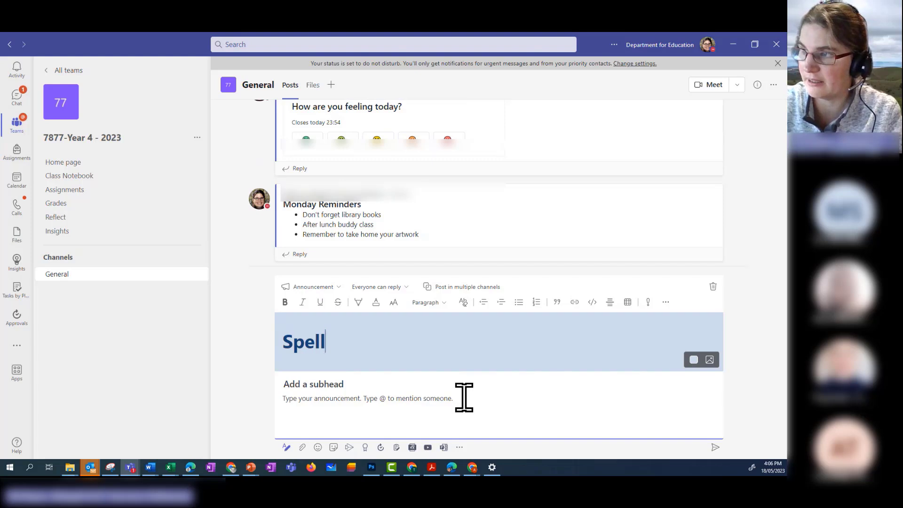
{"action": "type", "text": "ing list"}
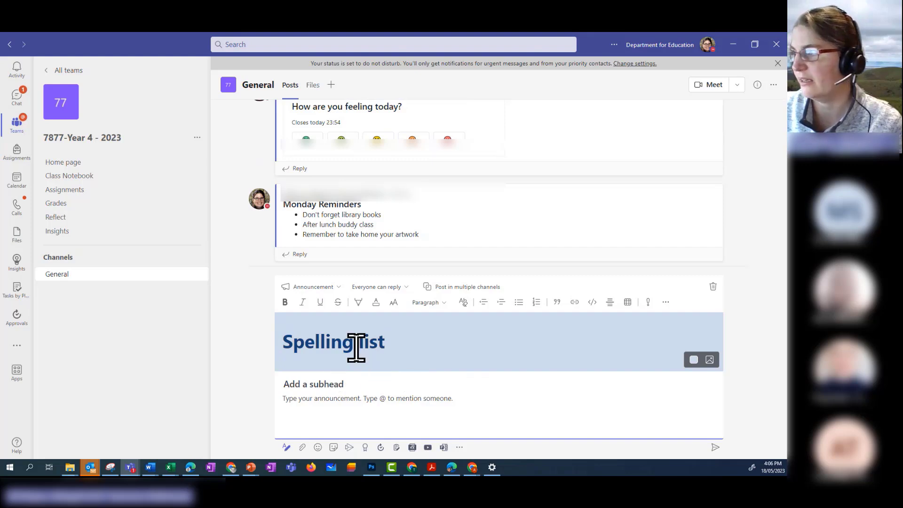
Give the announcement the subhead "See the link below to the words for this week"
{"action": "left_click", "coordinate": [299, 384]}
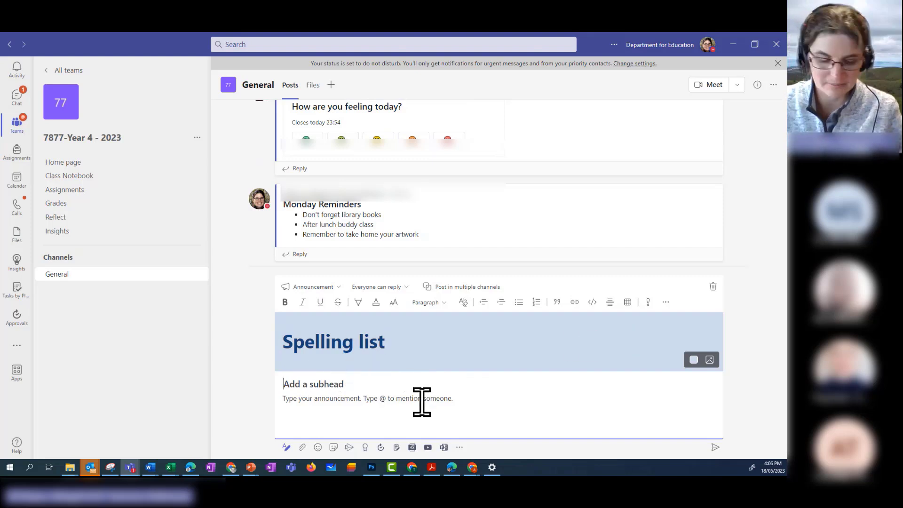
{"action": "type", "text": "See"}
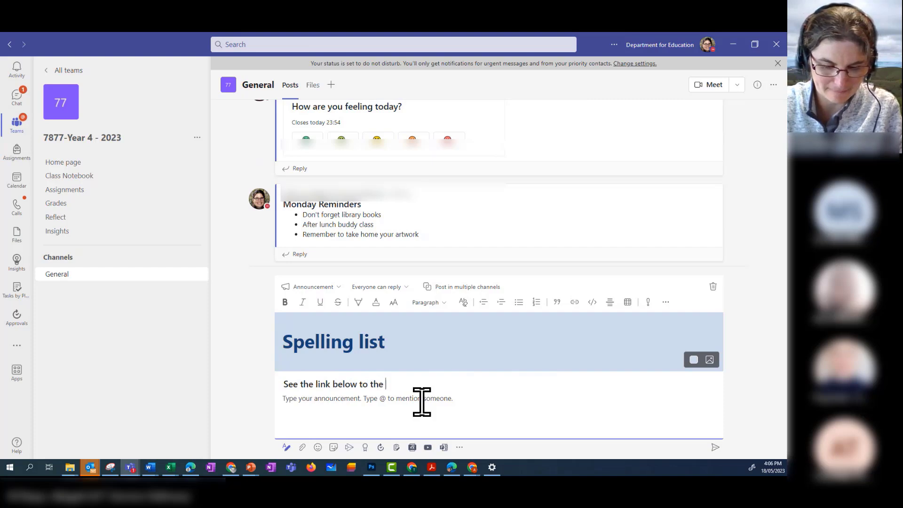
{"action": "type", "text": "the link below to the words for this week "}
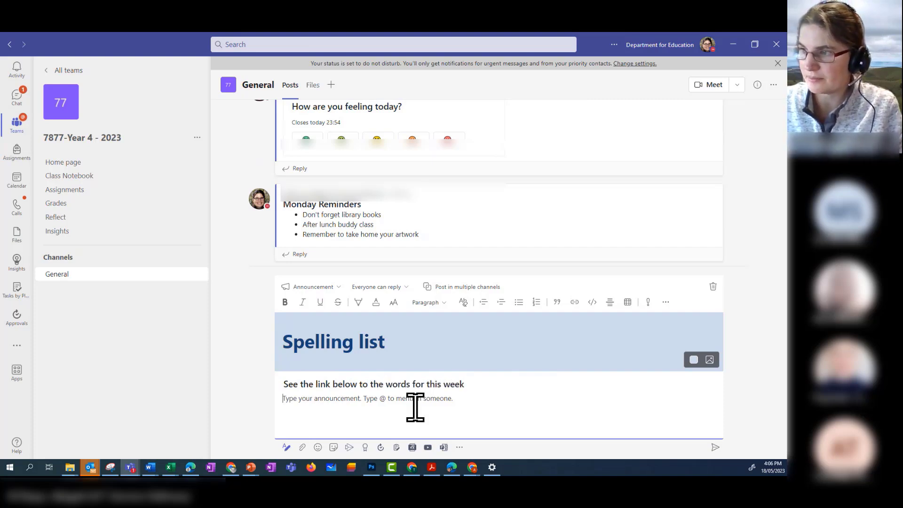
Write "The focus of this week are 'ie' words:" in the announcement body with a line of filler letters beneath, and post it
{"action": "type", "text": "Th"}
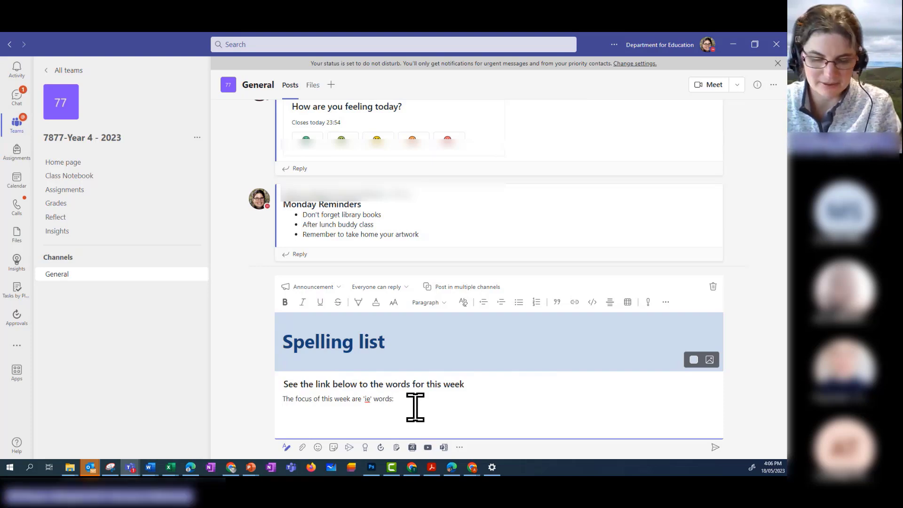
{"action": "type", "text": "jjj"}
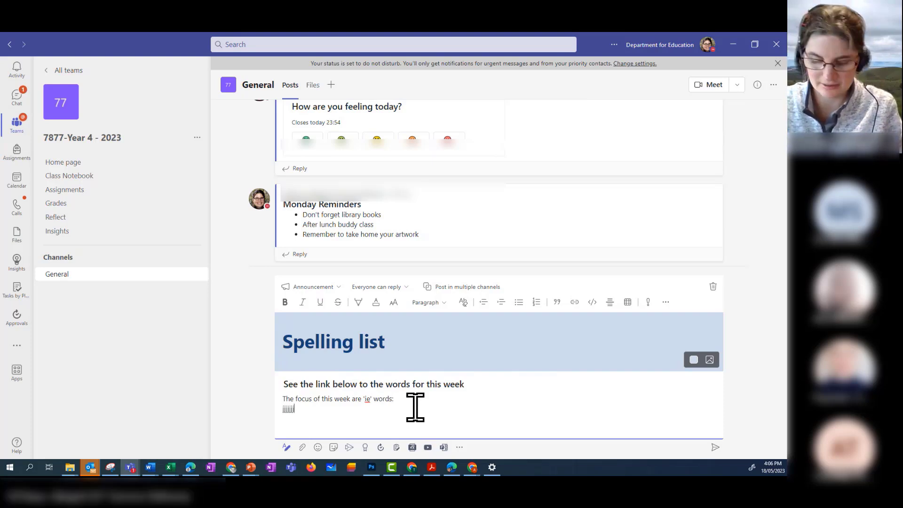
{"action": "type", "text": "jjjjj"}
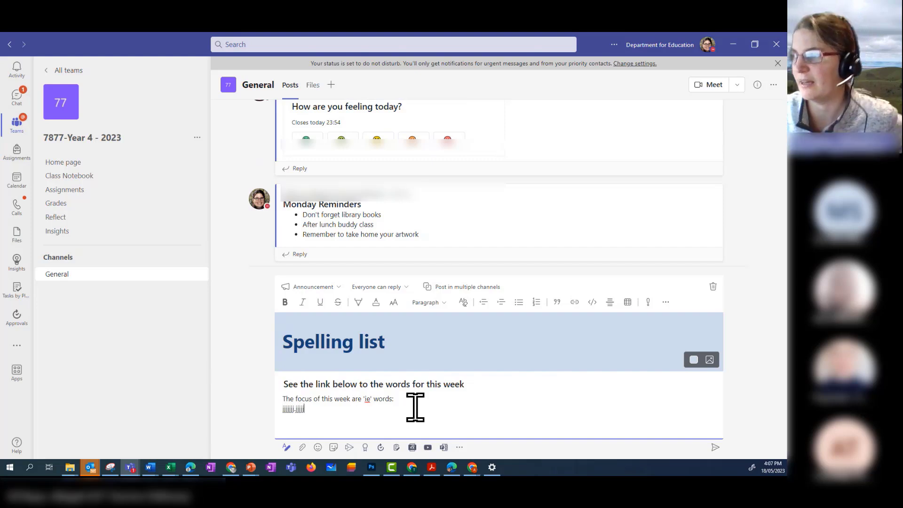
{"action": "left_click", "coordinate": [457, 399]}
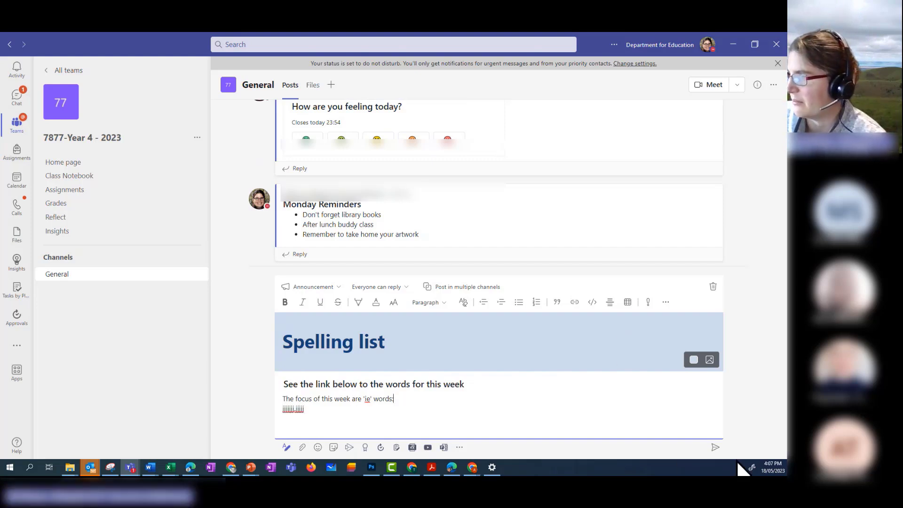
{"action": "left_click", "coordinate": [714, 448]}
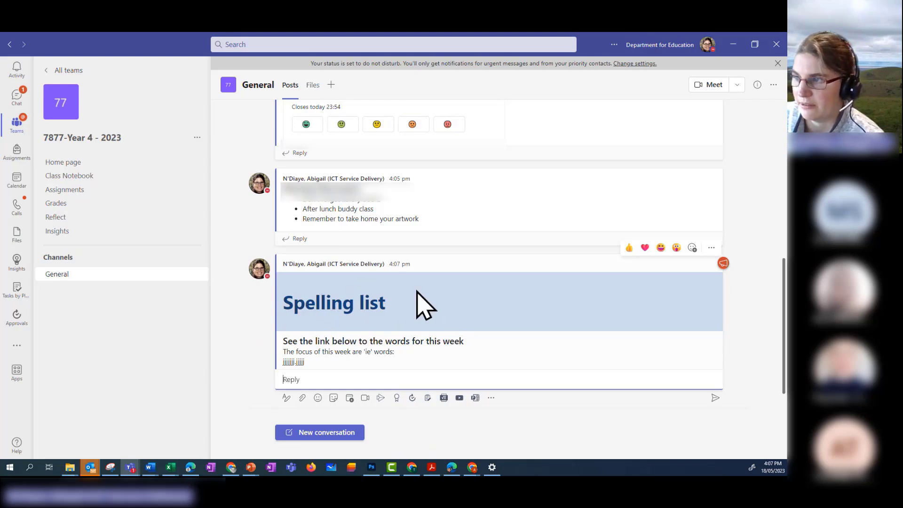
Start another formatted post in the General channel and set its type to Announcement
{"action": "left_click", "coordinate": [315, 433]}
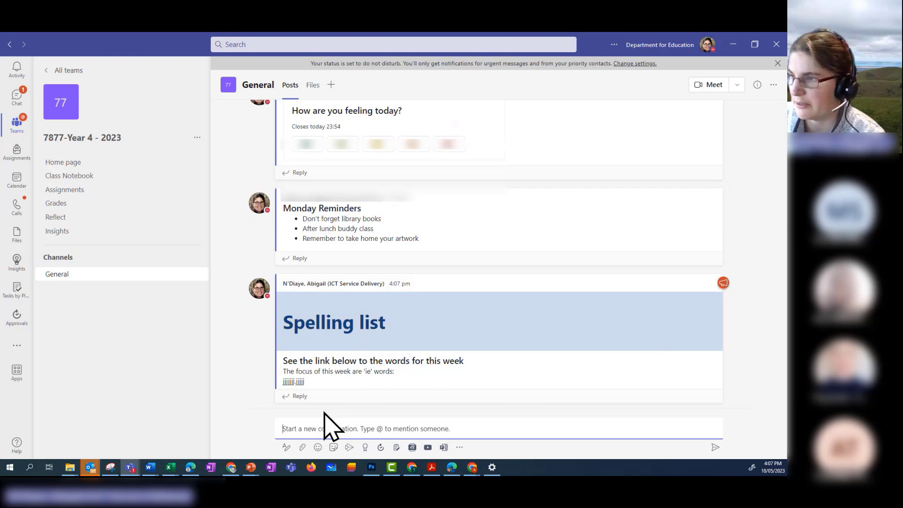
{"action": "left_click", "coordinate": [286, 449]}
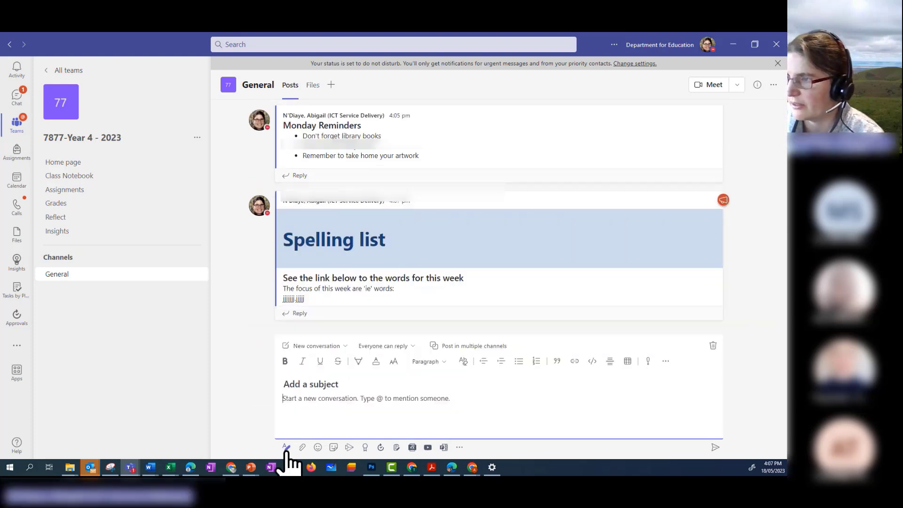
{"action": "left_click", "coordinate": [324, 345]}
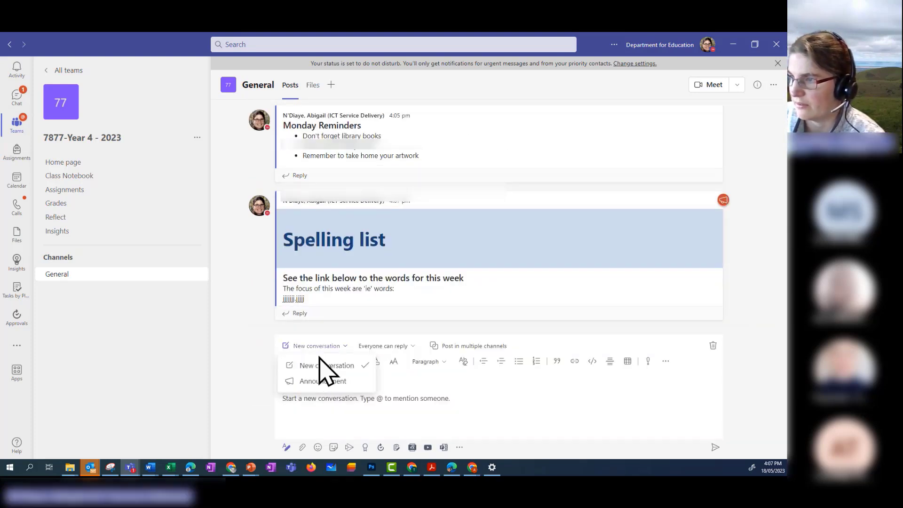
{"action": "left_click", "coordinate": [320, 381]}
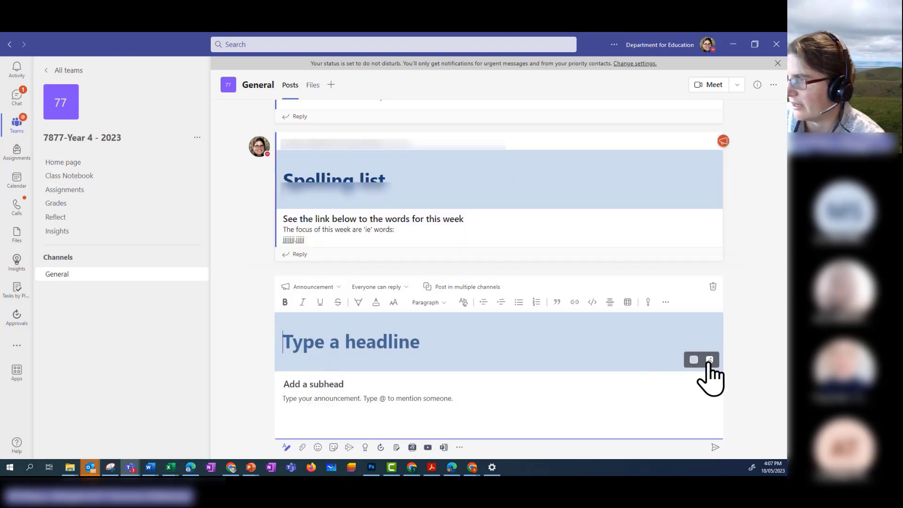
{"action": "left_click", "coordinate": [691, 361]}
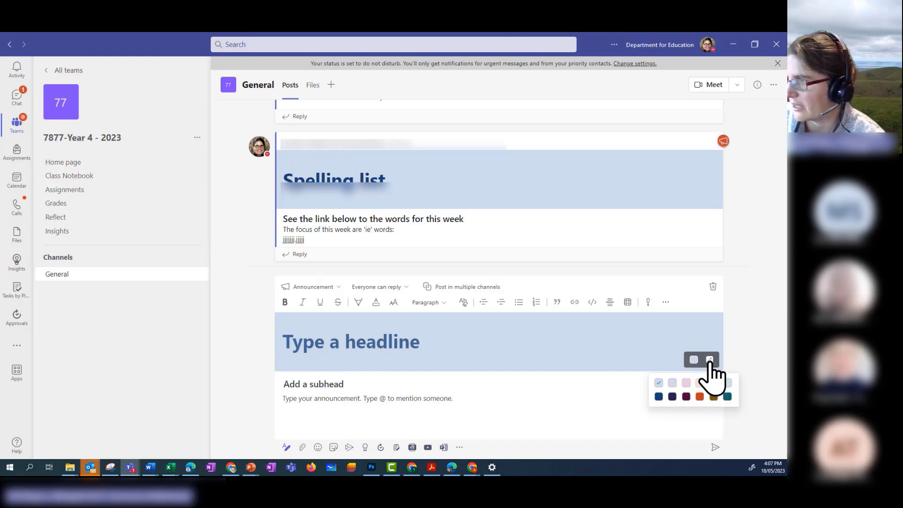
{"action": "left_click", "coordinate": [709, 360]}
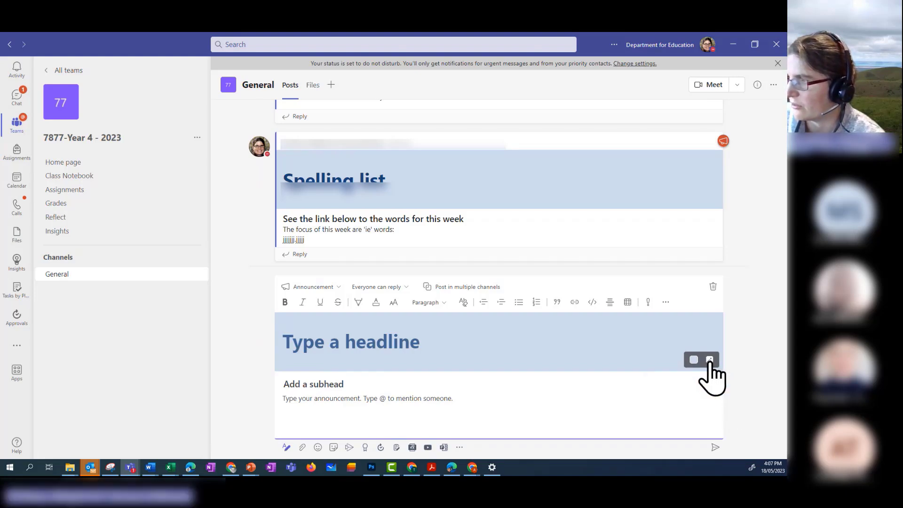
{"action": "left_click", "coordinate": [709, 360]}
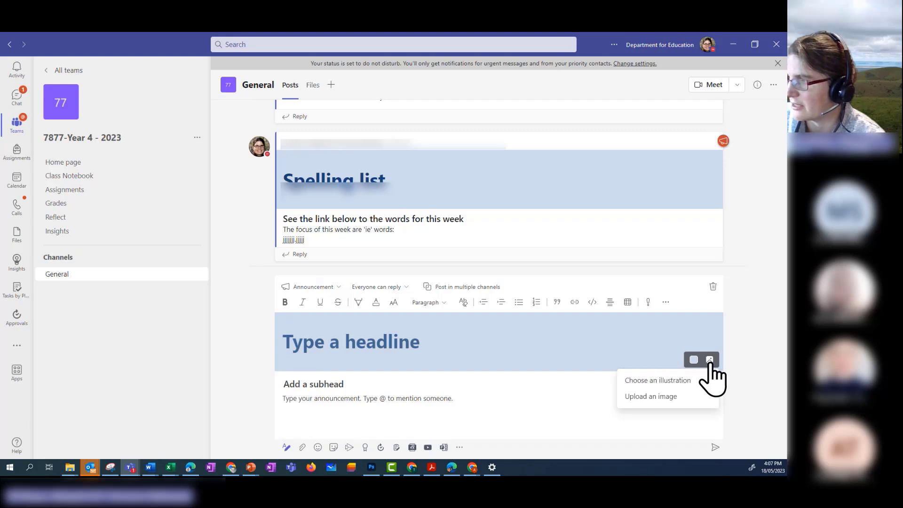
{"action": "left_click", "coordinate": [651, 380]}
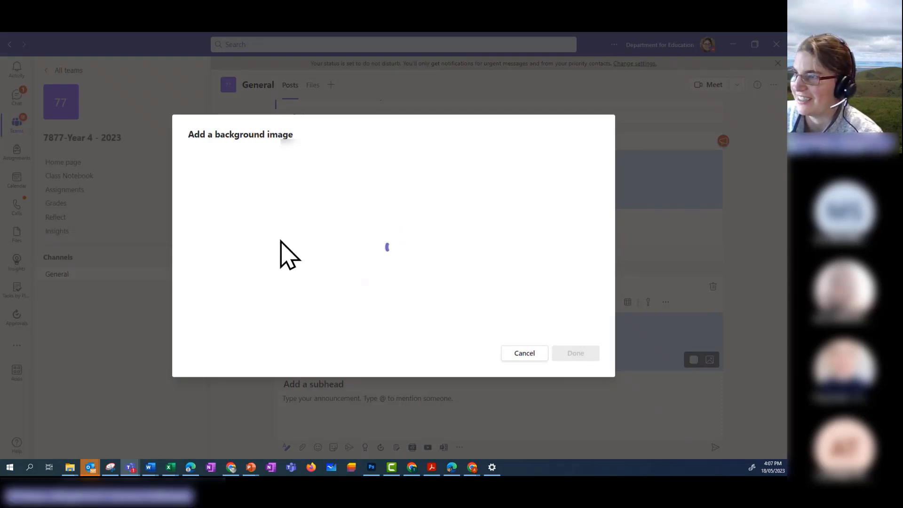
{"action": "left_click", "coordinate": [527, 358]}
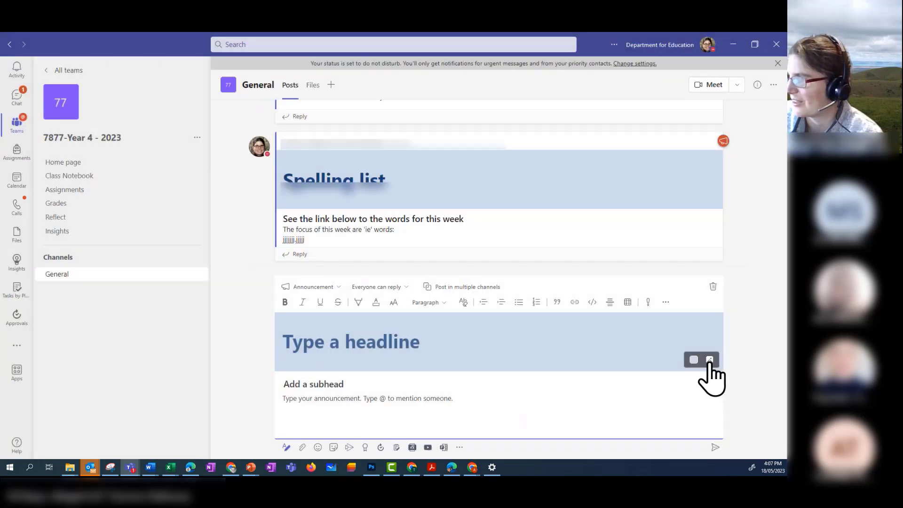
Apply the purple music-notes illustration from the Classes category as the announcement's headline background
{"action": "left_click", "coordinate": [709, 360]}
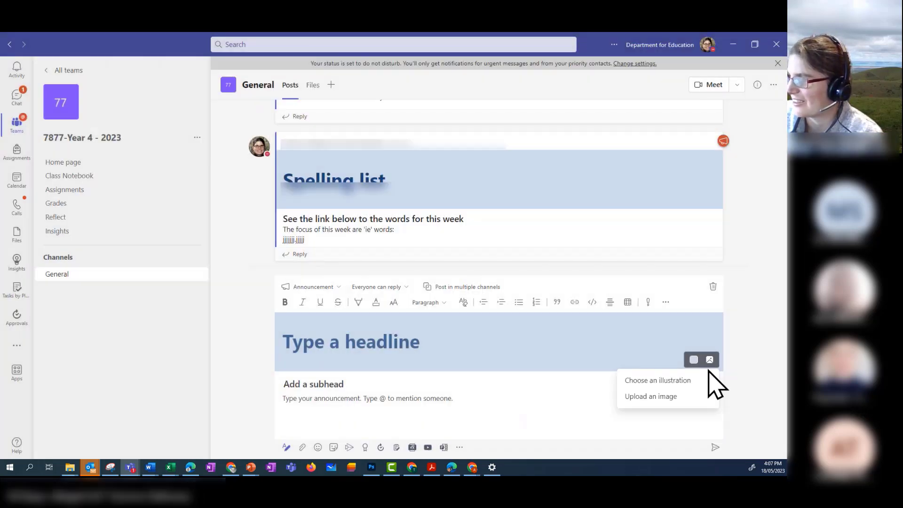
{"action": "left_click", "coordinate": [674, 379]}
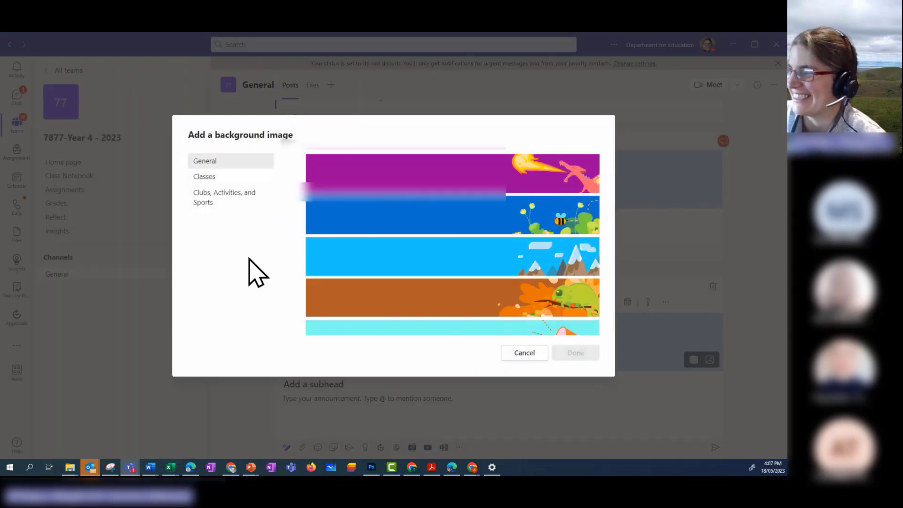
{"action": "left_click", "coordinate": [204, 177]}
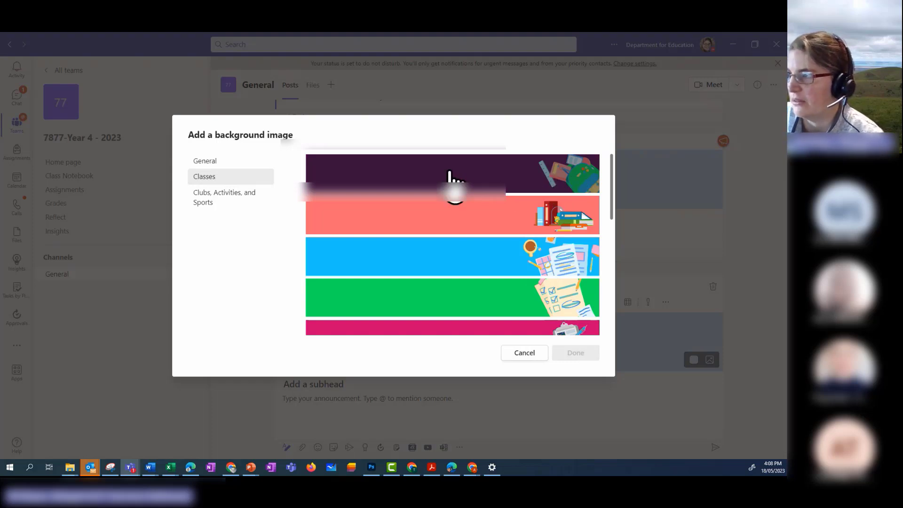
{"action": "scroll", "coordinate": [480, 235], "scroll_direction": "down", "scroll_amount": 3}
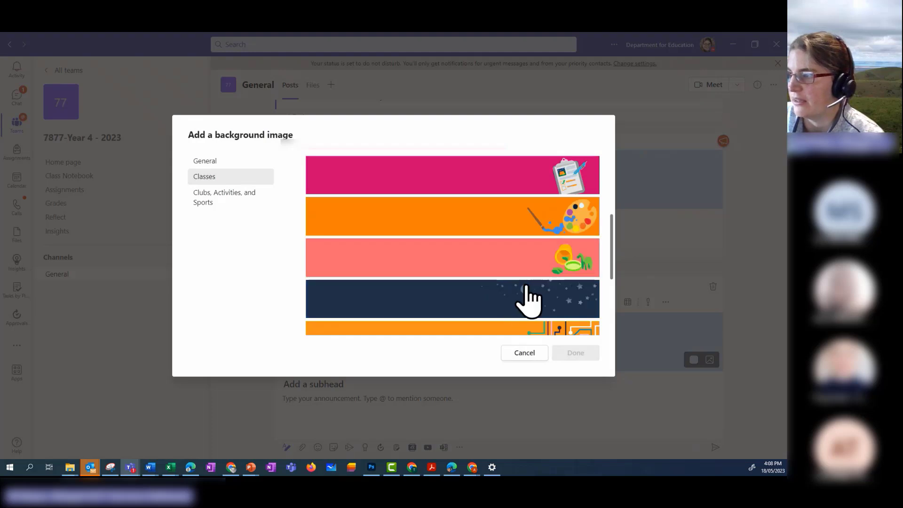
{"action": "scroll", "coordinate": [498, 292], "scroll_direction": "down", "scroll_amount": 2}
{"action": "scroll", "coordinate": [507, 294], "scroll_direction": "down", "scroll_amount": 1}
{"action": "scroll", "coordinate": [502, 296], "scroll_direction": "down", "scroll_amount": 1}
{"action": "left_click", "coordinate": [483, 286]}
{"action": "left_click", "coordinate": [576, 363]}
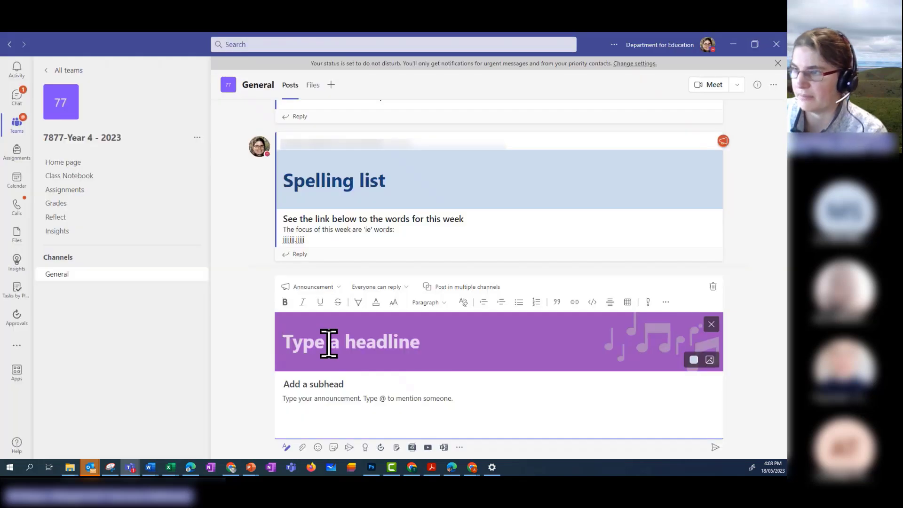
Enter the announcement headline "Don't forget music practise today!!"
{"action": "type", "text": "Don't forget "}
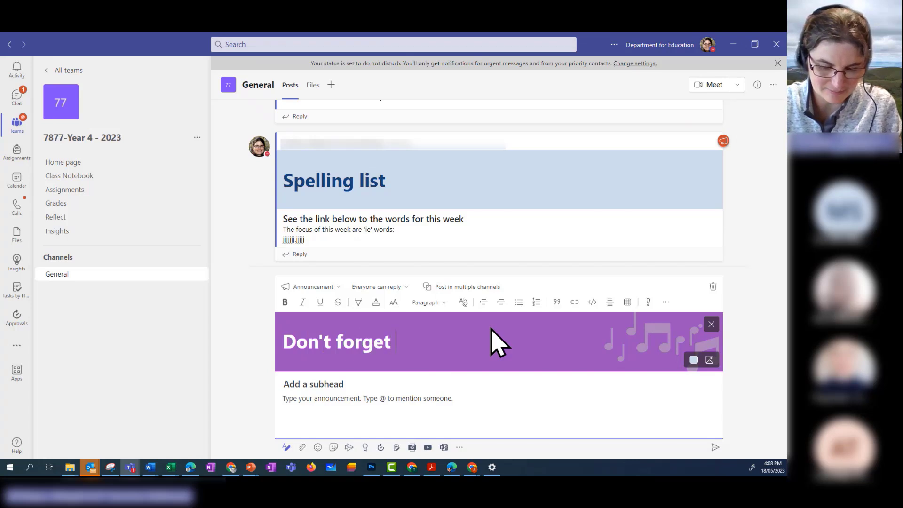
{"action": "type", "text": "music p"}
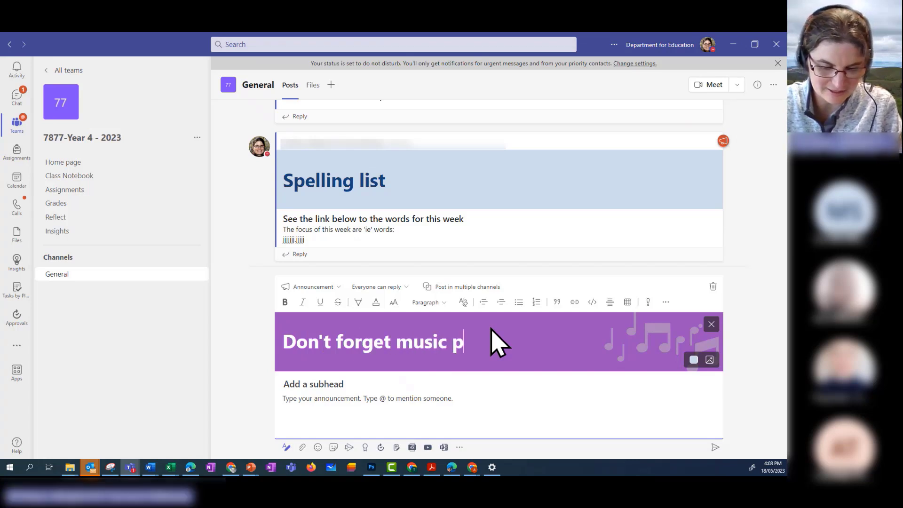
{"action": "type", "text": "ractise "}
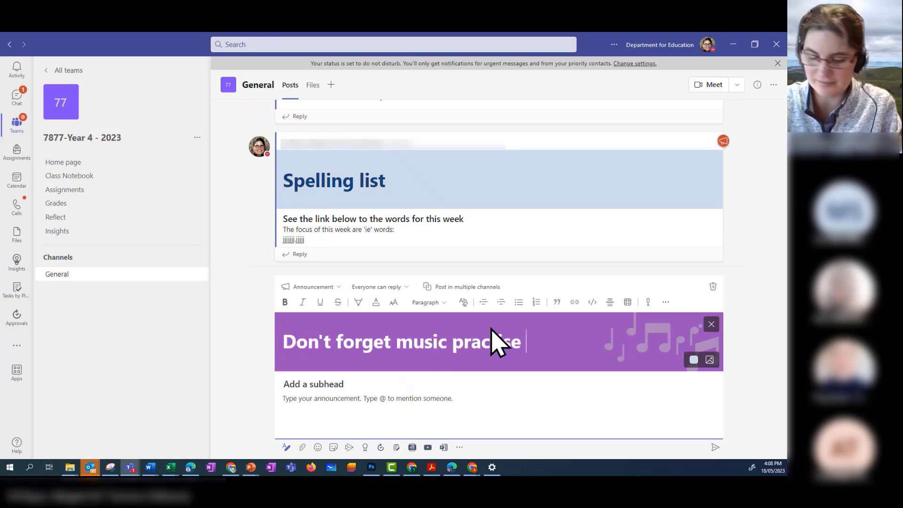
{"action": "type", "text": "today!!"}
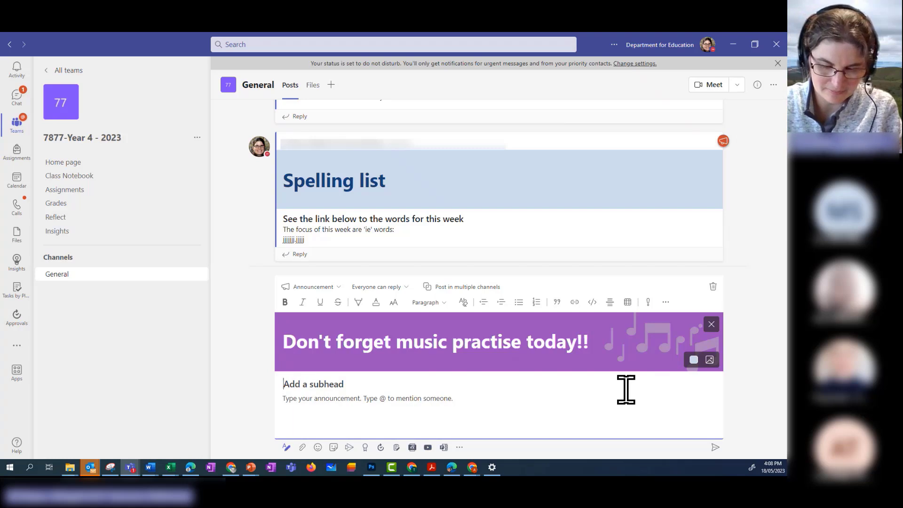
Add the subhead "In the arts room" and the body text "3:30 - 4:30" to the announcement, and post it
{"action": "type", "text": "In the arts room"}
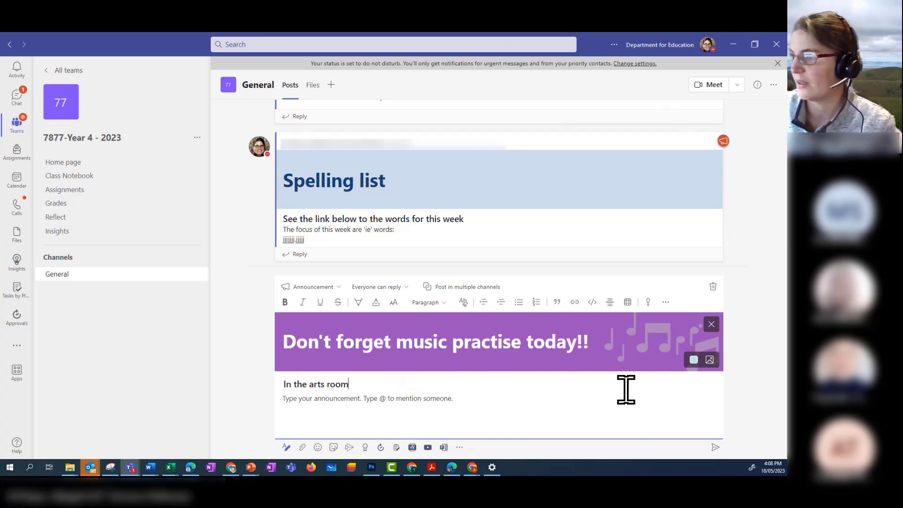
{"action": "left_click", "coordinate": [599, 400]}
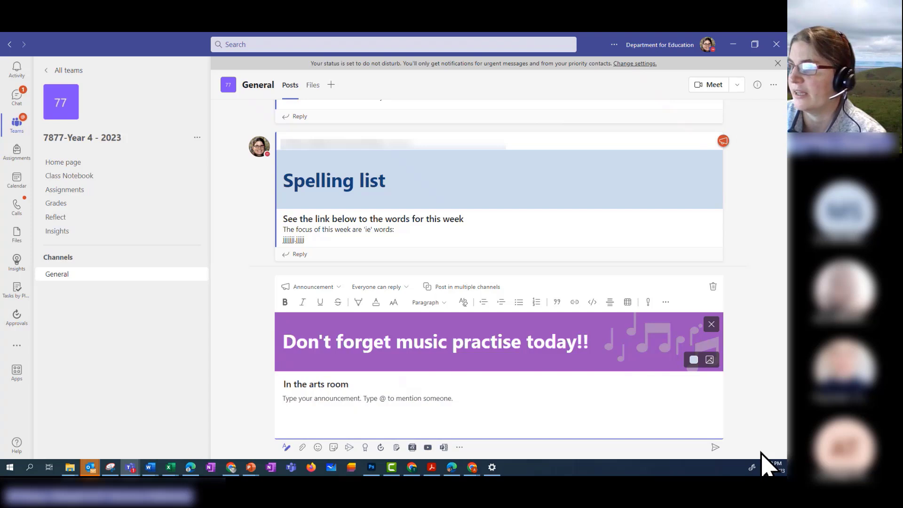
{"action": "left_click", "coordinate": [711, 446]}
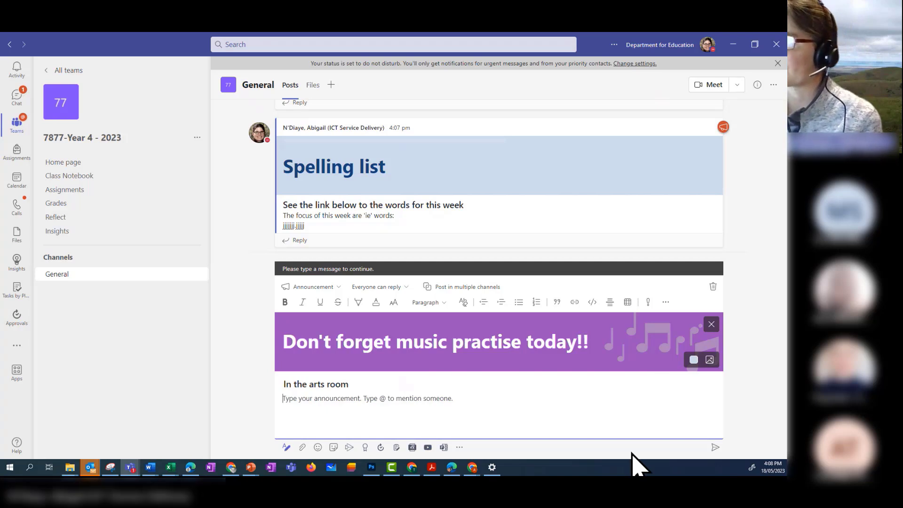
{"action": "type", "text": "3:30 - 4:30"}
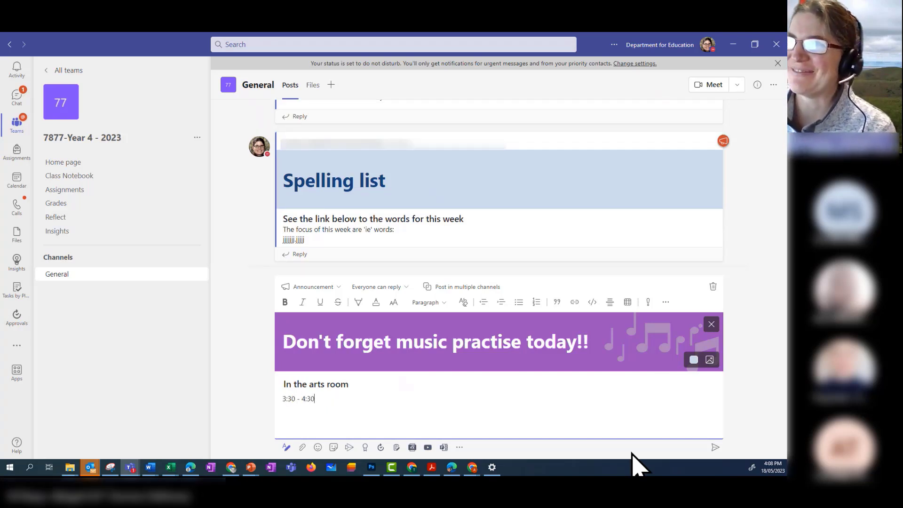
{"action": "left_click", "coordinate": [714, 447]}
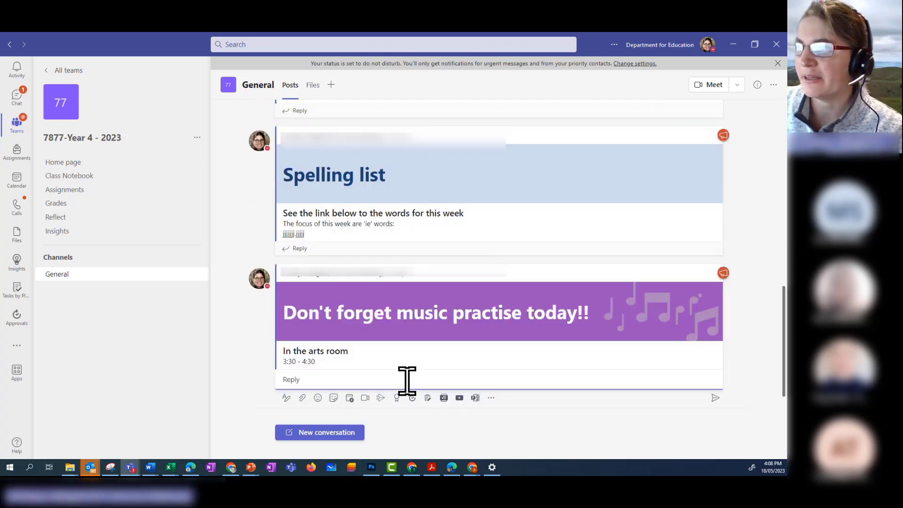
{"action": "scroll", "coordinate": [347, 303], "scroll_direction": "up", "scroll_amount": 5}
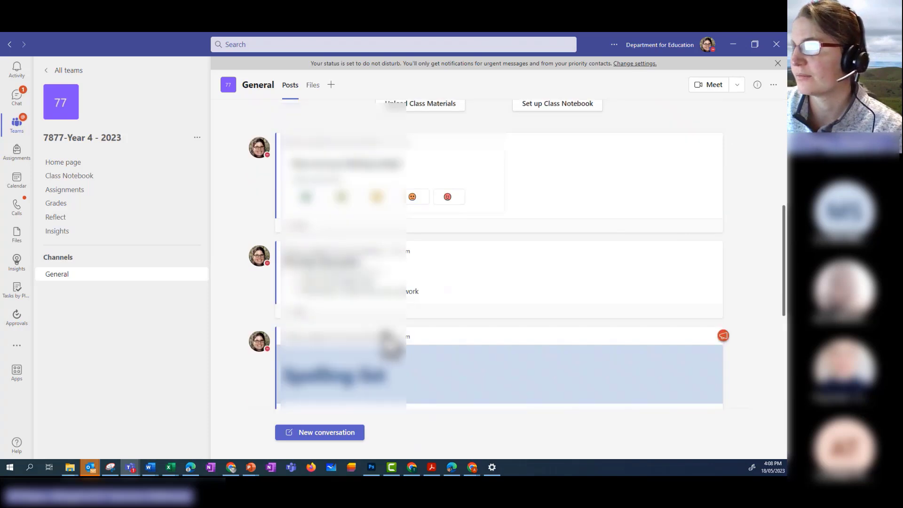
{"action": "scroll", "coordinate": [352, 419], "scroll_direction": "up", "scroll_amount": 1}
{"action": "scroll", "coordinate": [439, 284], "scroll_direction": "down", "scroll_amount": 2}
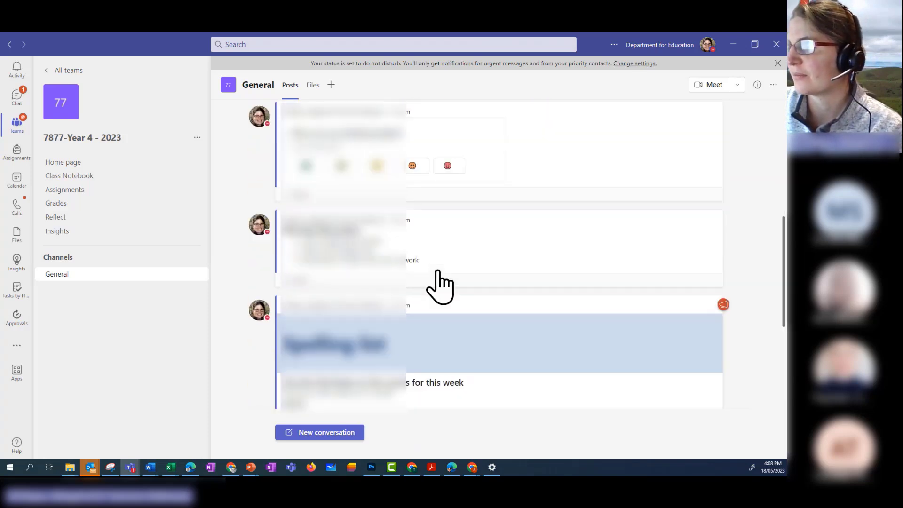
{"action": "scroll", "coordinate": [439, 284], "scroll_direction": "down", "scroll_amount": 2}
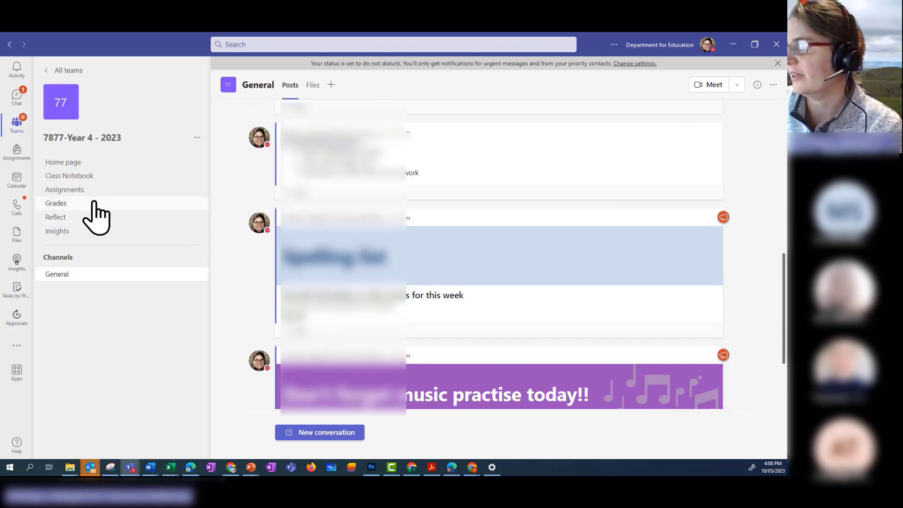
Create a new assignment for the Year 4 class team with the title "Maths questions"
{"action": "left_click", "coordinate": [66, 189]}
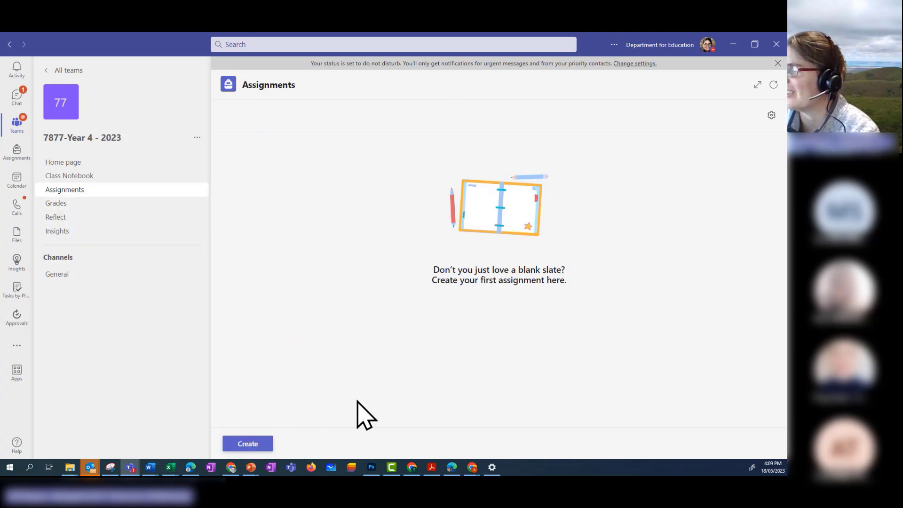
{"action": "left_click", "coordinate": [252, 445]}
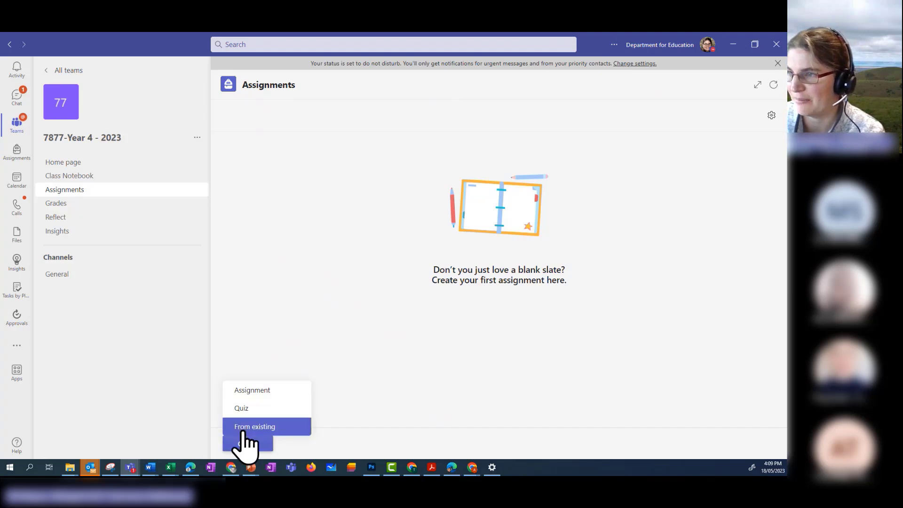
{"action": "left_click", "coordinate": [256, 393]}
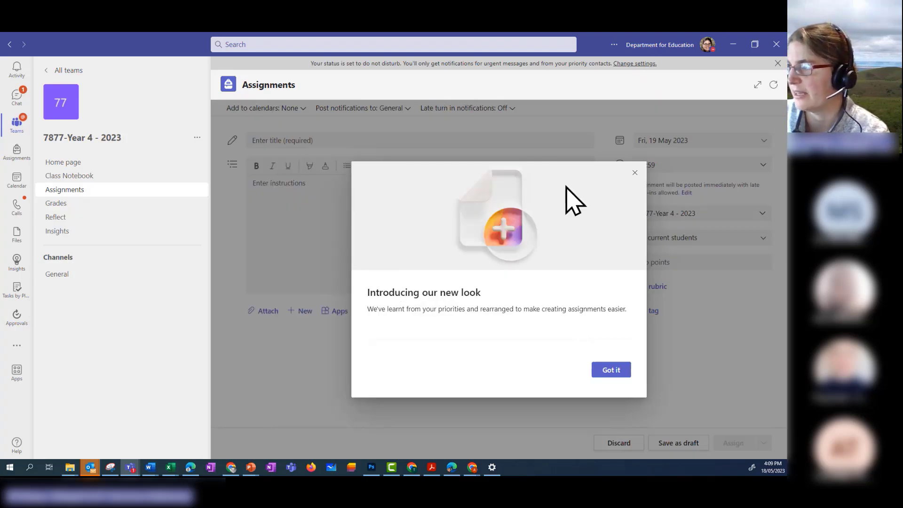
{"action": "left_click", "coordinate": [611, 370]}
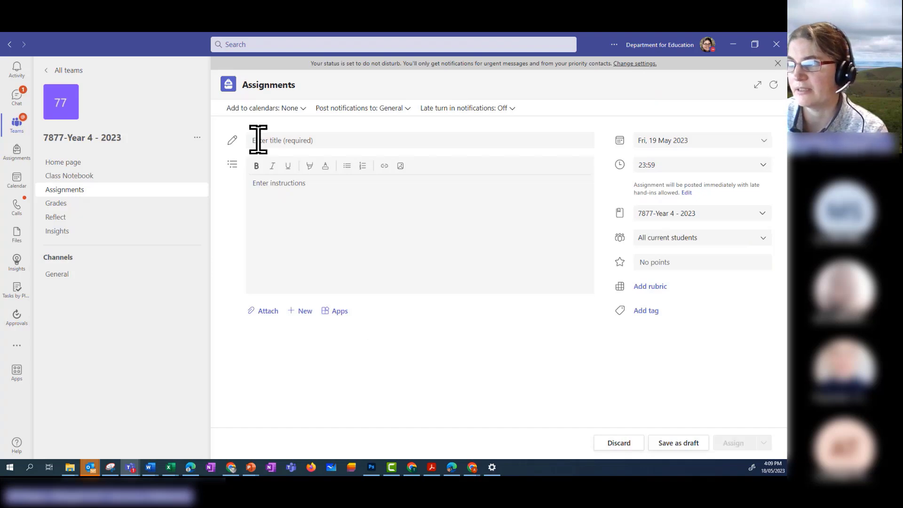
{"action": "type", "text": "M"}
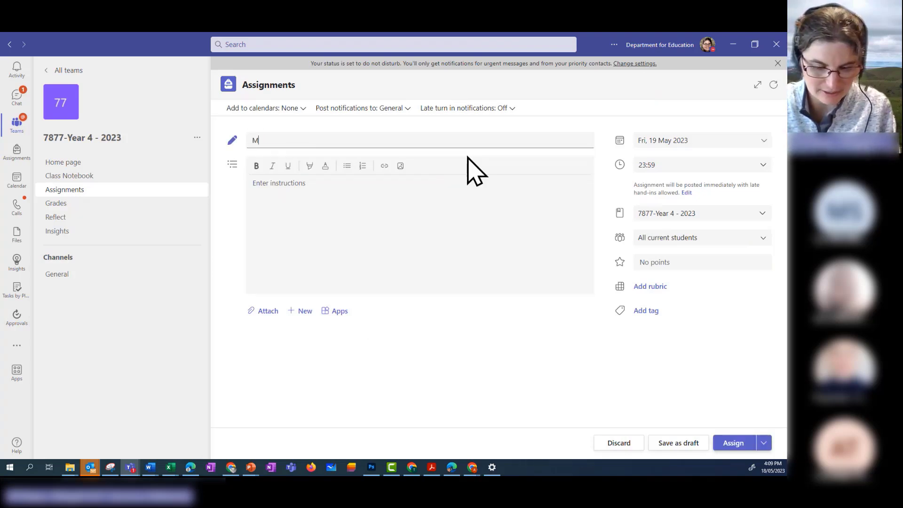
{"action": "type", "text": "aths questions"}
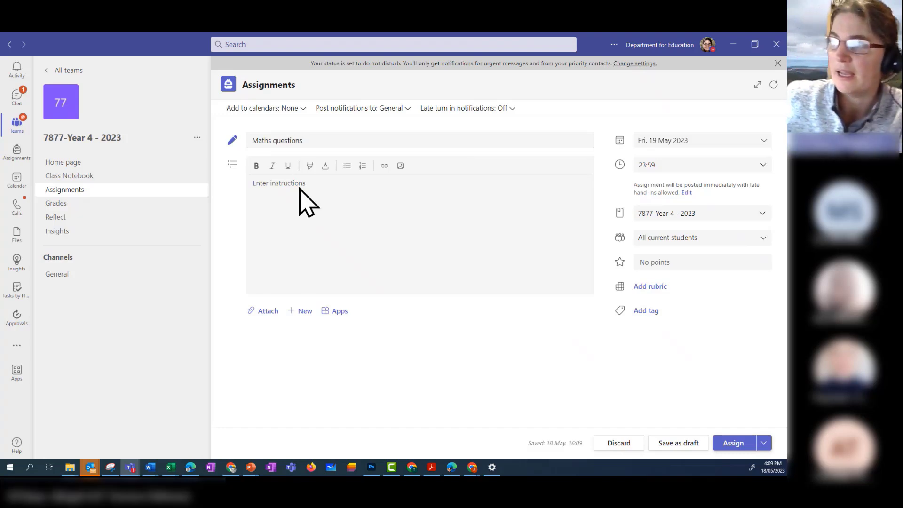
Write the assignment instructions "Please complete the attached questions"
{"action": "left_click", "coordinate": [277, 190]}
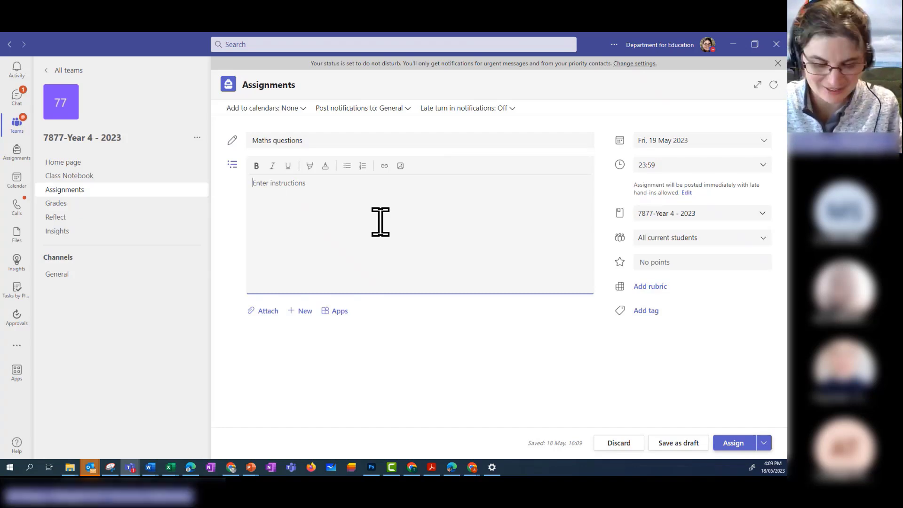
{"action": "type", "text": "e complete th"}
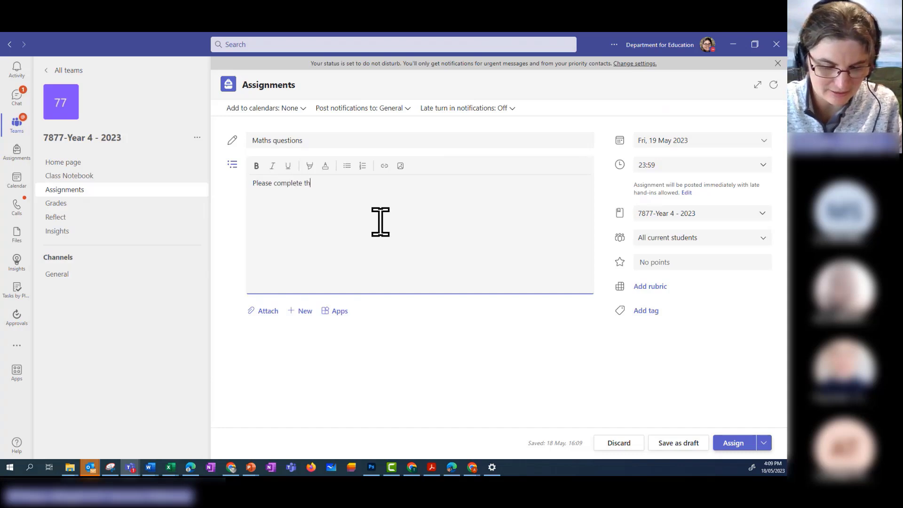
{"action": "type", "text": "questions"}
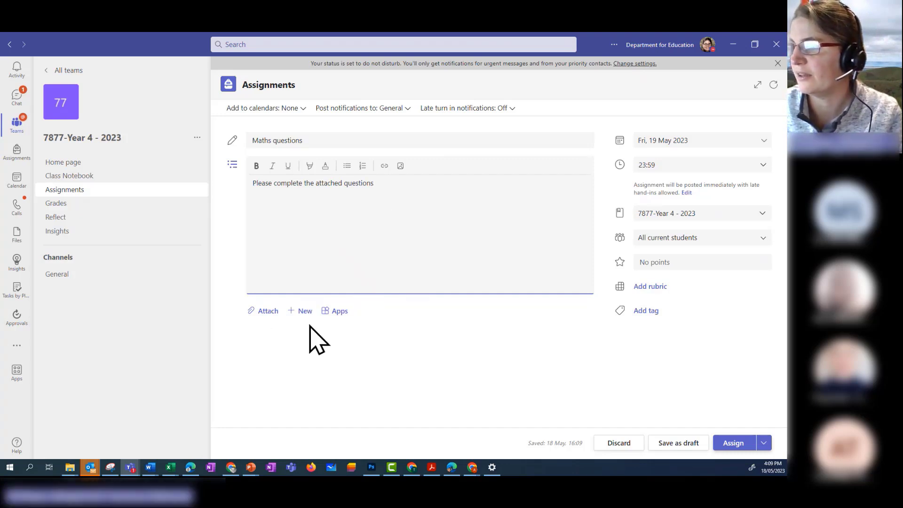
Attach a new Word document named "Maths Assignment" to the assignment
{"action": "left_click", "coordinate": [267, 311]}
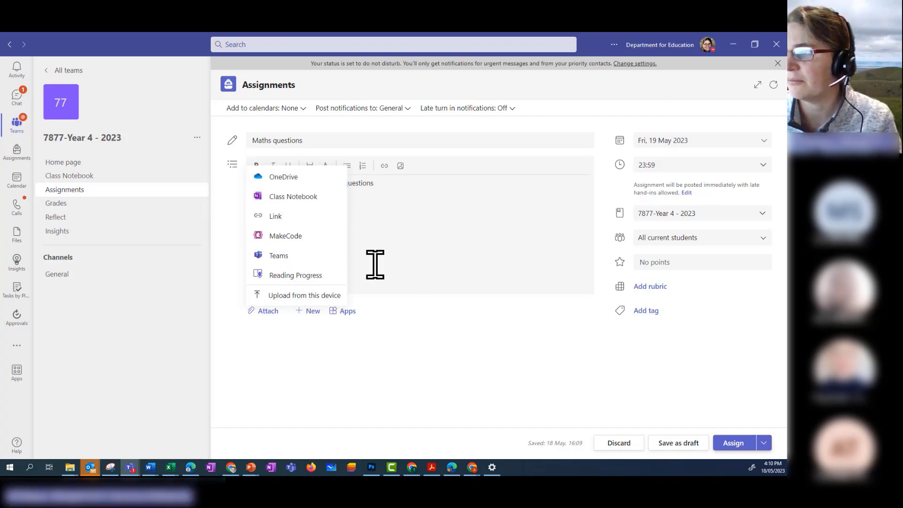
{"action": "left_click", "coordinate": [342, 351]}
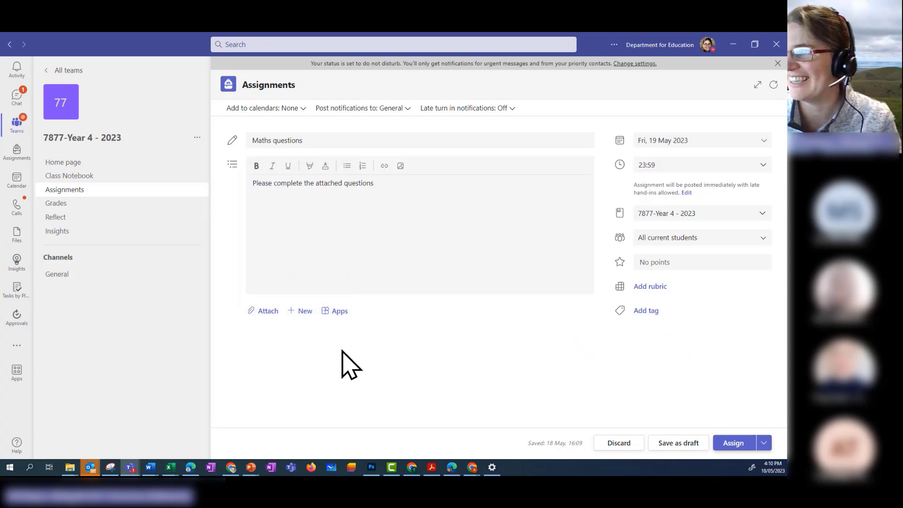
{"action": "left_click", "coordinate": [301, 312]}
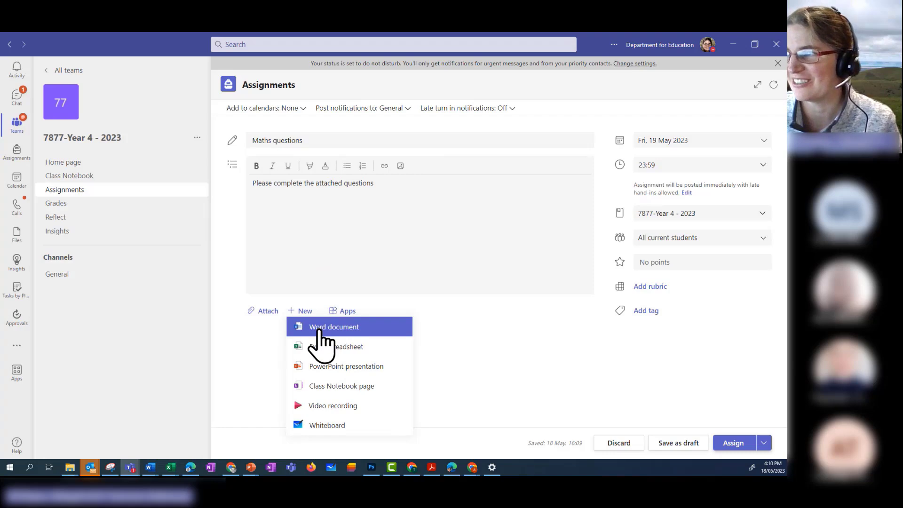
{"action": "left_click", "coordinate": [320, 329]}
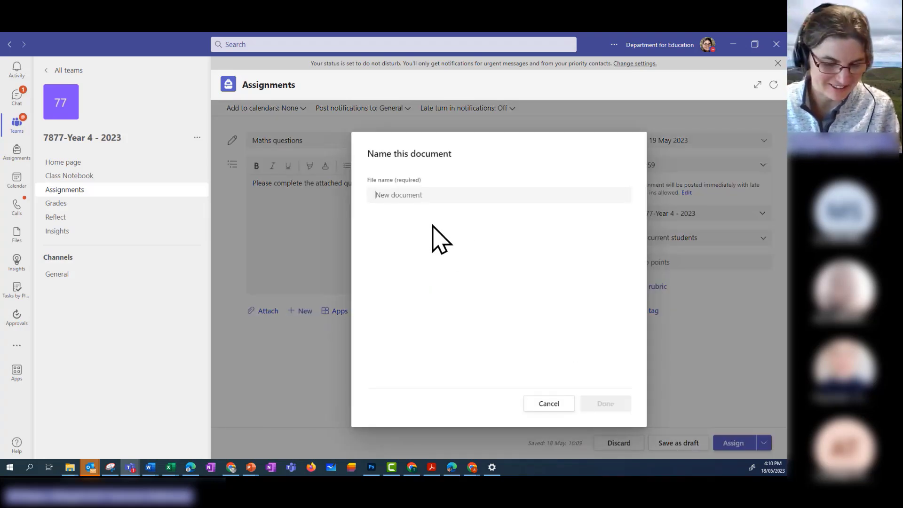
{"action": "type", "text": "Ma"}
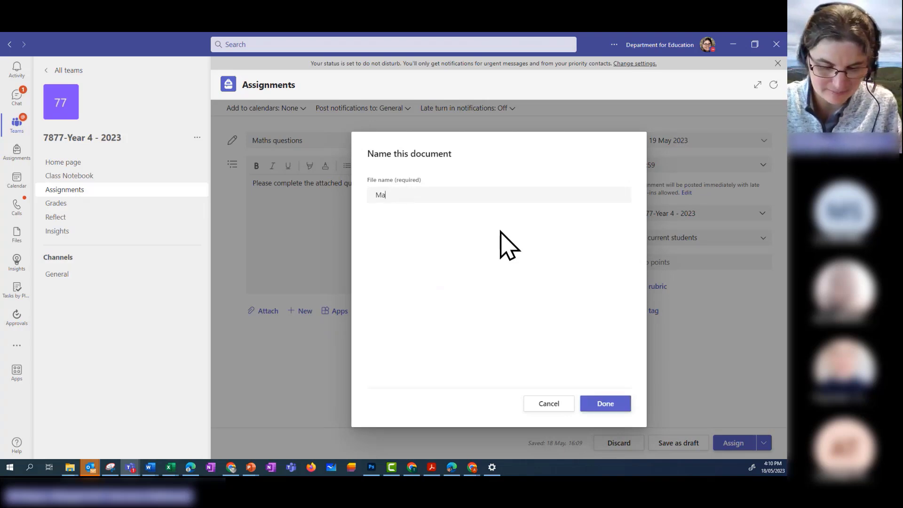
{"action": "type", "text": "ths Assignment"}
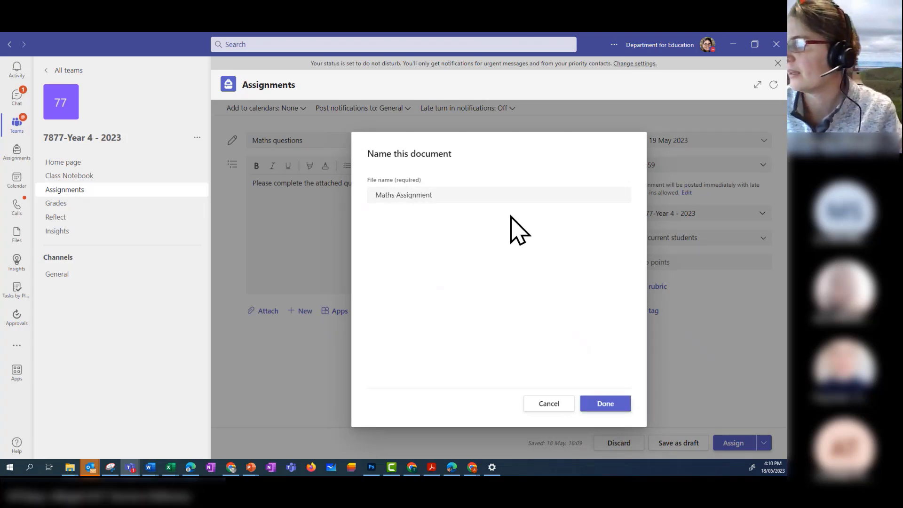
{"action": "left_click", "coordinate": [606, 405]}
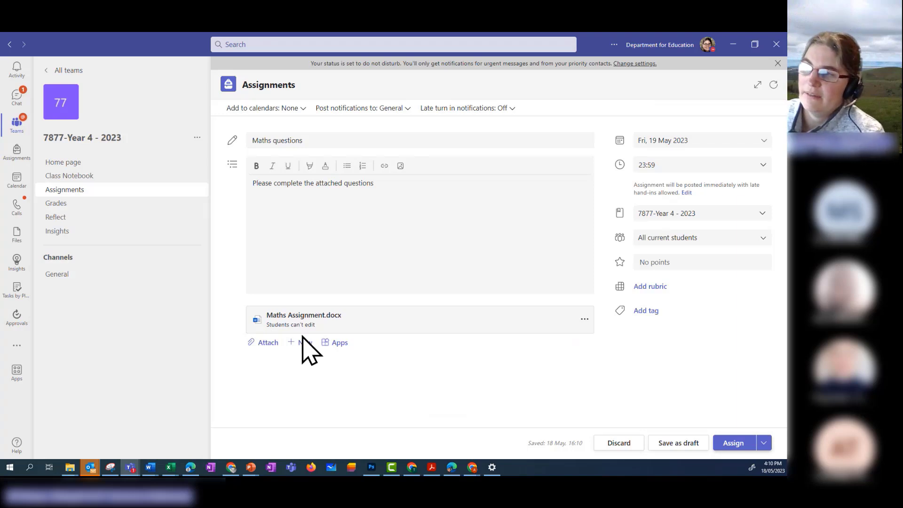
View the attached Maths Assignment document, and reopen the Maths questions assignment from the drafts
{"action": "left_click", "coordinate": [288, 324]}
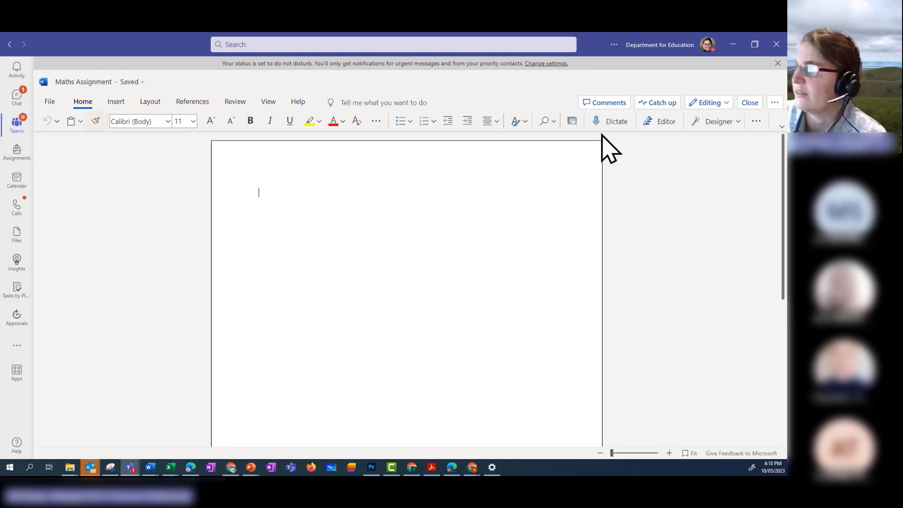
{"action": "left_click", "coordinate": [9, 44]}
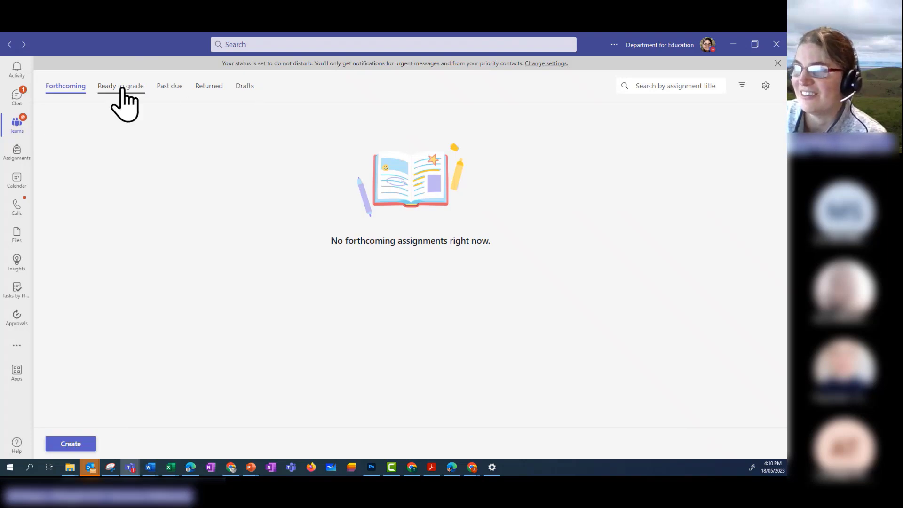
{"action": "left_click", "coordinate": [240, 90]}
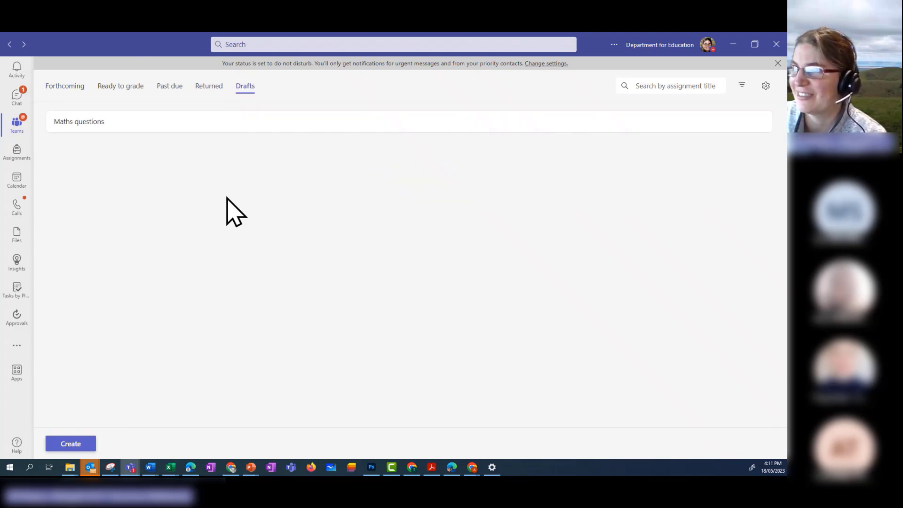
{"action": "left_click", "coordinate": [83, 126]}
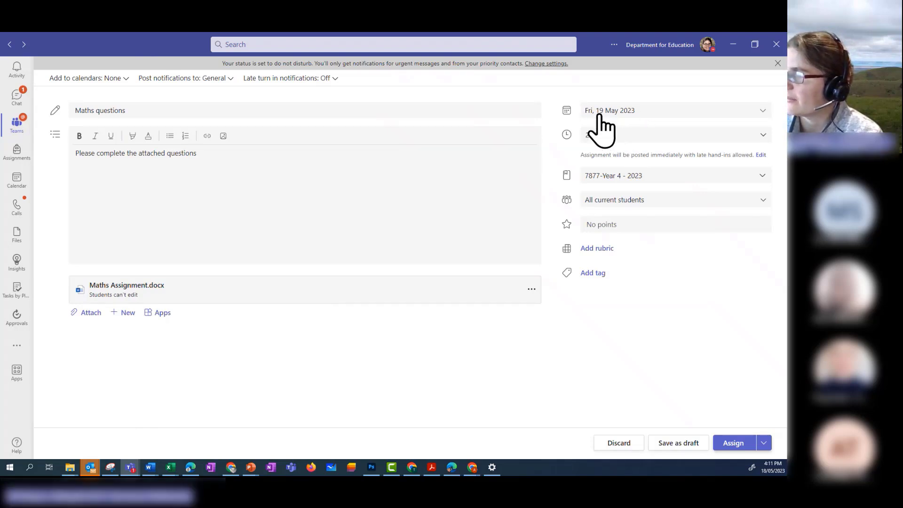
Set the due date to Thu, 25 May 2023 and let students edit their own copy of Maths Assignment.docx
{"action": "left_click", "coordinate": [762, 111]}
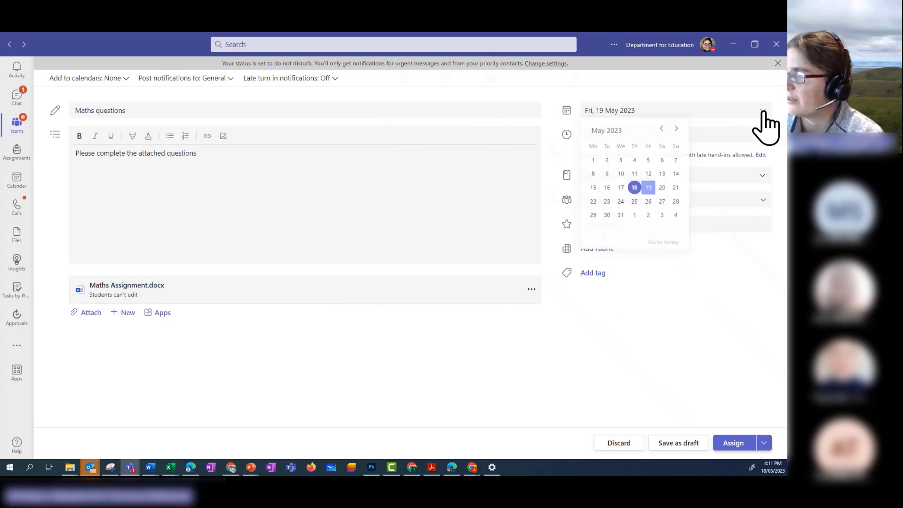
{"action": "left_click", "coordinate": [648, 192]}
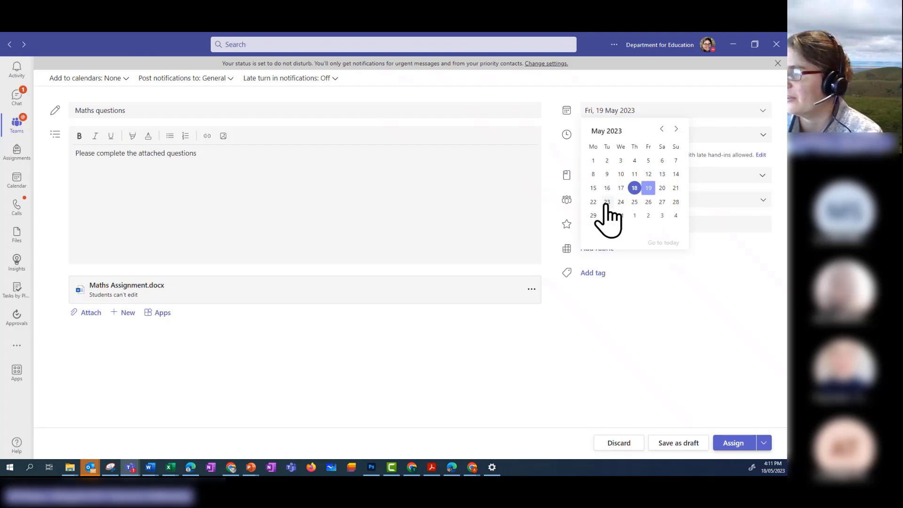
{"action": "left_click", "coordinate": [637, 201]}
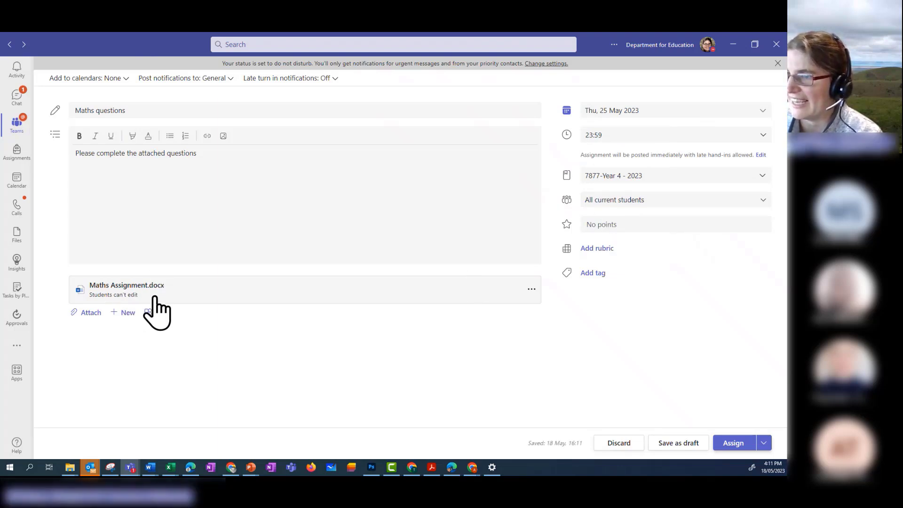
{"action": "left_click", "coordinate": [531, 290]}
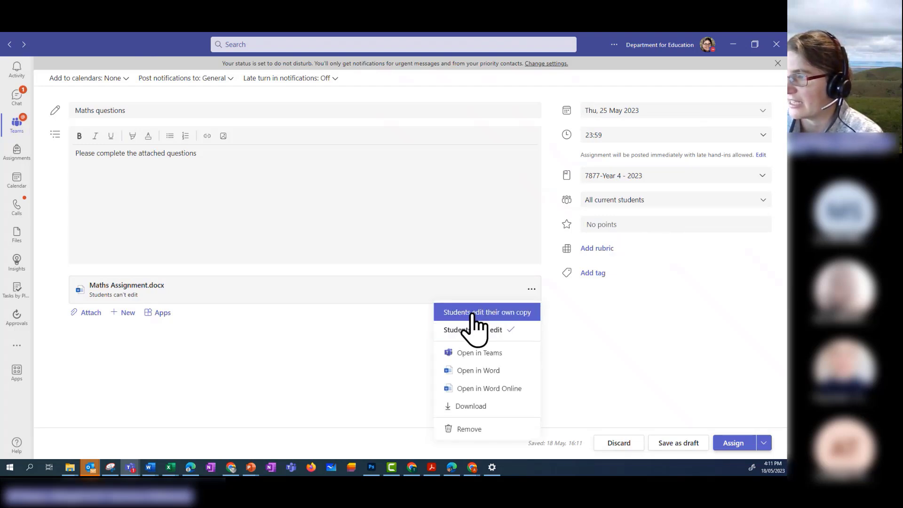
{"action": "left_click", "coordinate": [502, 314]}
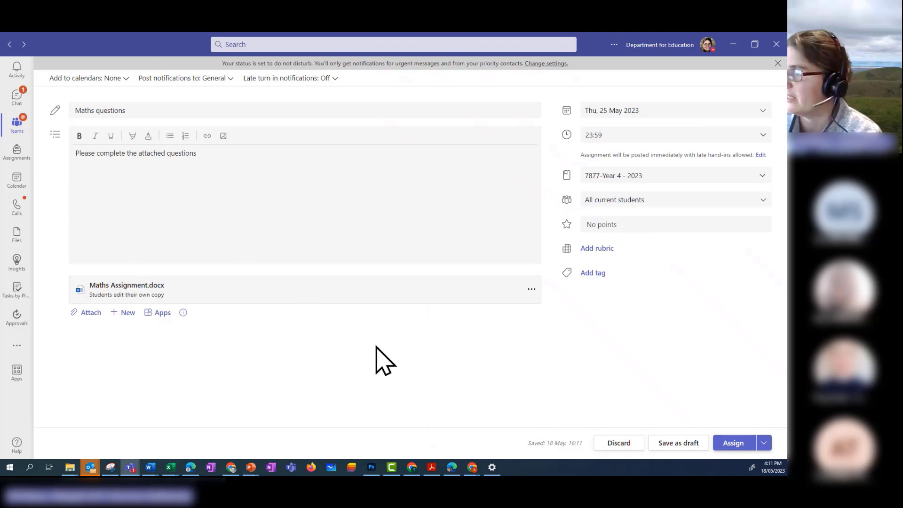
Review which classes and which students the assignment can be given to
{"action": "left_click", "coordinate": [762, 176]}
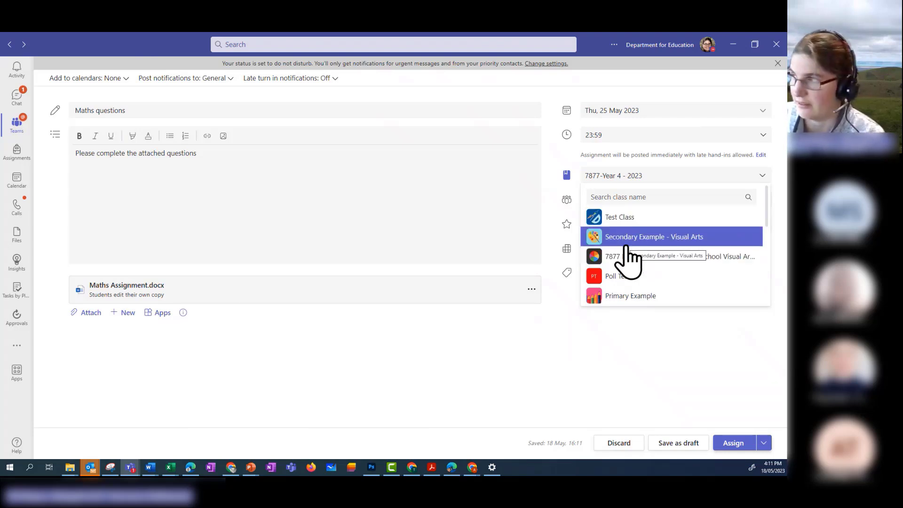
{"action": "left_click", "coordinate": [634, 318]}
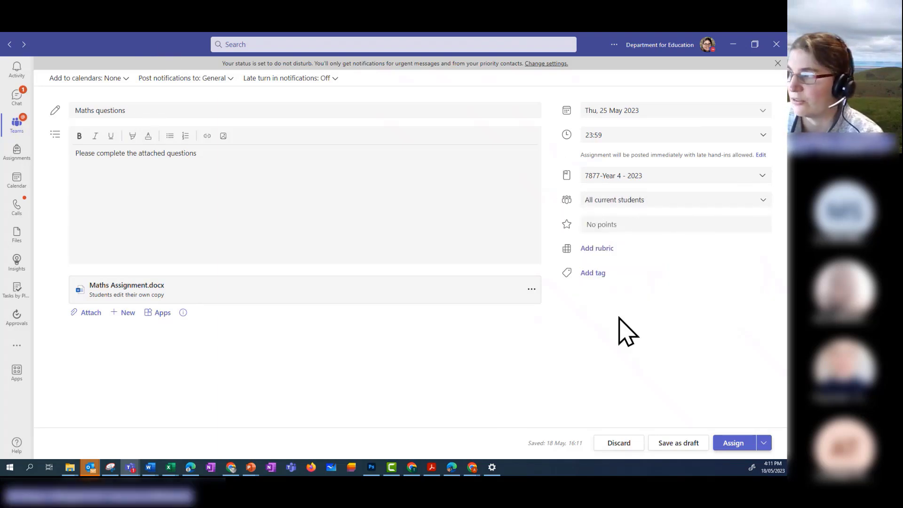
{"action": "left_click", "coordinate": [762, 202]}
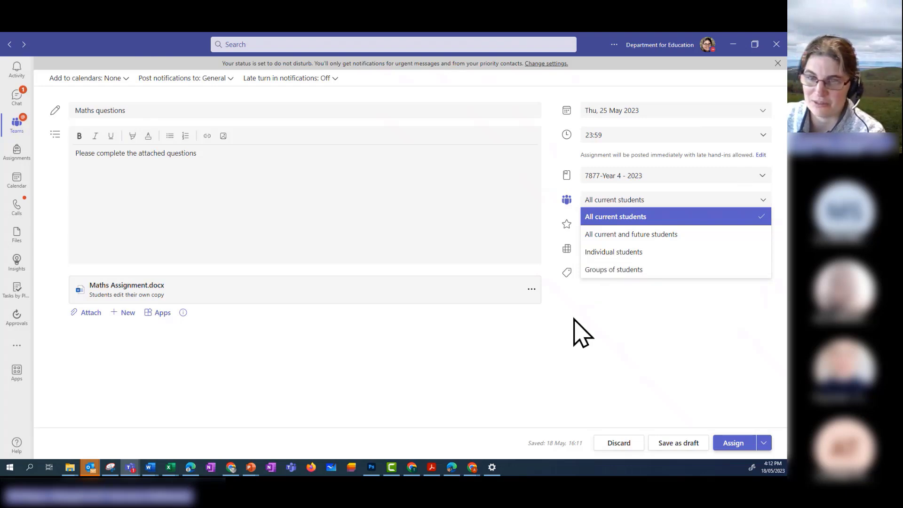
{"action": "left_click", "coordinate": [592, 329]}
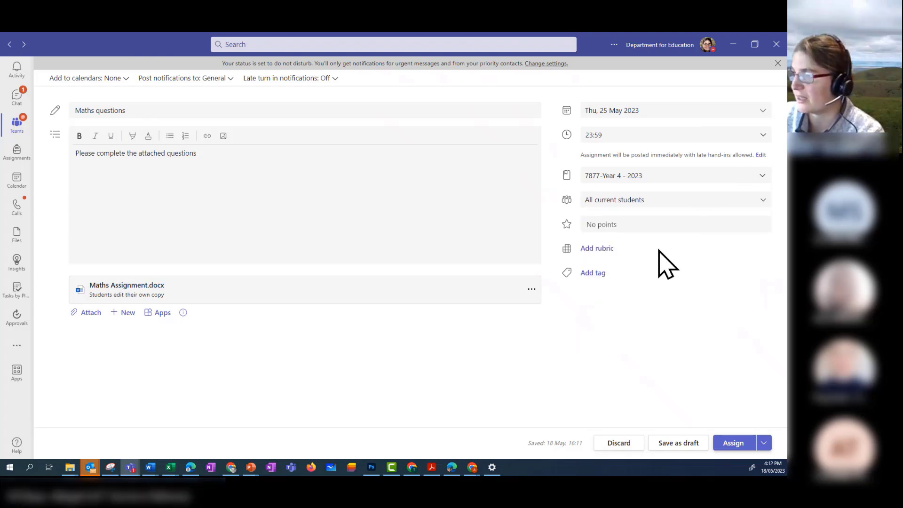
Attach a new rubric titled "Maths problem solving - example" with only the Excellent, Good and Fair rating columns
{"action": "left_click", "coordinate": [597, 248]}
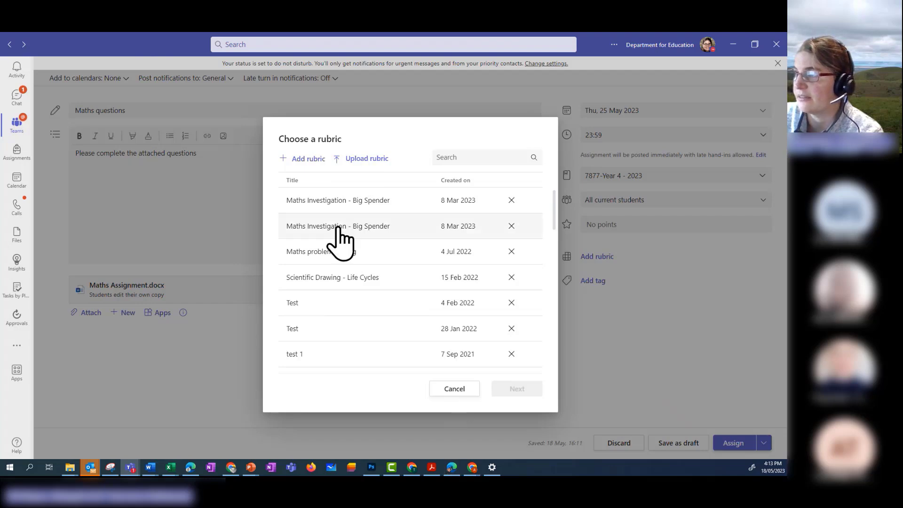
{"action": "left_click", "coordinate": [308, 160]}
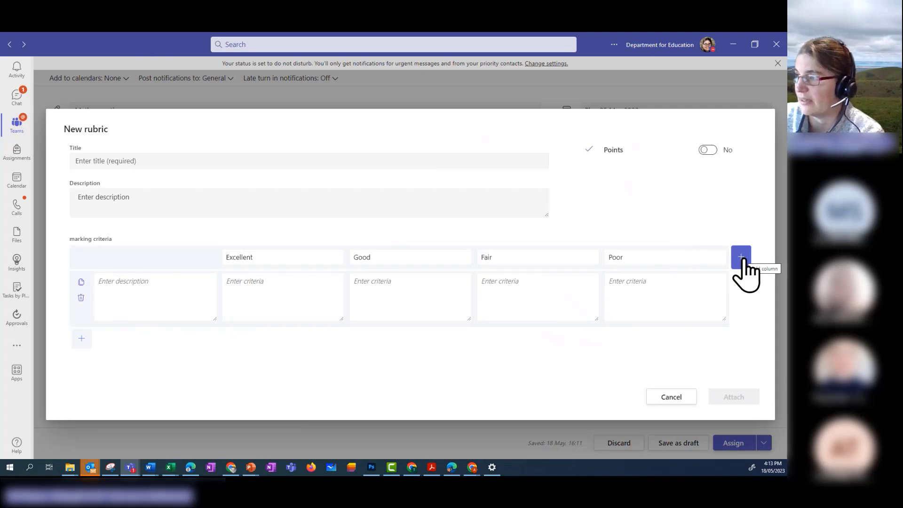
{"action": "mouse_move", "coordinate": [628, 254]}
{"action": "left_click", "coordinate": [702, 238]}
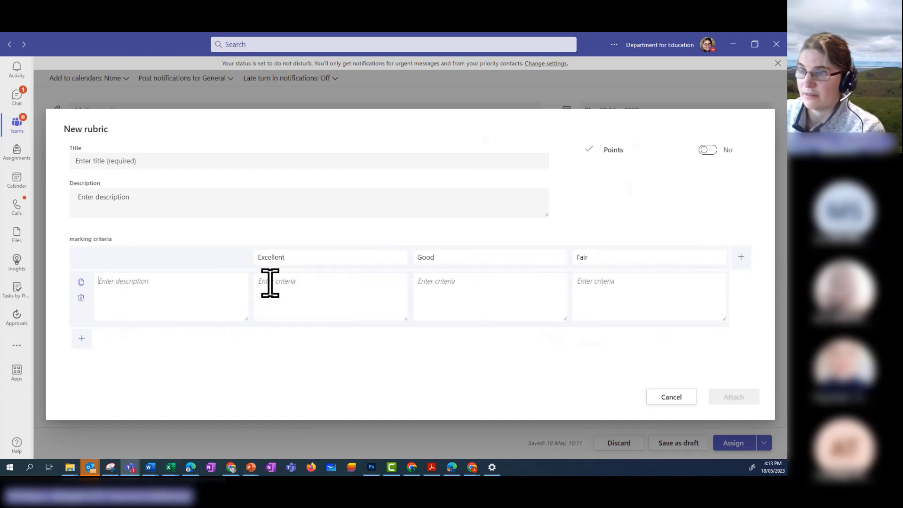
{"action": "left_click", "coordinate": [92, 160]}
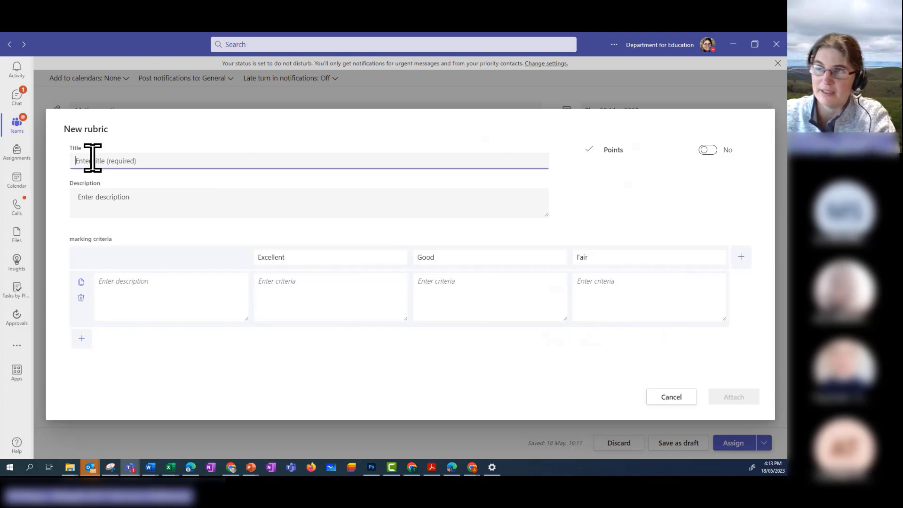
{"action": "type", "text": "Maths problem solving - example"}
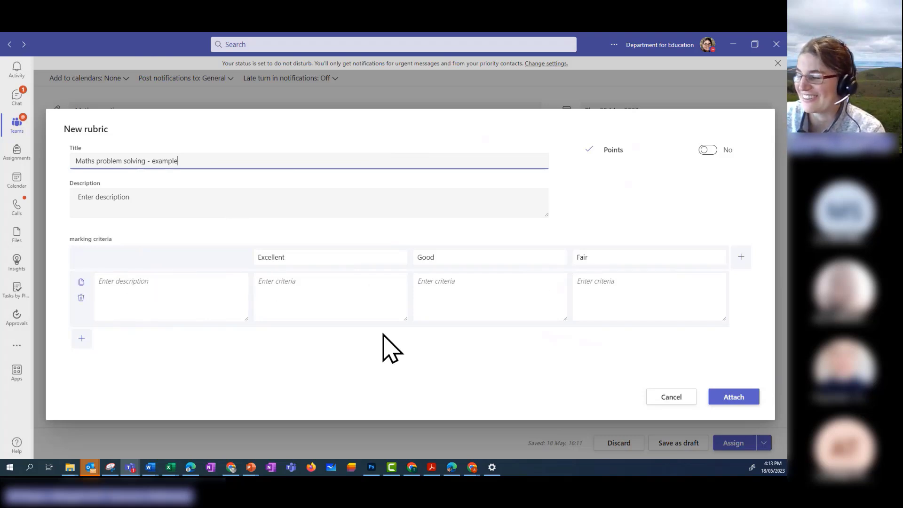
{"action": "left_click", "coordinate": [732, 397]}
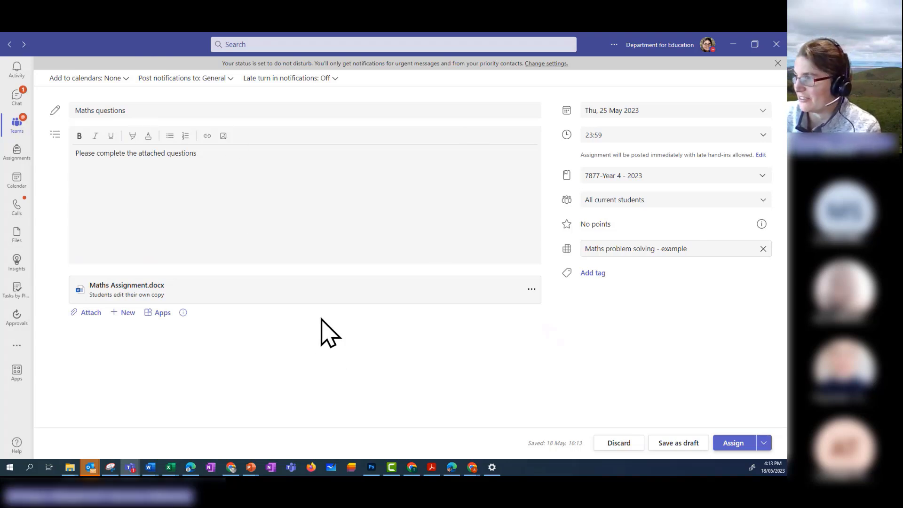
Assign Maths questions to the class immediately, and open it from the forthcoming assignments
{"action": "left_click", "coordinate": [763, 444]}
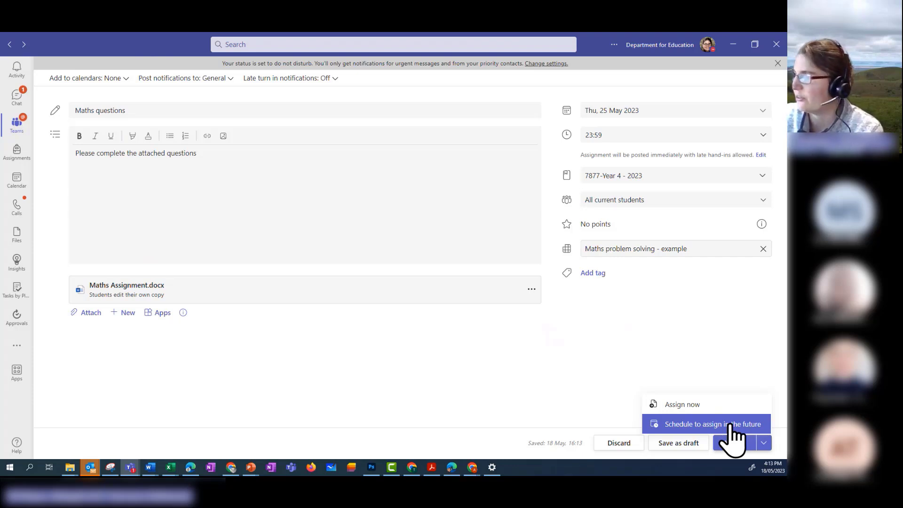
{"action": "left_click", "coordinate": [681, 403]}
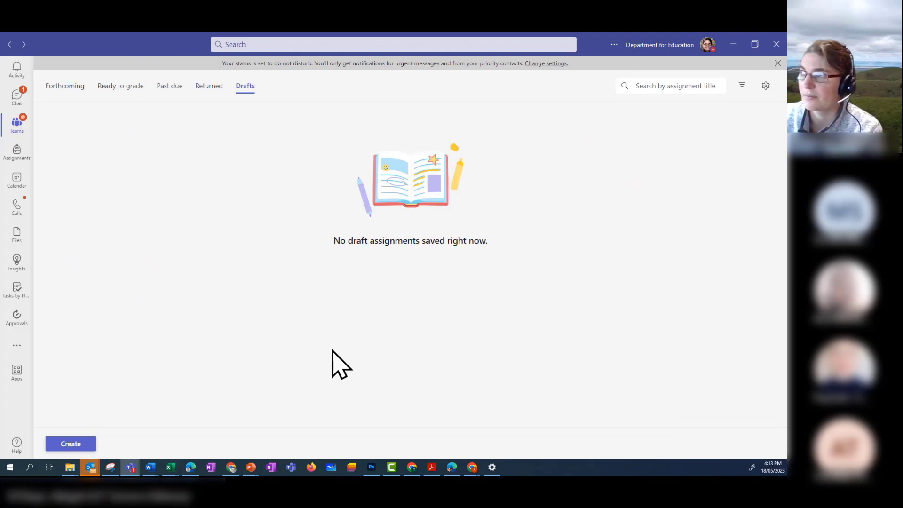
{"action": "left_click", "coordinate": [70, 89]}
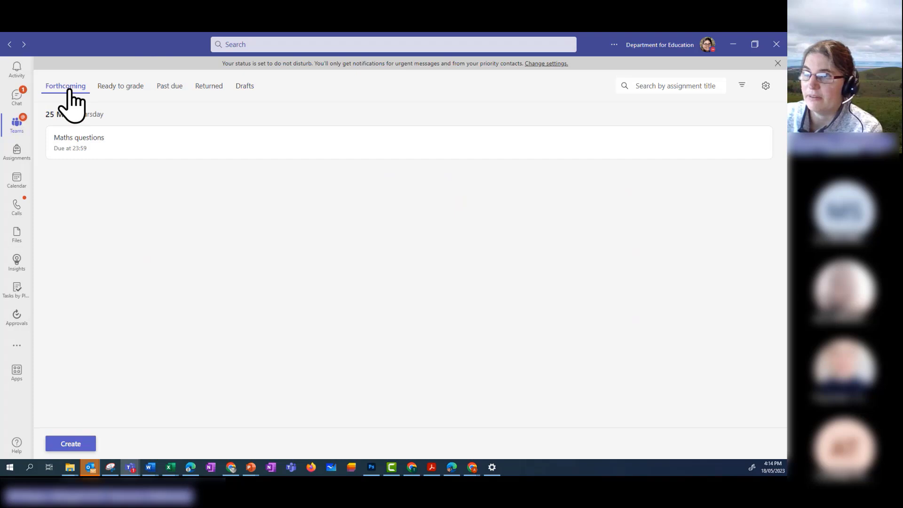
{"action": "left_click", "coordinate": [74, 144]}
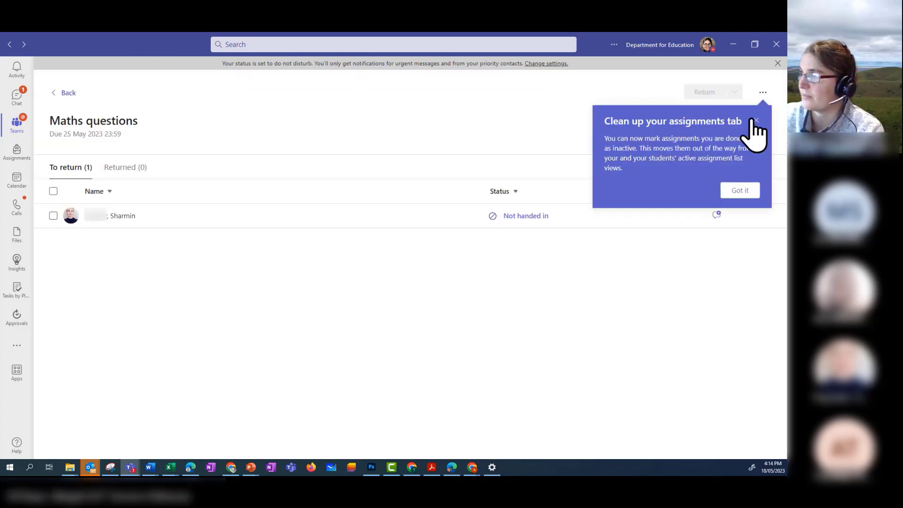
{"action": "left_click", "coordinate": [755, 121]}
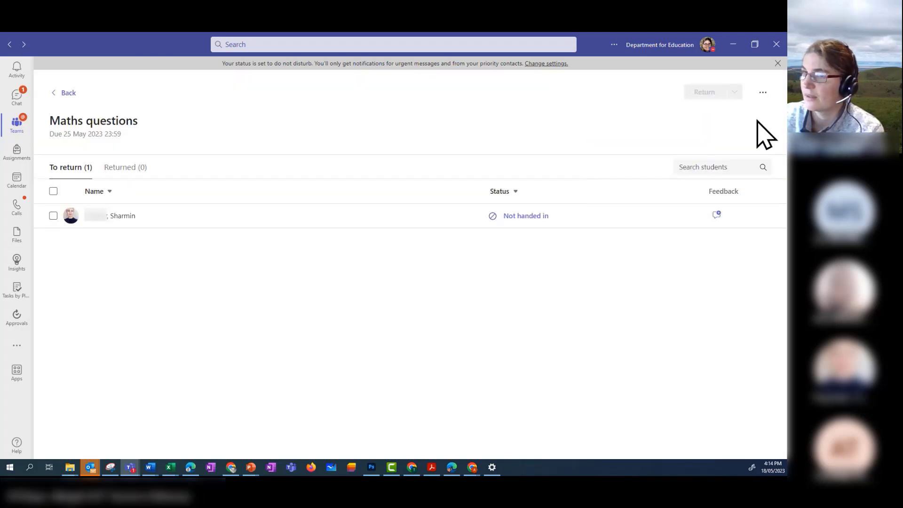
Open the student's work for Maths questions and examine the feedback and return options
{"action": "left_click", "coordinate": [108, 228]}
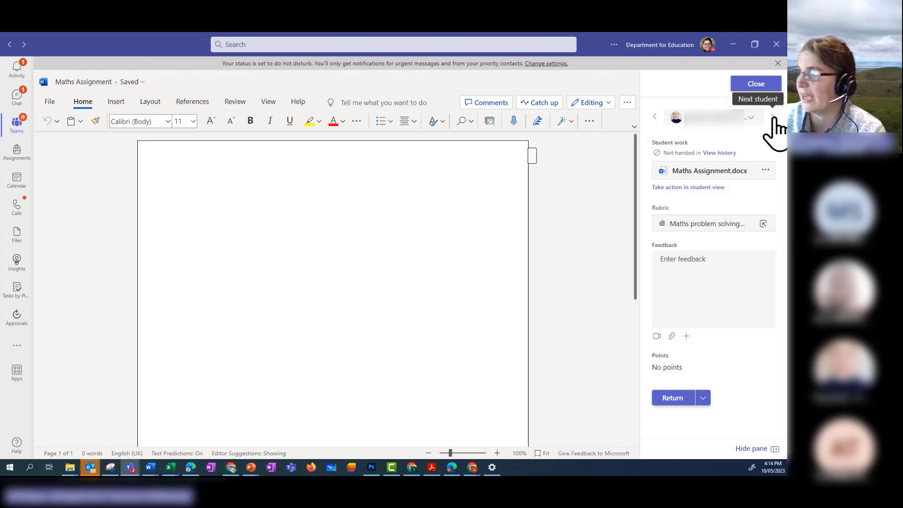
{"action": "left_click", "coordinate": [773, 117]}
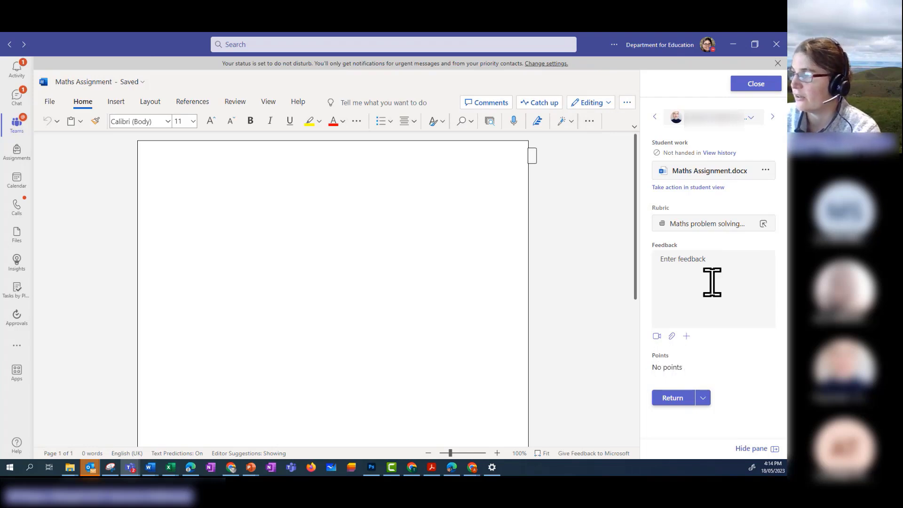
{"action": "left_click", "coordinate": [684, 268]}
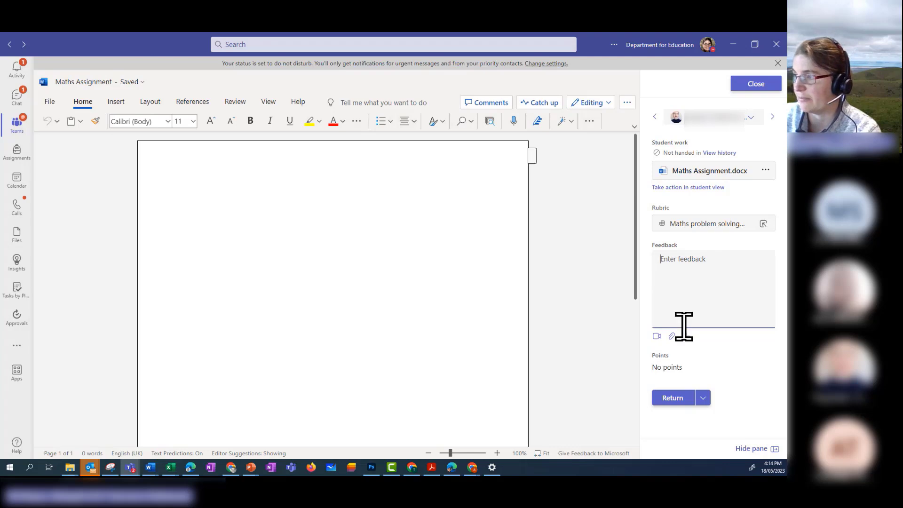
{"action": "left_click", "coordinate": [703, 399]}
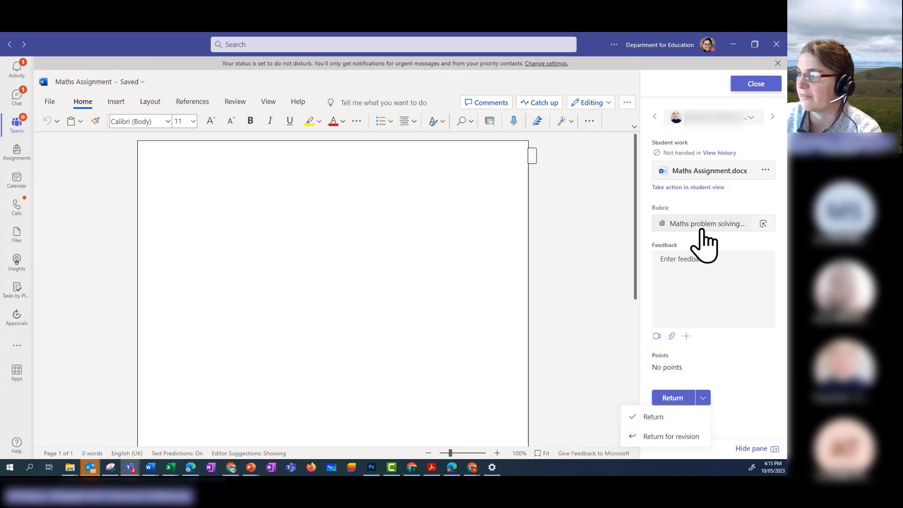
Rate Grading Criteria 1 as Excellent in the maths problem solving rubric and return the student's work
{"action": "left_click", "coordinate": [687, 225]}
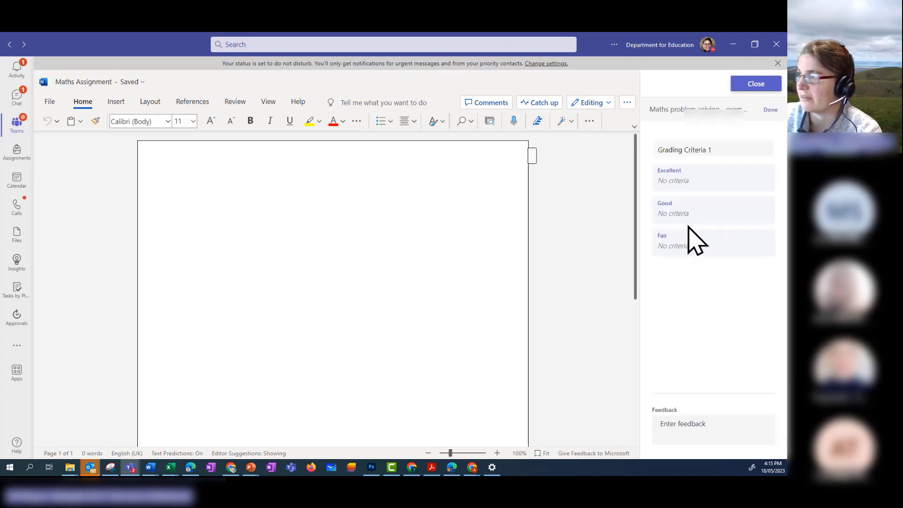
{"action": "left_click", "coordinate": [662, 187]}
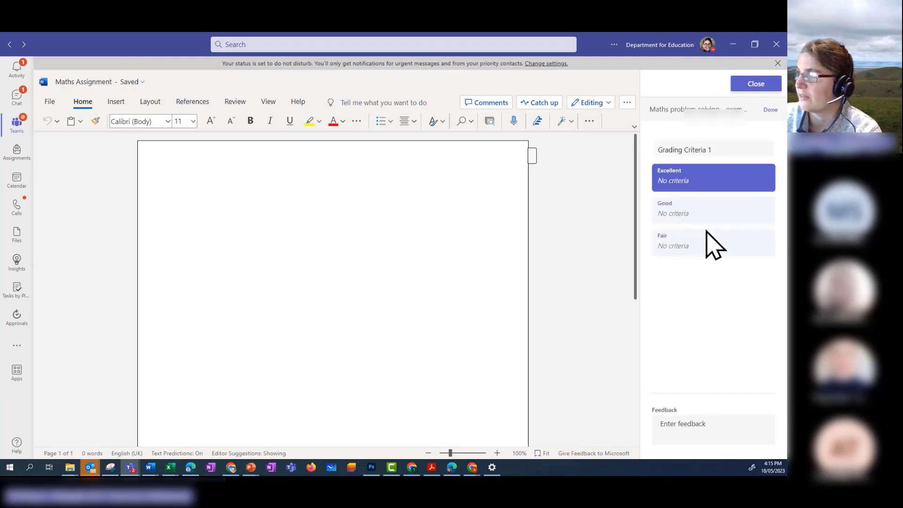
{"action": "left_click", "coordinate": [770, 110]}
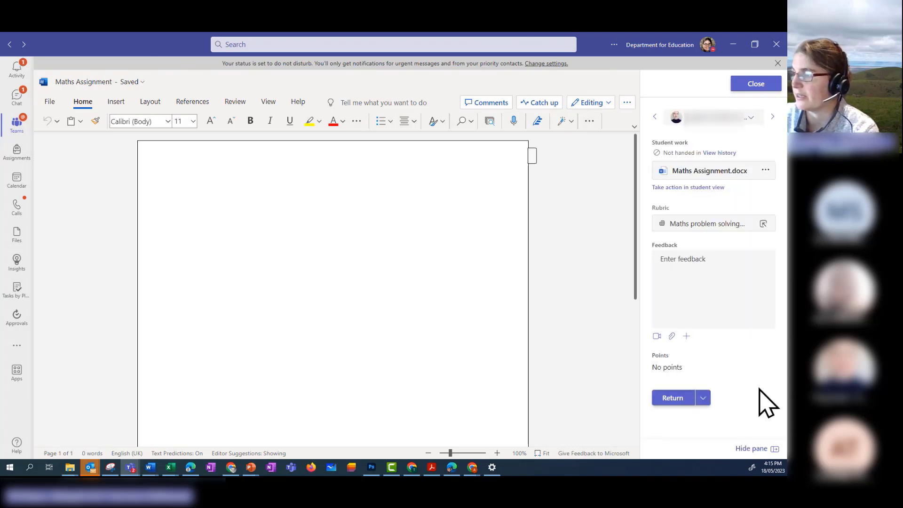
{"action": "left_click", "coordinate": [672, 397]}
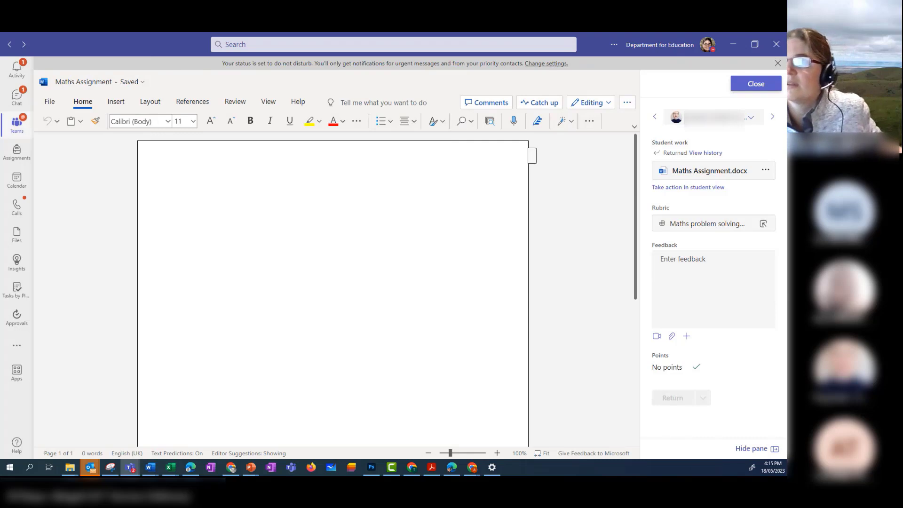
Review the returned student work for Maths questions among the class's returned assignments
{"action": "left_click", "coordinate": [20, 97]}
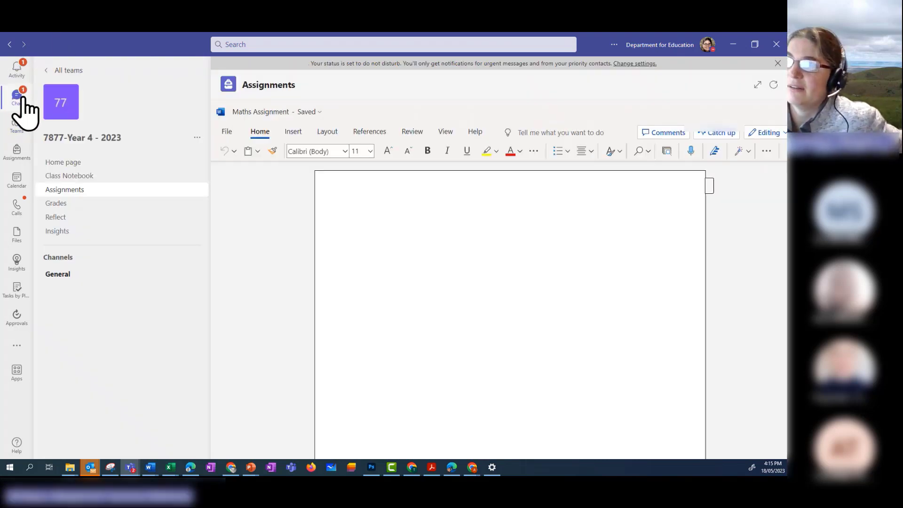
{"action": "left_click", "coordinate": [60, 190]}
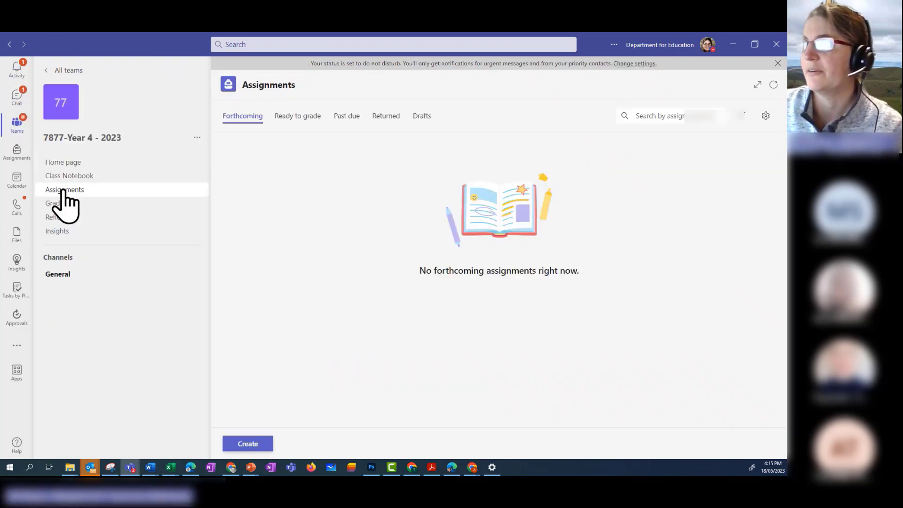
{"action": "left_click", "coordinate": [387, 119]}
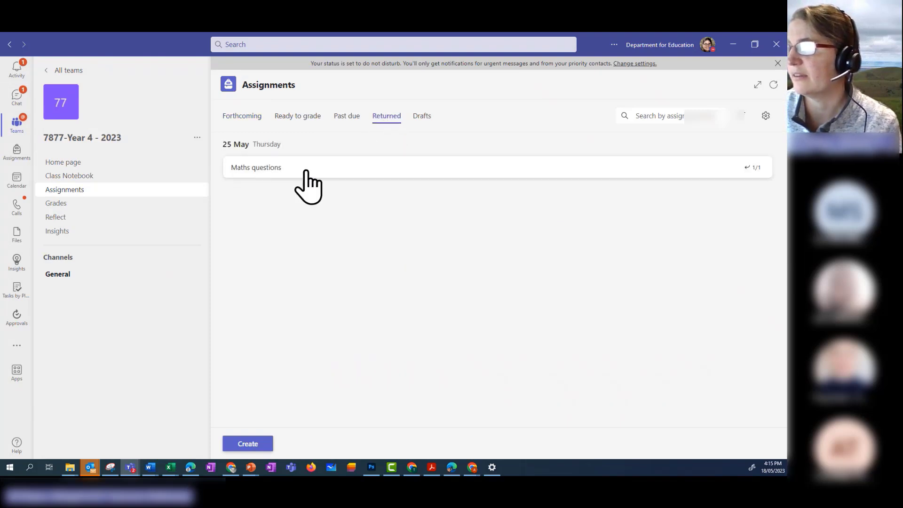
{"action": "left_click", "coordinate": [250, 171]}
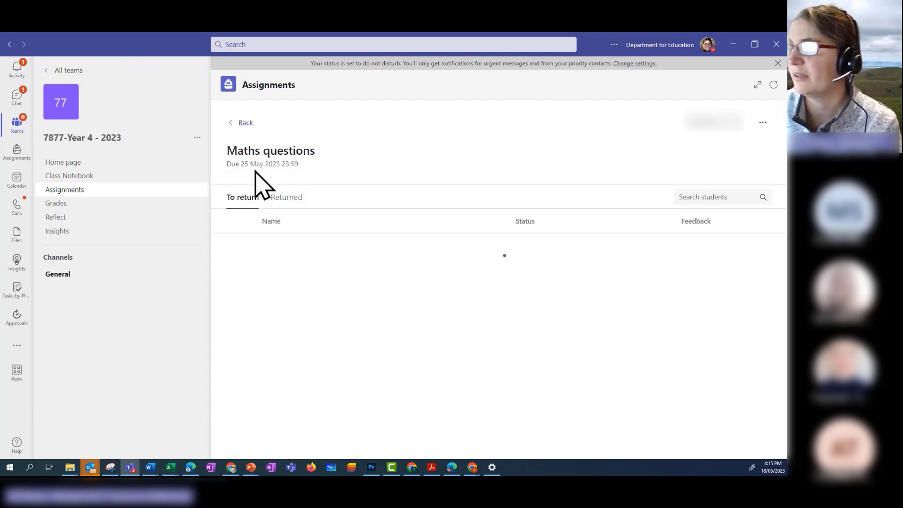
{"action": "left_click", "coordinate": [303, 200]}
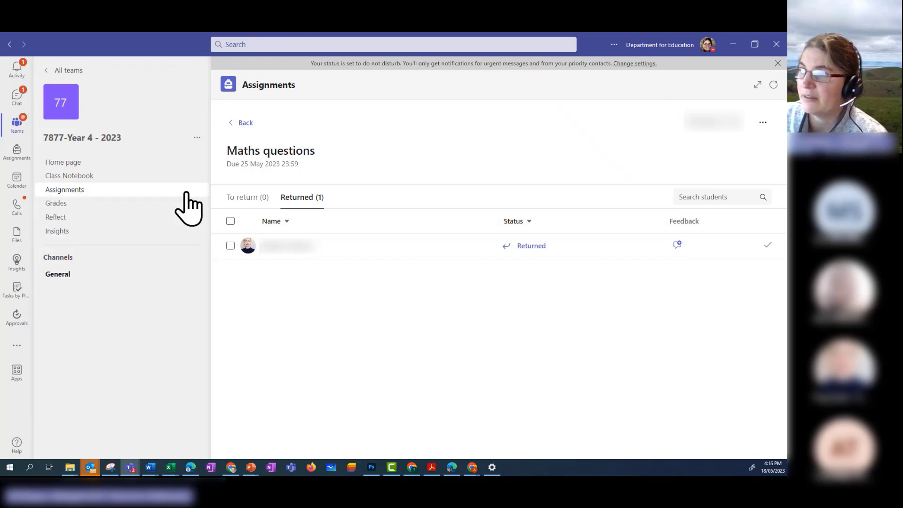
{"action": "left_click", "coordinate": [238, 123]}
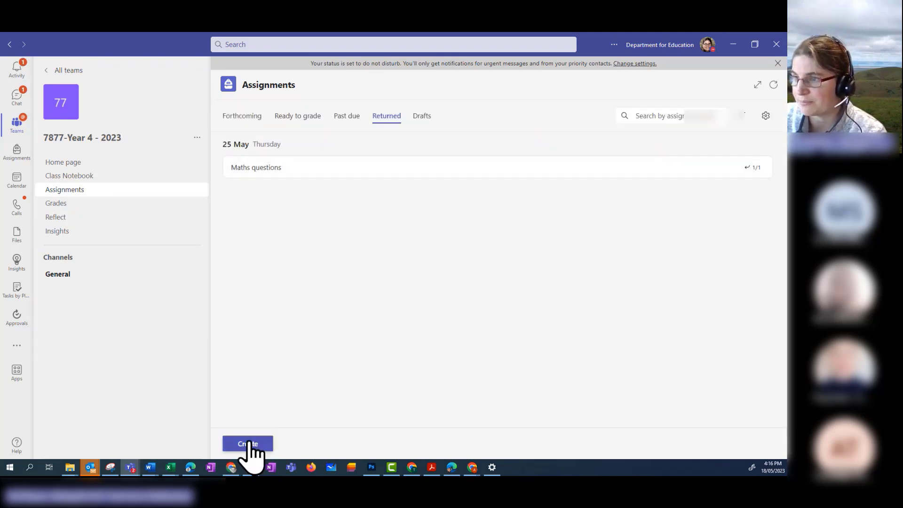
Create a new assignment for the class titled "Reading test"
{"action": "left_click", "coordinate": [248, 444]}
{"action": "left_click", "coordinate": [248, 392]}
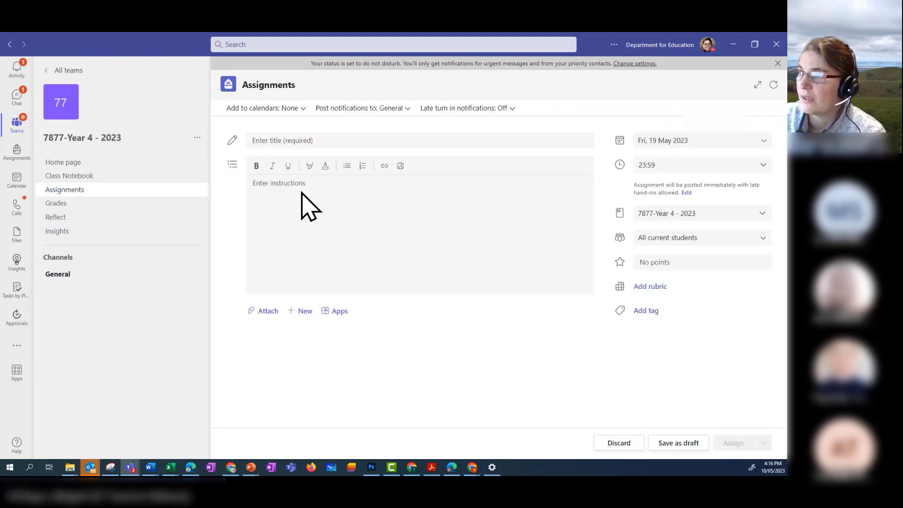
{"action": "left_click", "coordinate": [276, 141]}
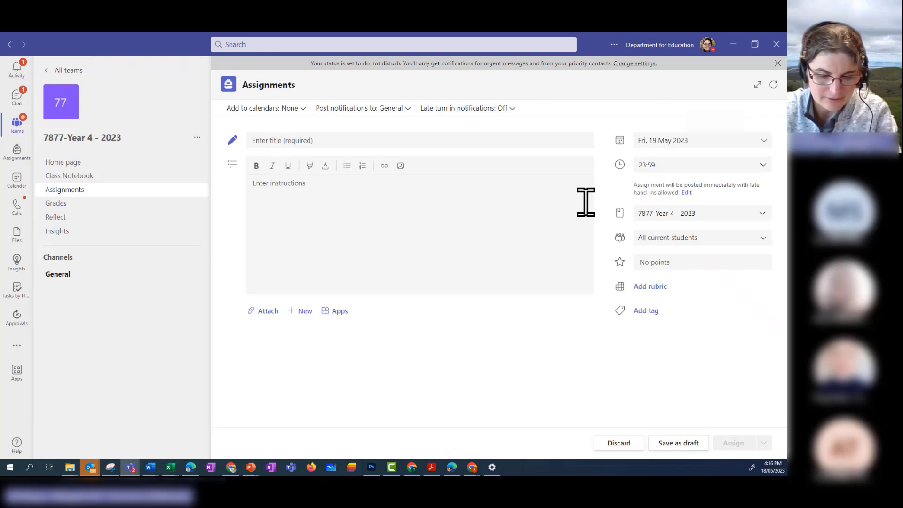
{"action": "type", "text": "Reading test"}
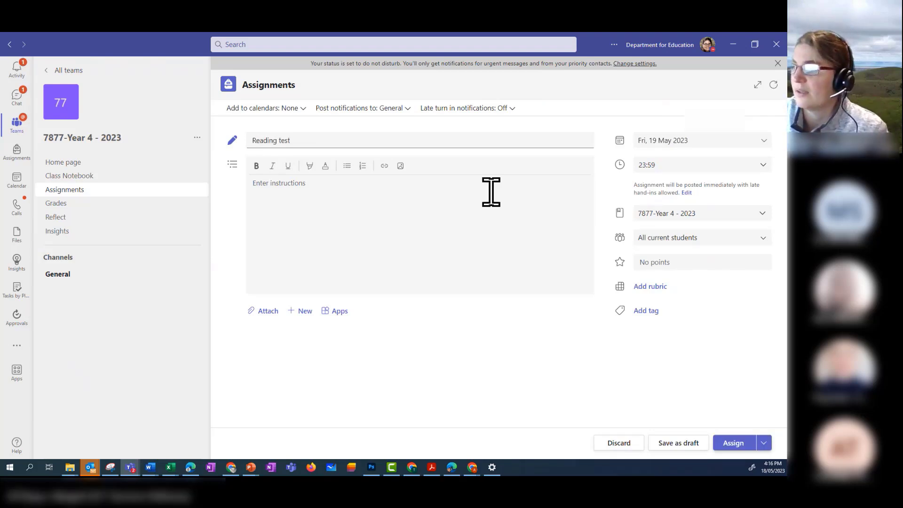
{"action": "left_click", "coordinate": [437, 259]}
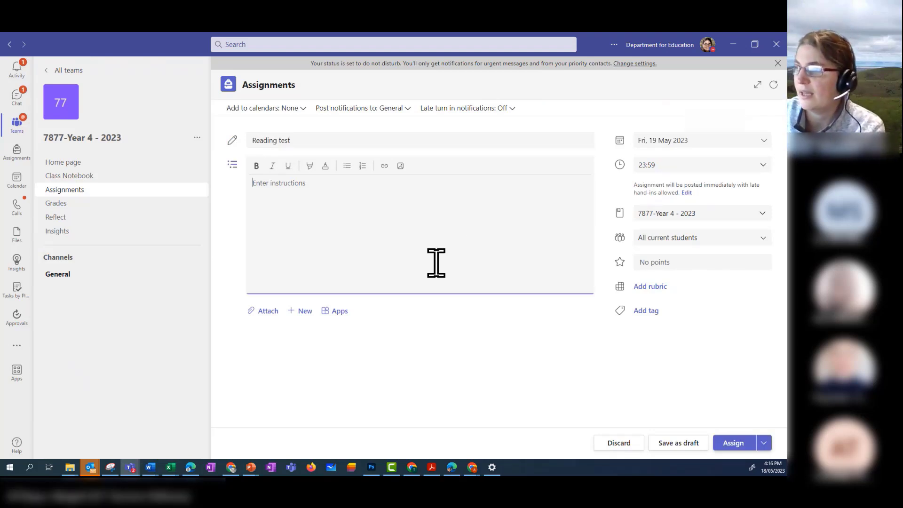
Attach a Reading Progress activity using the grade 4 sample passage "Weather - The Water Cycle"
{"action": "left_click", "coordinate": [260, 312]}
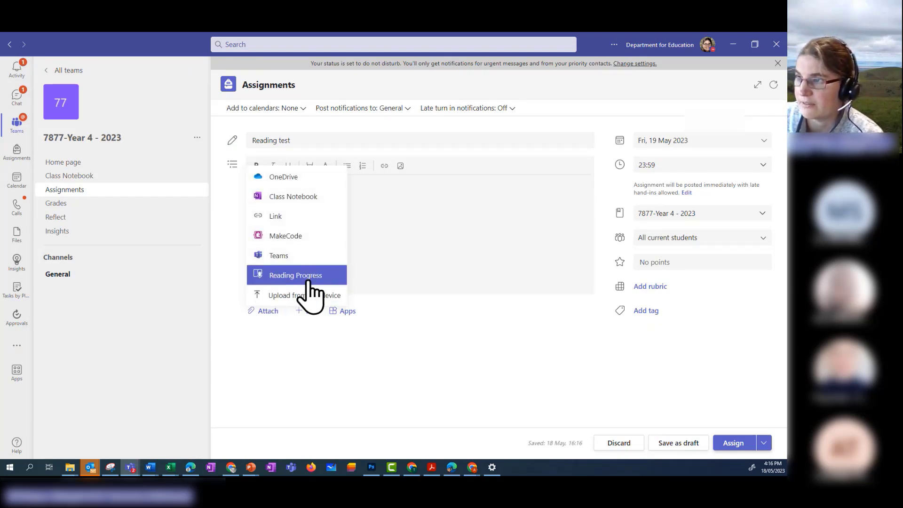
{"action": "left_click", "coordinate": [291, 278]}
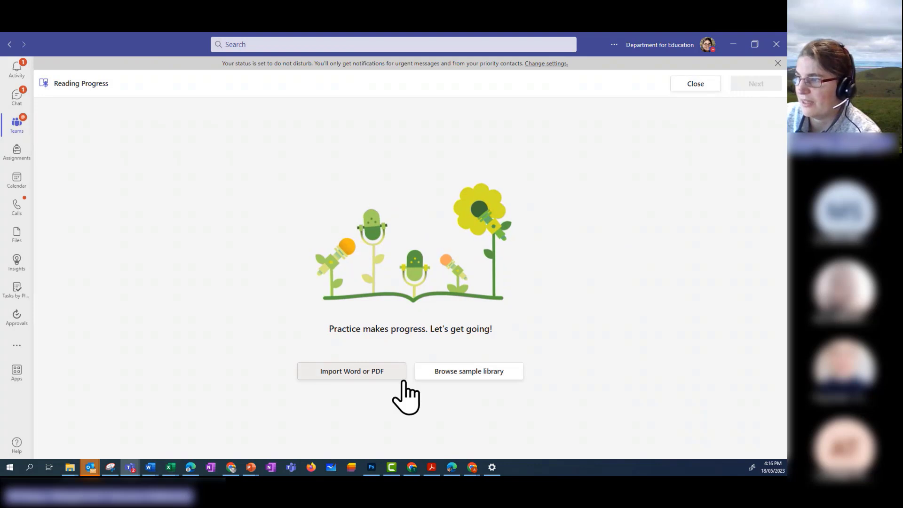
{"action": "left_click", "coordinate": [464, 370]}
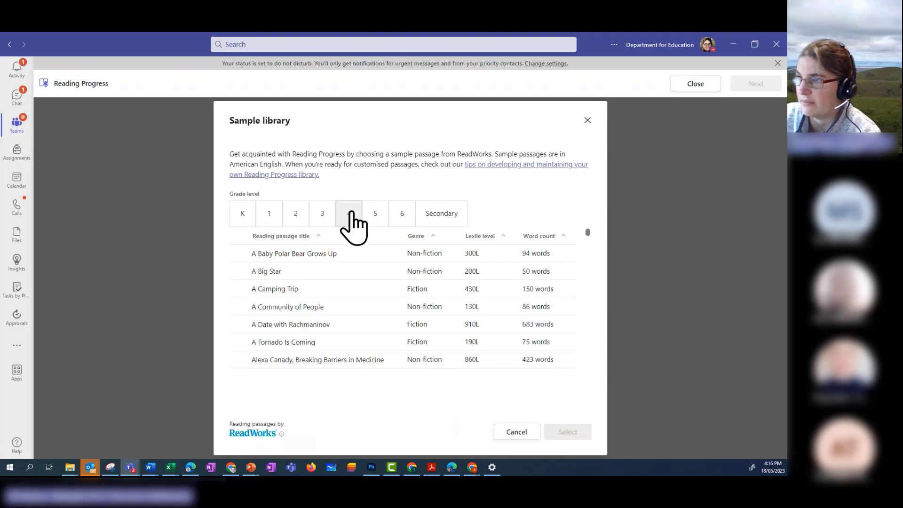
{"action": "left_click", "coordinate": [350, 214]}
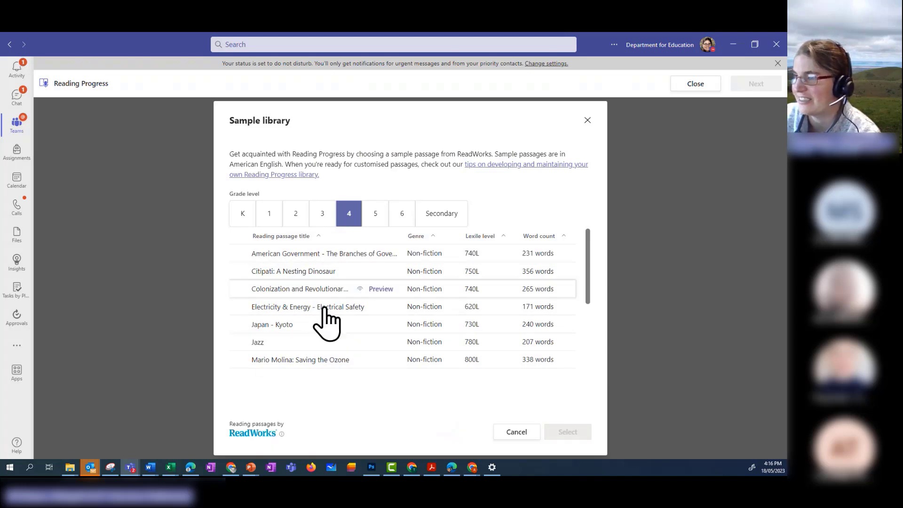
{"action": "scroll", "coordinate": [292, 326], "scroll_direction": "down", "scroll_amount": 2}
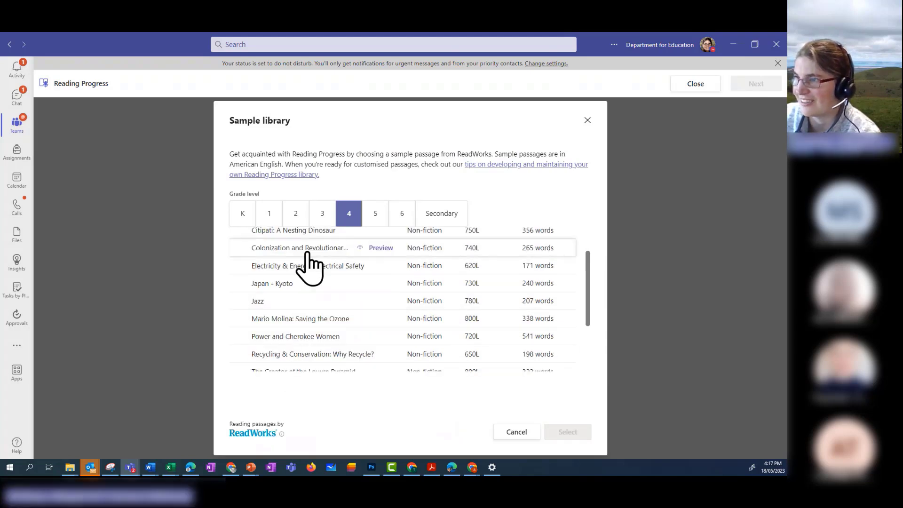
{"action": "scroll", "coordinate": [299, 339], "scroll_direction": "down", "scroll_amount": 2}
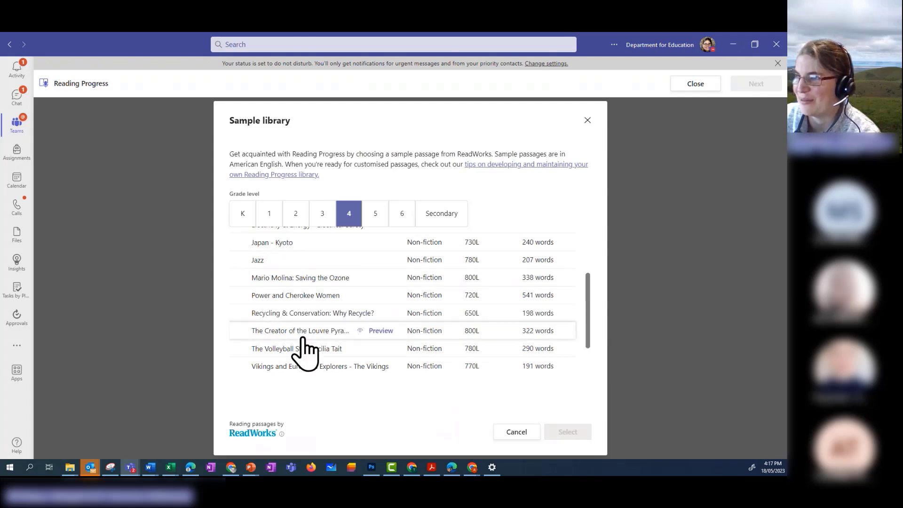
{"action": "scroll", "coordinate": [299, 339], "scroll_direction": "down", "scroll_amount": 2}
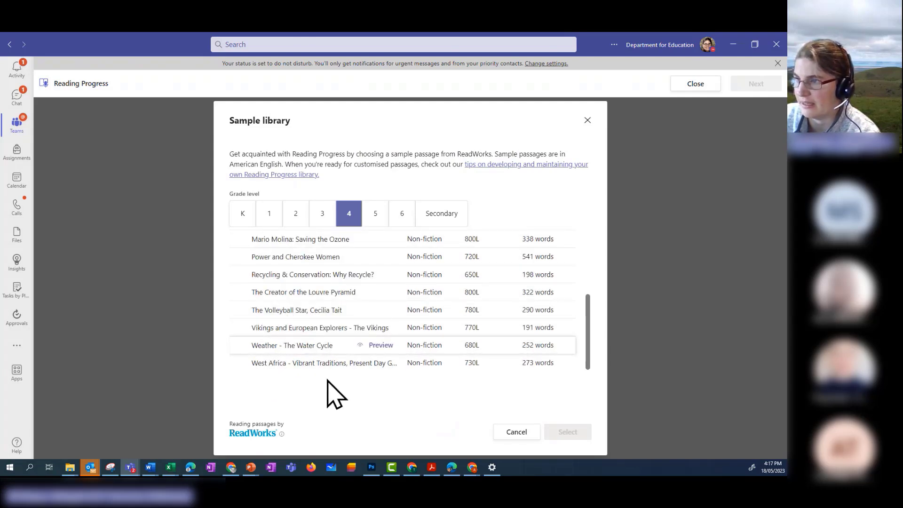
{"action": "left_click", "coordinate": [282, 350]}
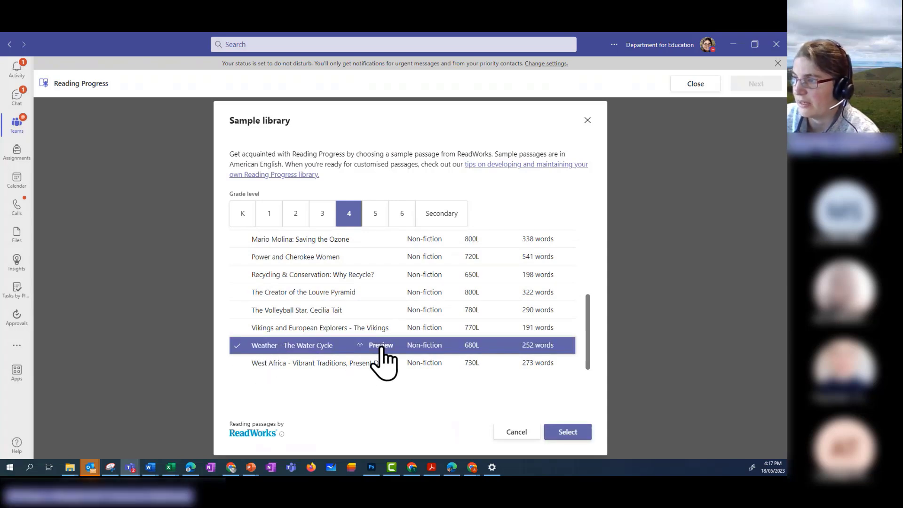
{"action": "left_click", "coordinate": [570, 434]}
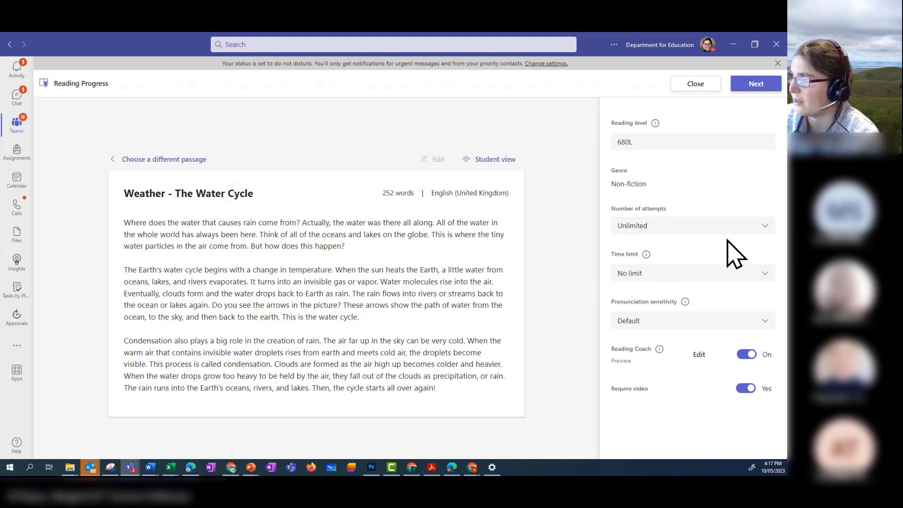
Set the reading passage to 1 attempt, a 5 minutes time limit and Less sensitive pronunciation, and add it to the assignment
{"action": "left_click", "coordinate": [762, 226]}
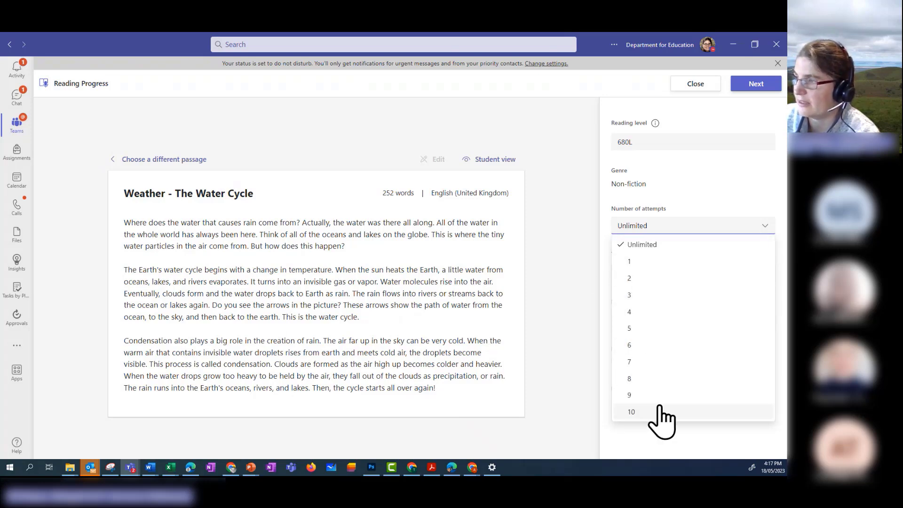
{"action": "left_click", "coordinate": [629, 262]}
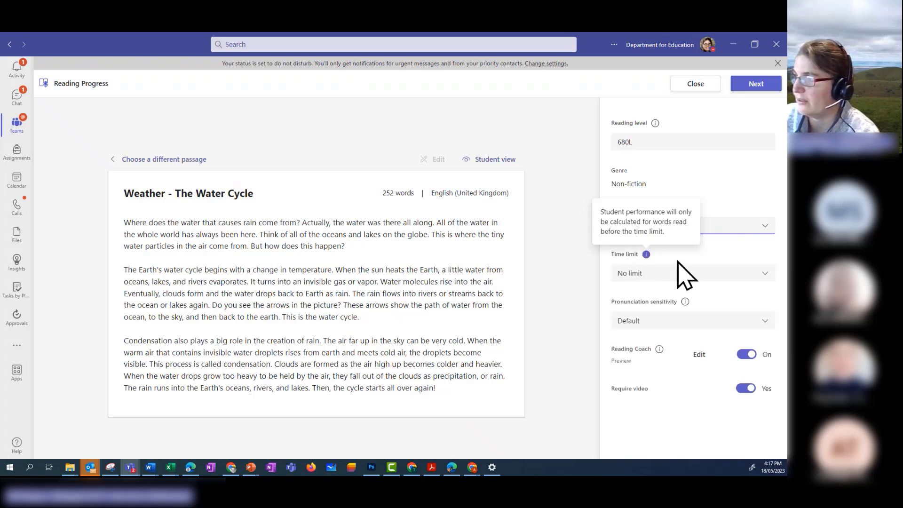
{"action": "left_click", "coordinate": [630, 276]}
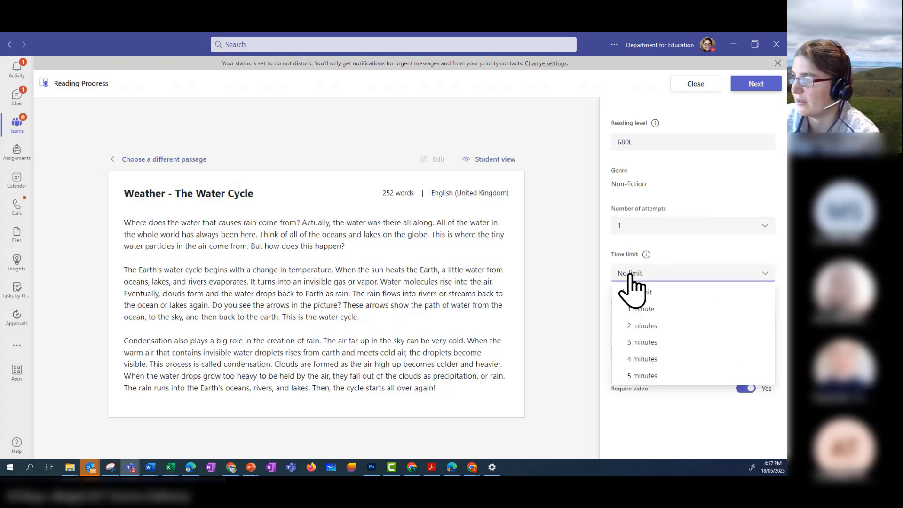
{"action": "left_click", "coordinate": [650, 374]}
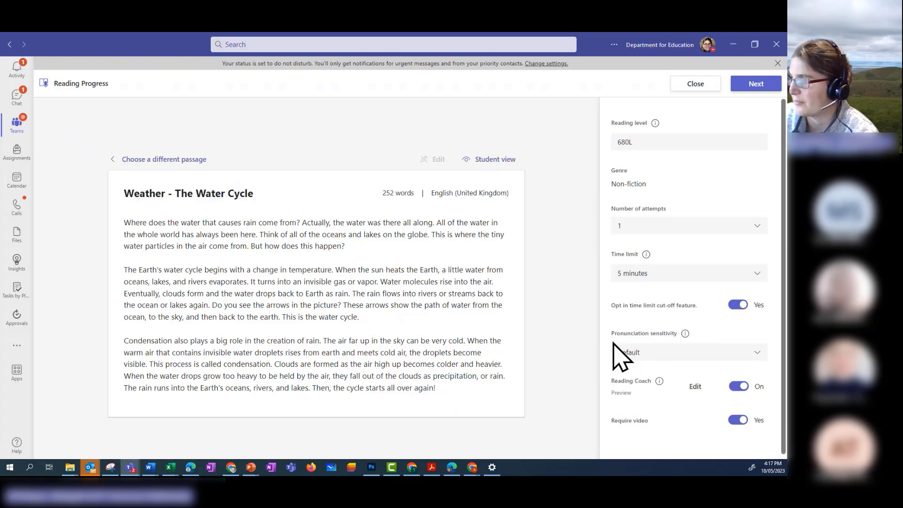
{"action": "left_click", "coordinate": [755, 353]}
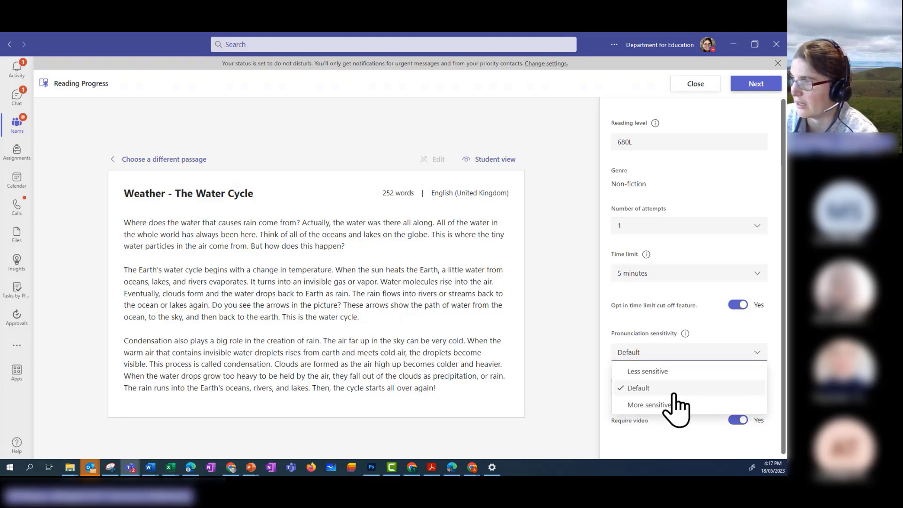
{"action": "left_click", "coordinate": [621, 371]}
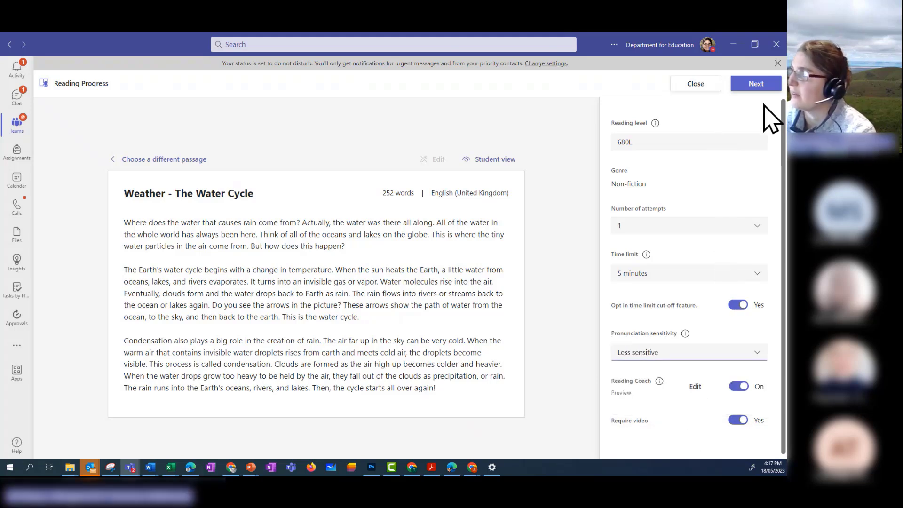
{"action": "left_click", "coordinate": [757, 85]}
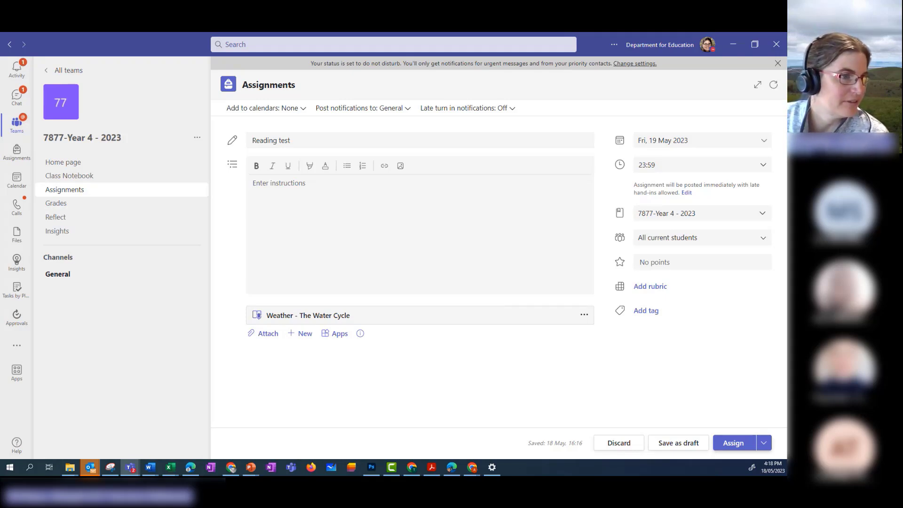
Switch to YouTube in the browser and play the "Class Teams - Reading Progress" video, skipping ahead to about 5:35
{"action": "key", "text": "alt+Tab"}
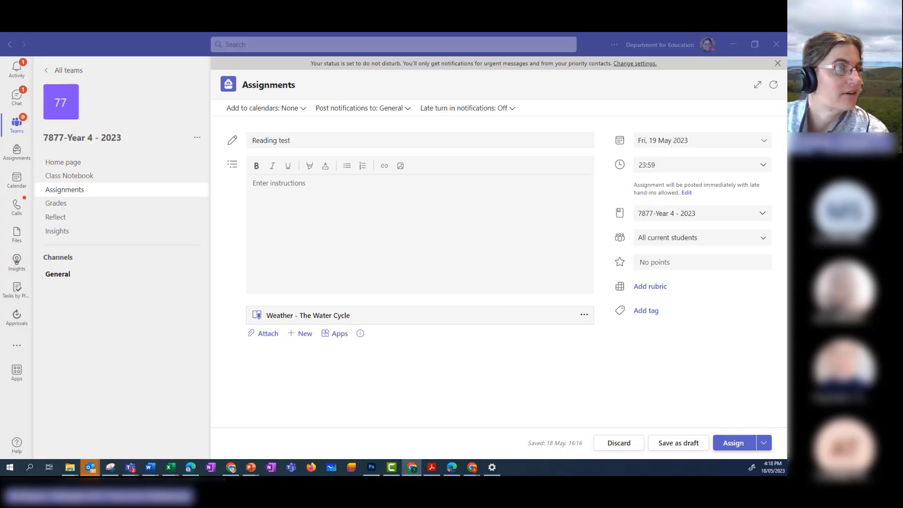
{"action": "left_click_drag", "start_coordinate": [0, 358], "coordinate": [322, 109]}
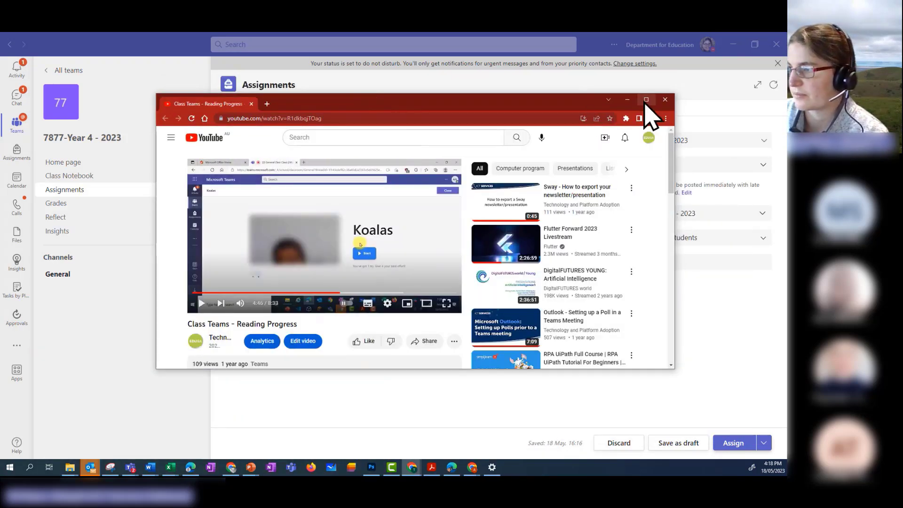
{"action": "left_click", "coordinate": [646, 100]}
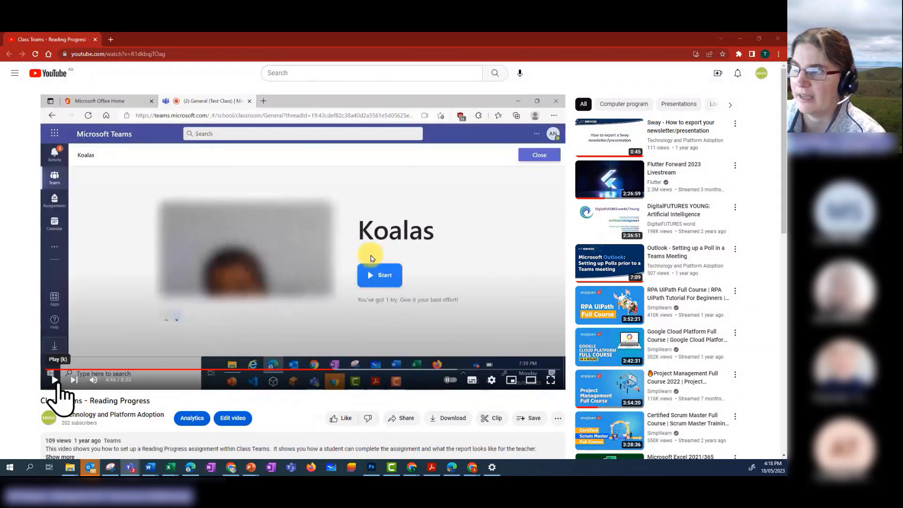
{"action": "left_click", "coordinate": [54, 382]}
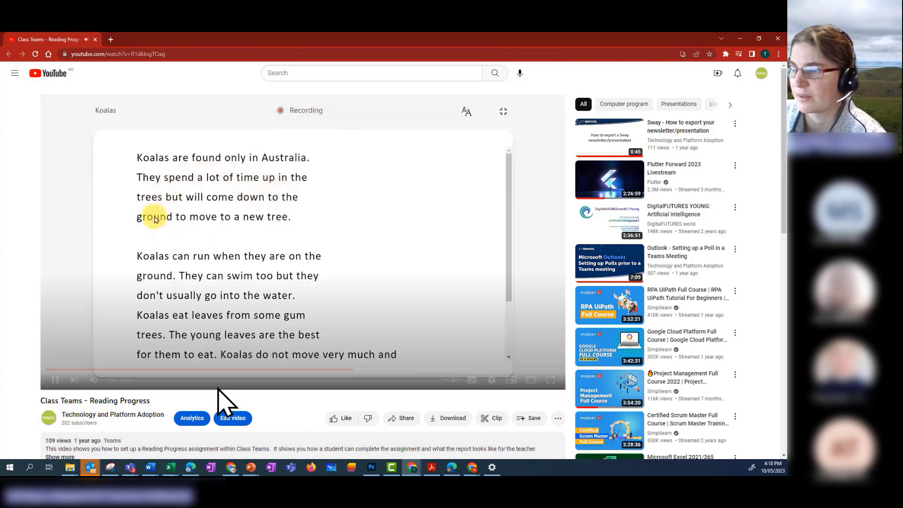
{"action": "left_click", "coordinate": [378, 370]}
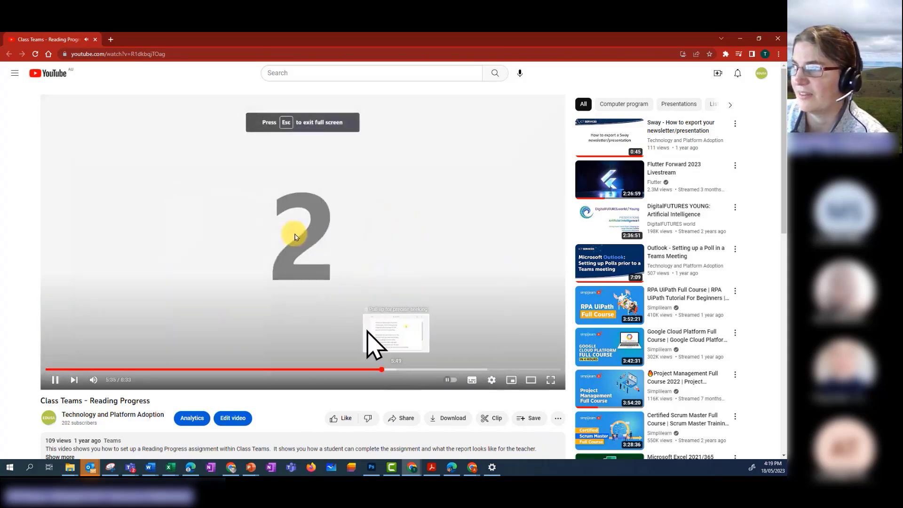
Skip the Reading Progress video ahead in stages to about 7:03 and mute its sound
{"action": "left_click", "coordinate": [405, 370]}
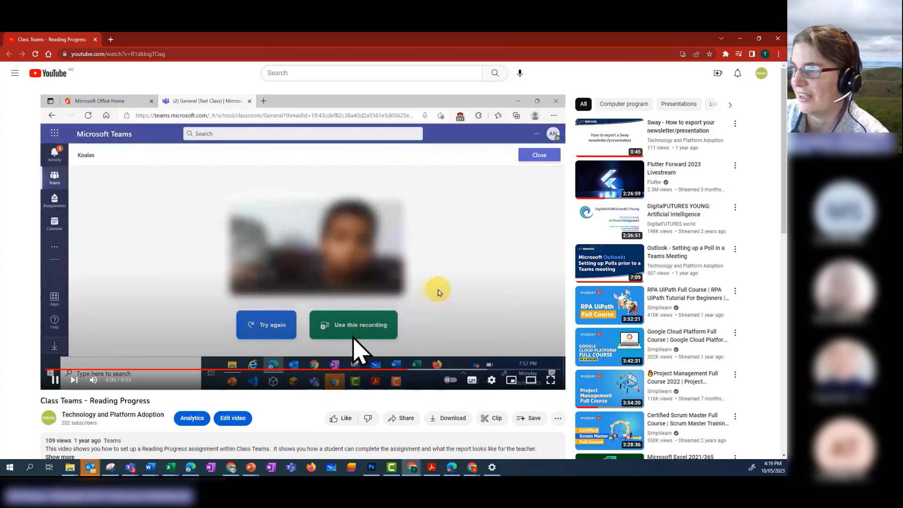
{"action": "left_click", "coordinate": [428, 369]}
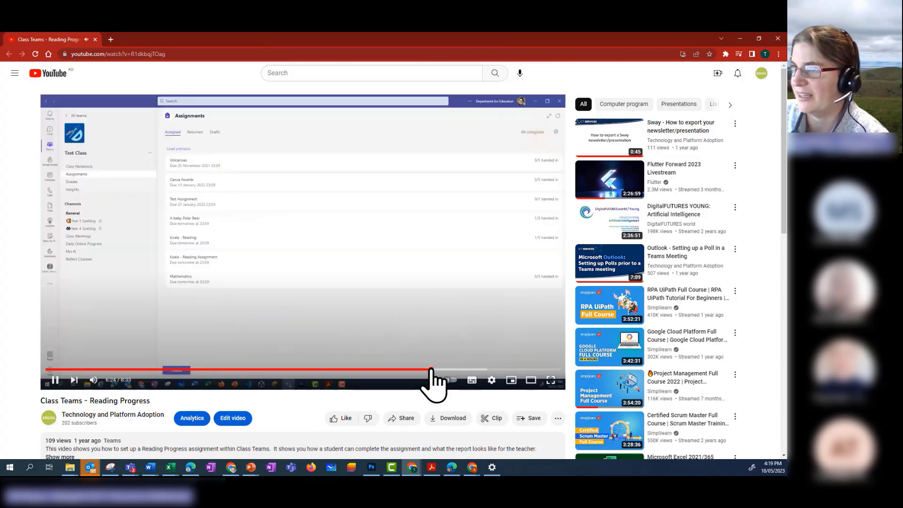
{"action": "left_click", "coordinate": [94, 380]}
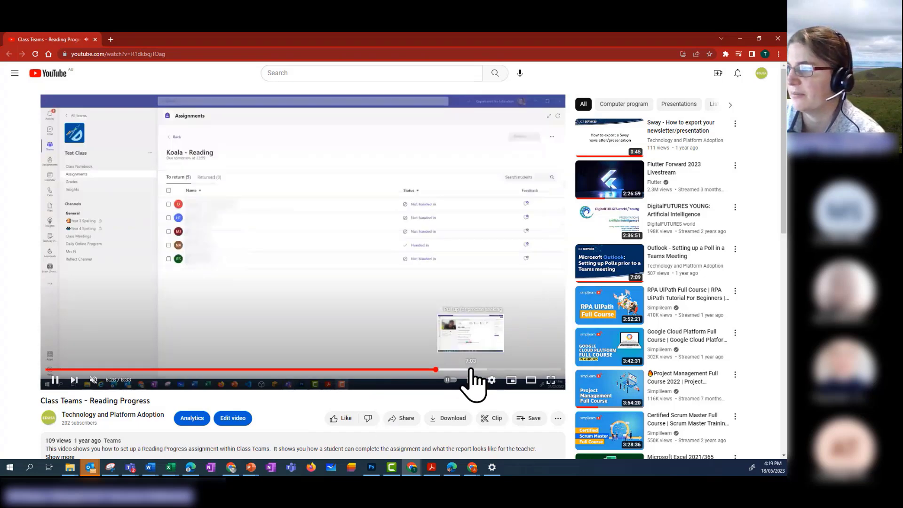
{"action": "left_click", "coordinate": [471, 370]}
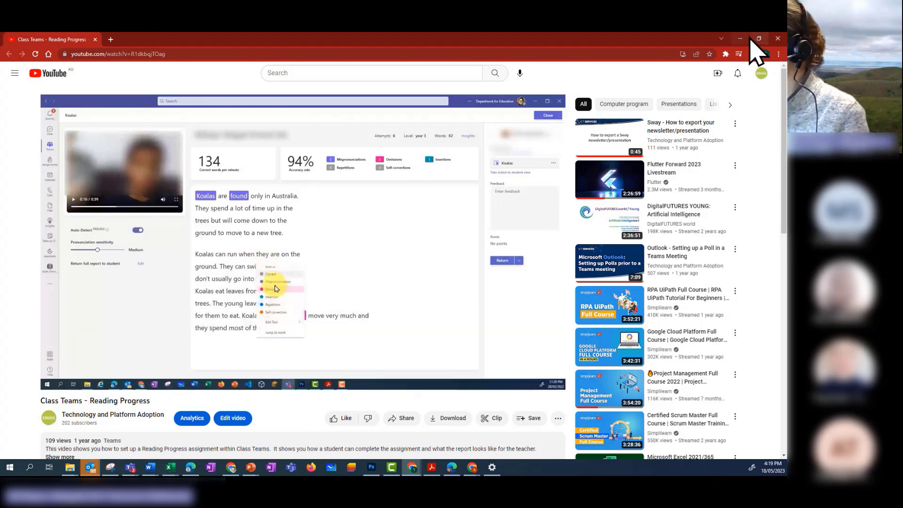
Switch back to Teams and open the student's returned submission for the "Koala - Reading" assignment in Test Class
{"action": "left_click", "coordinate": [740, 40]}
{"action": "left_click", "coordinate": [443, 258]}
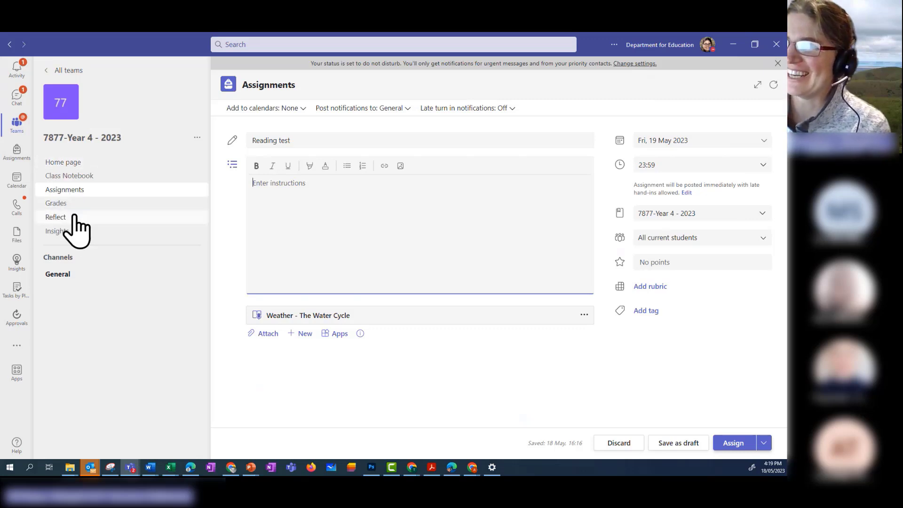
{"action": "left_click", "coordinate": [64, 71]}
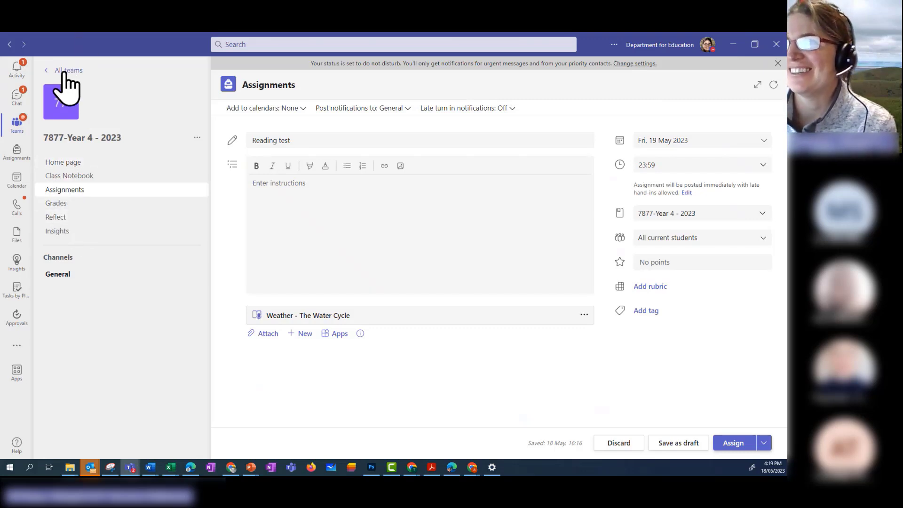
{"action": "left_click", "coordinate": [247, 341]}
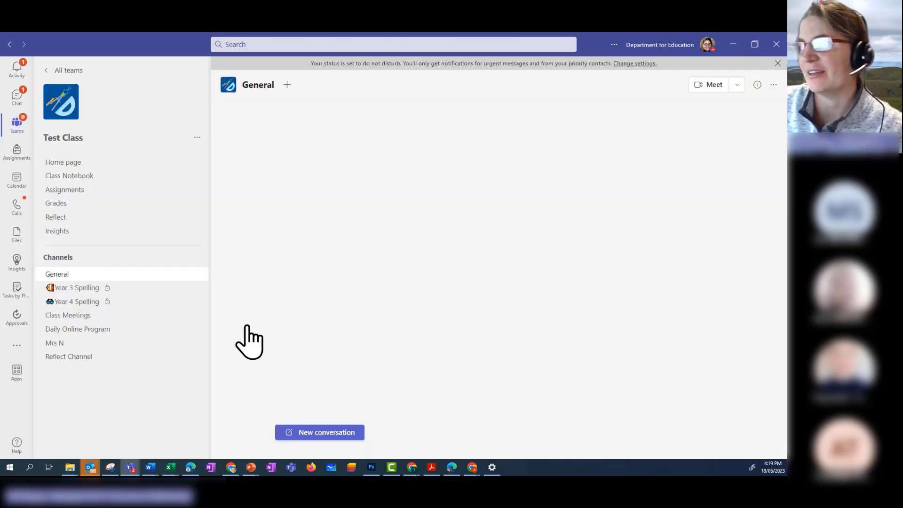
{"action": "left_click", "coordinate": [73, 264]}
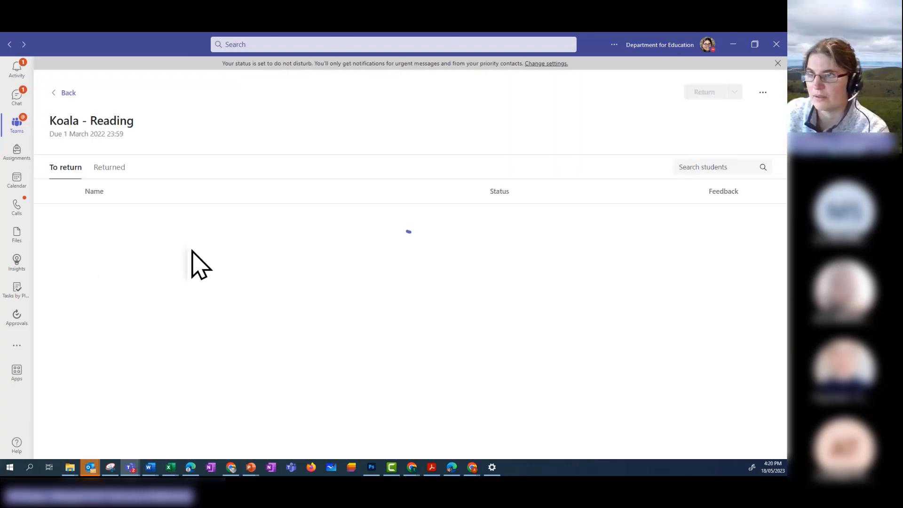
{"action": "left_click", "coordinate": [128, 170]}
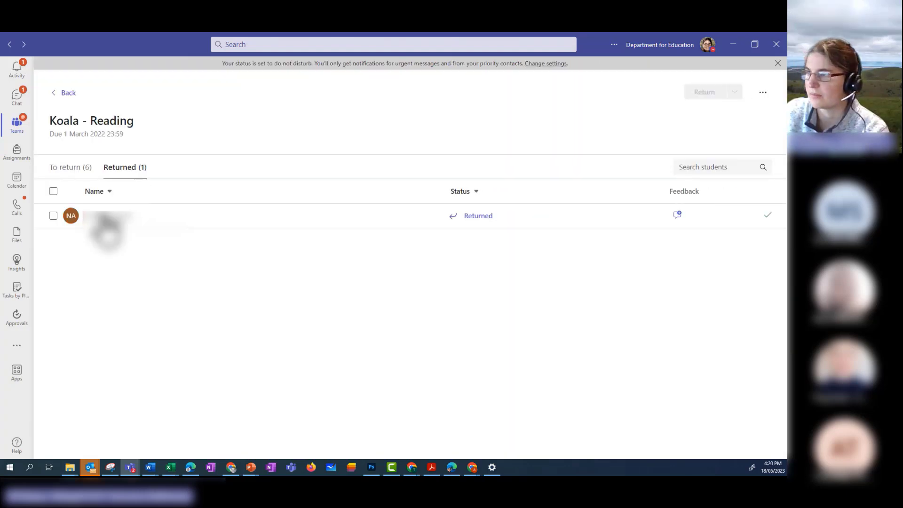
{"action": "left_click", "coordinate": [102, 217]}
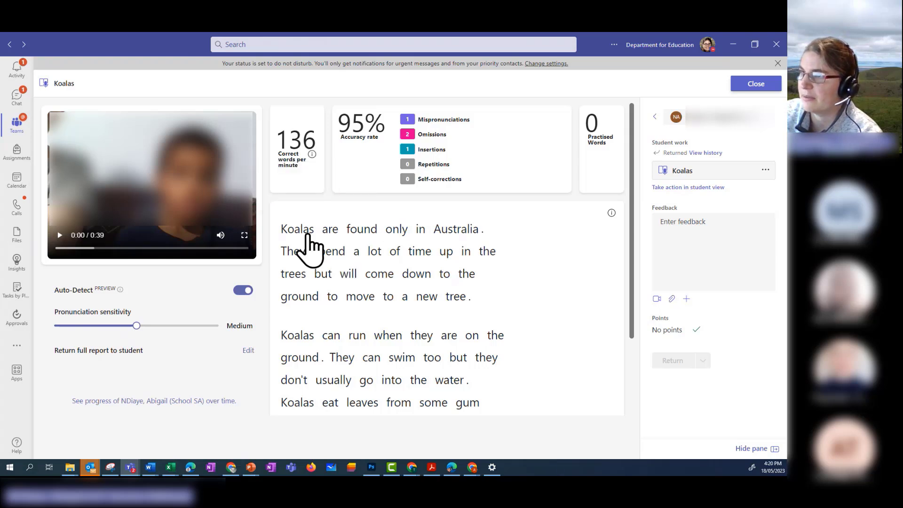
Review the Koalas reading report, mark the word "found" in the first sentence as an omission, and return to the class channel
{"action": "scroll", "coordinate": [470, 282], "scroll_direction": "down", "scroll_amount": 3}
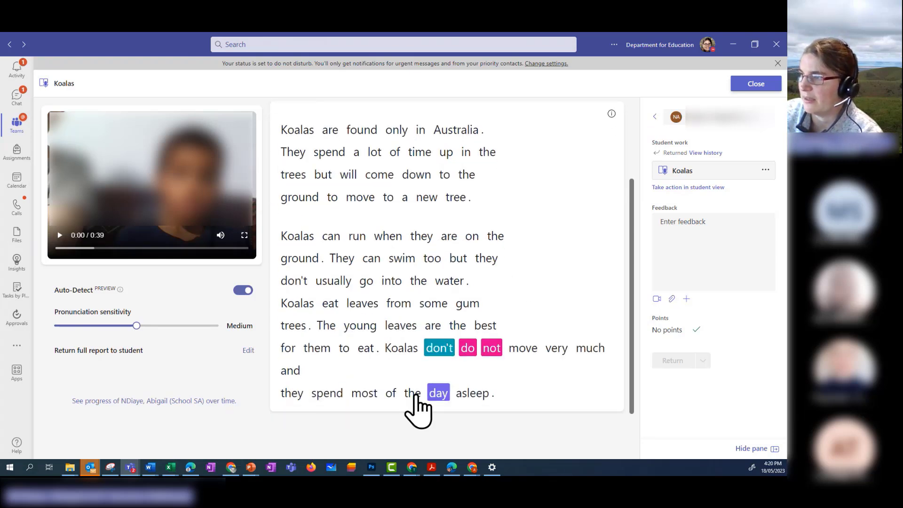
{"action": "scroll", "coordinate": [494, 306], "scroll_direction": "up", "scroll_amount": 3}
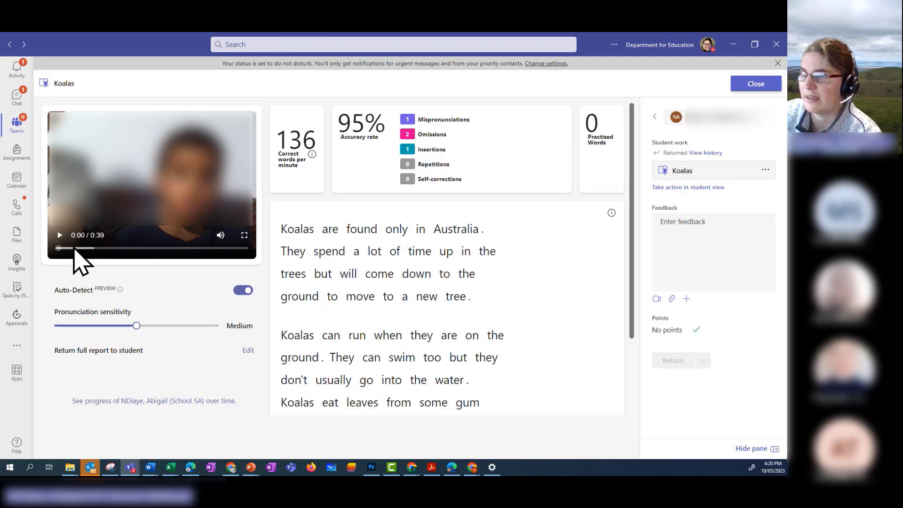
{"action": "left_click", "coordinate": [361, 230]}
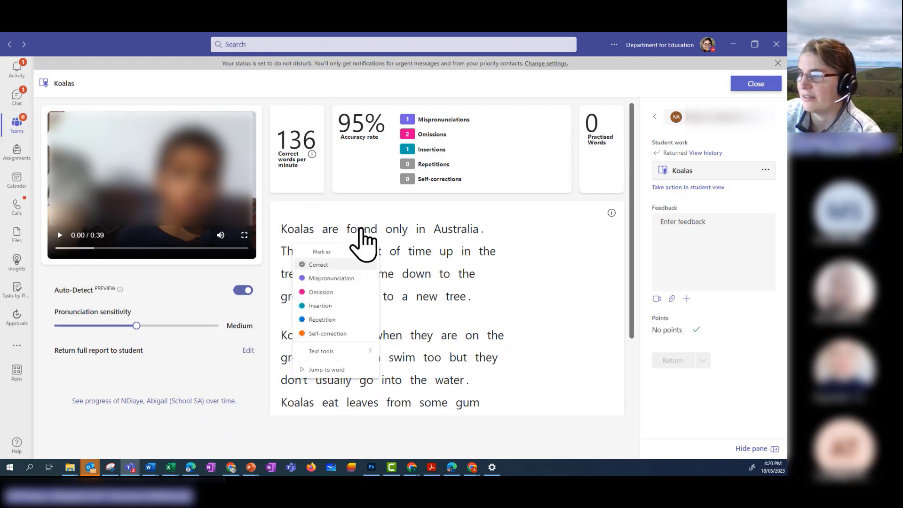
{"action": "left_click", "coordinate": [329, 292]}
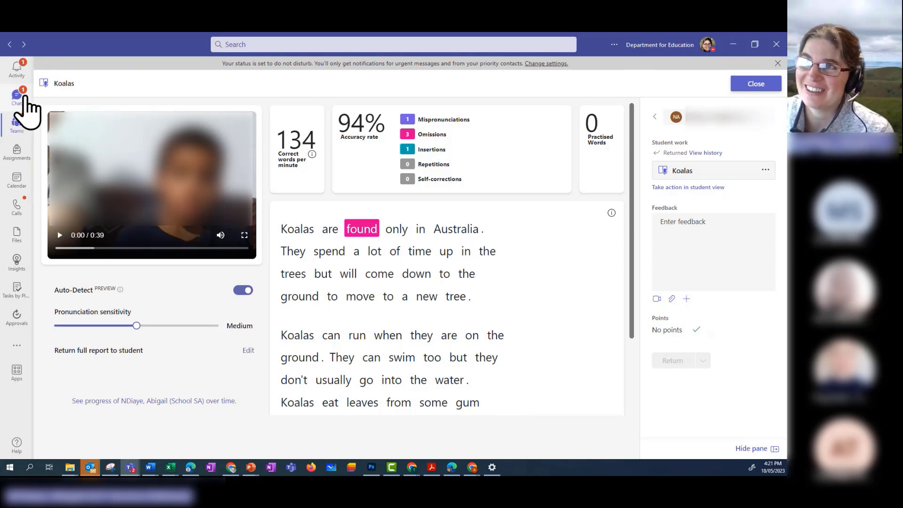
{"action": "left_click", "coordinate": [19, 122]}
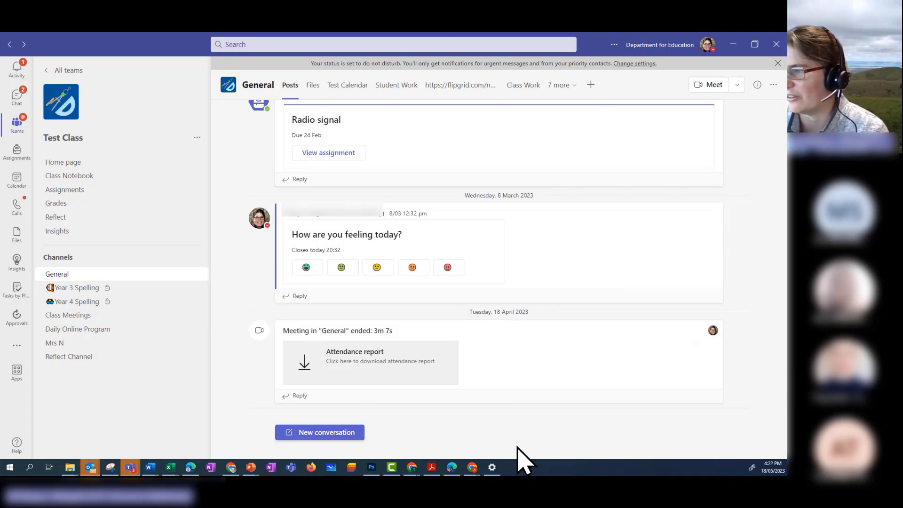
Switch to the Chrome window with Microsoft 365 and look over the Microsoft Learn Educator Center page
{"action": "left_click", "coordinate": [471, 468]}
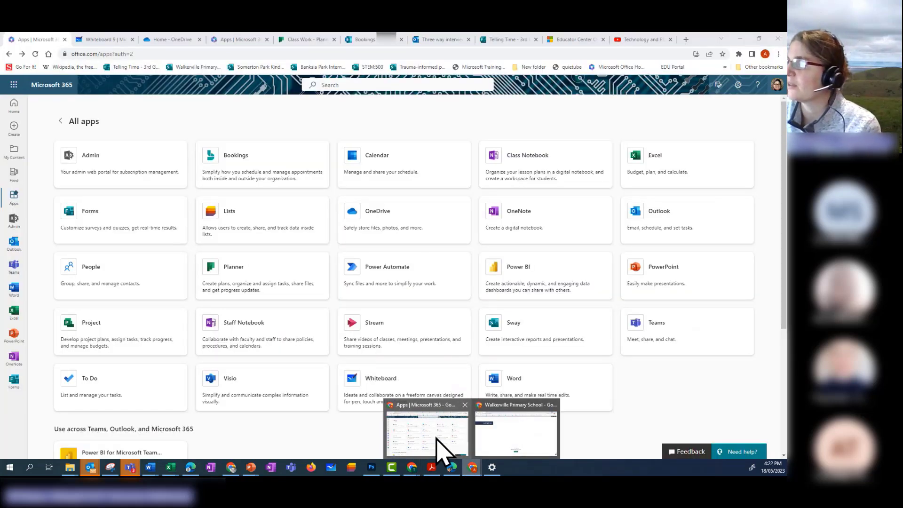
{"action": "left_click", "coordinate": [442, 449]}
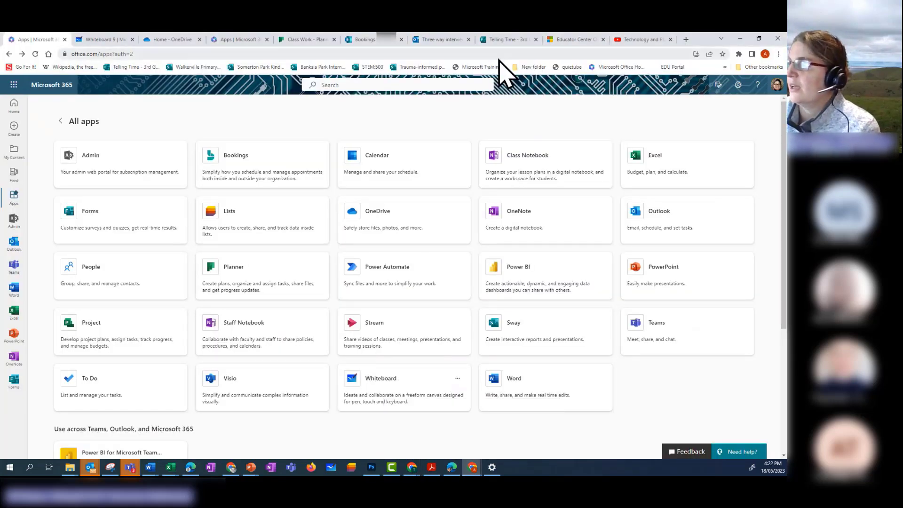
{"action": "left_click", "coordinate": [574, 40]}
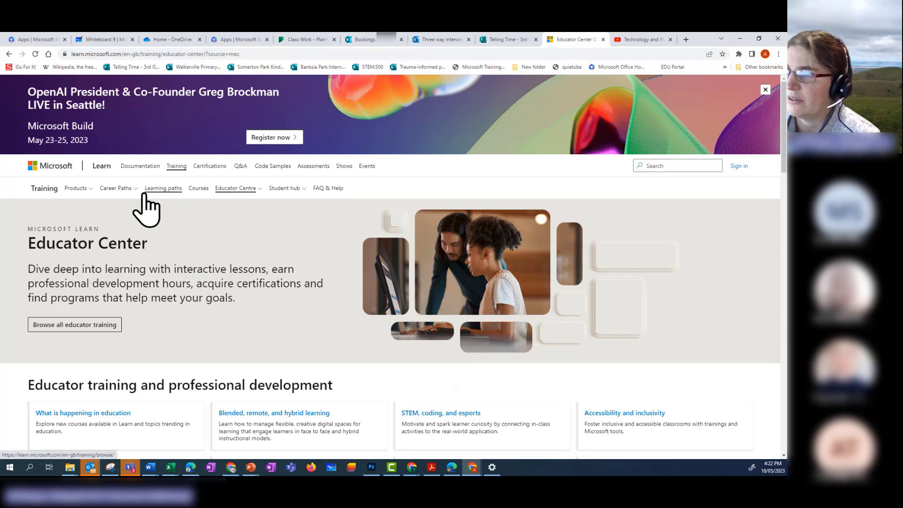
{"action": "scroll", "coordinate": [206, 293], "scroll_direction": "down", "scroll_amount": 1}
{"action": "scroll", "coordinate": [206, 293], "scroll_direction": "down", "scroll_amount": 3}
{"action": "scroll", "coordinate": [211, 306], "scroll_direction": "up", "scroll_amount": 3}
{"action": "scroll", "coordinate": [217, 283], "scroll_direction": "up", "scroll_amount": 1}
Open the full list of professional development training from the Educator Centre
{"action": "left_click", "coordinate": [258, 188]}
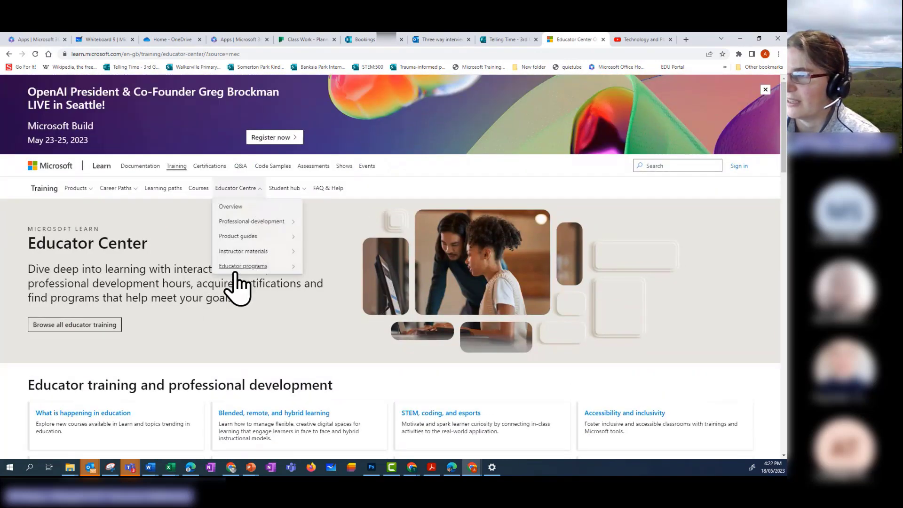
{"action": "mouse_move", "coordinate": [250, 225]}
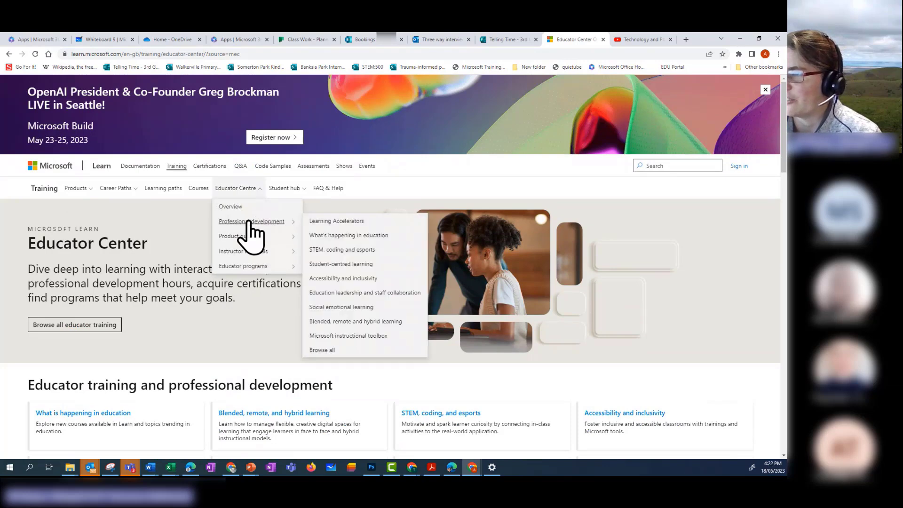
{"action": "left_click", "coordinate": [322, 350]}
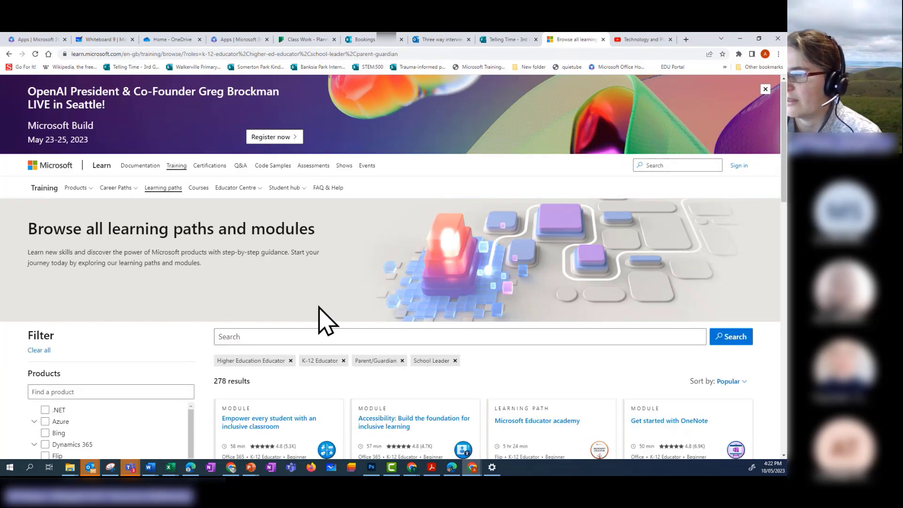
Look through the educator learning paths and modules on the first results page
{"action": "scroll", "coordinate": [322, 313], "scroll_direction": "down", "scroll_amount": 2}
{"action": "scroll", "coordinate": [320, 305], "scroll_direction": "down", "scroll_amount": 3}
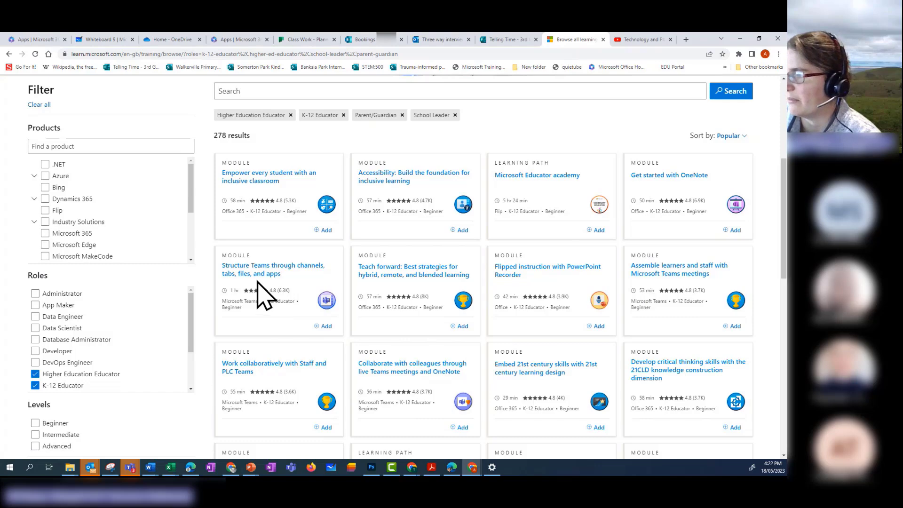
{"action": "scroll", "coordinate": [261, 287], "scroll_direction": "down", "scroll_amount": 3}
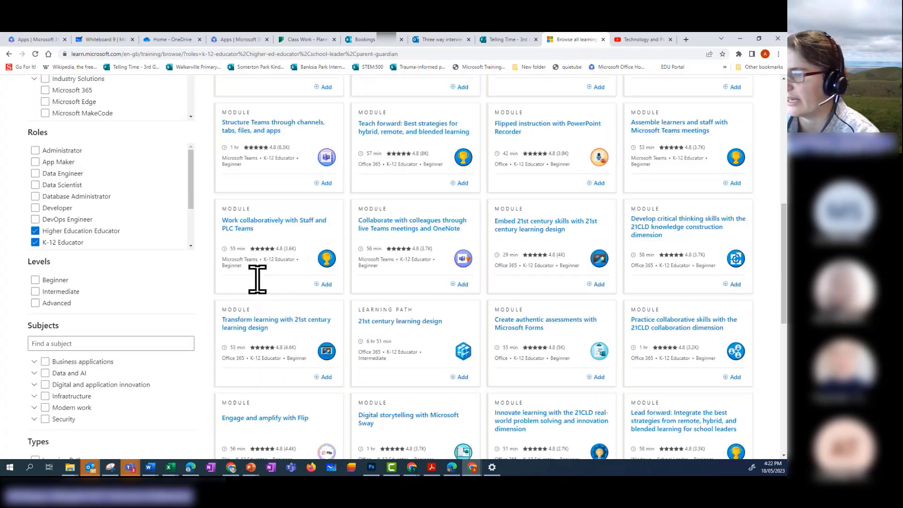
{"action": "scroll", "coordinate": [275, 319], "scroll_direction": "down", "scroll_amount": 2}
{"action": "scroll", "coordinate": [277, 320], "scroll_direction": "down", "scroll_amount": 4}
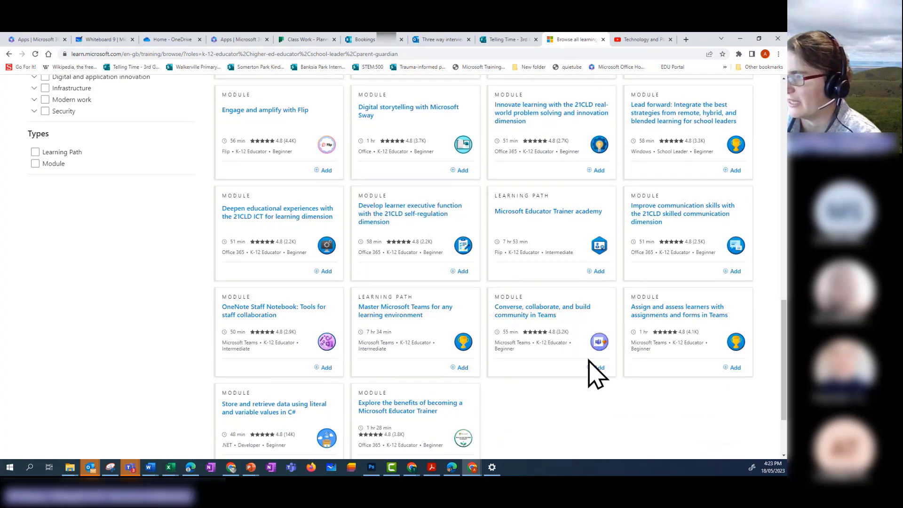
{"action": "scroll", "coordinate": [522, 390], "scroll_direction": "down", "scroll_amount": 1}
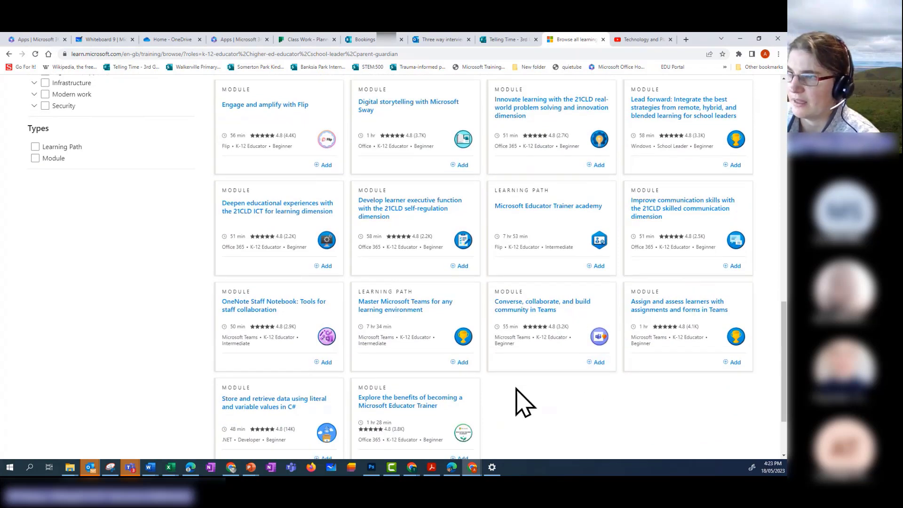
{"action": "scroll", "coordinate": [516, 388], "scroll_direction": "down", "scroll_amount": 2}
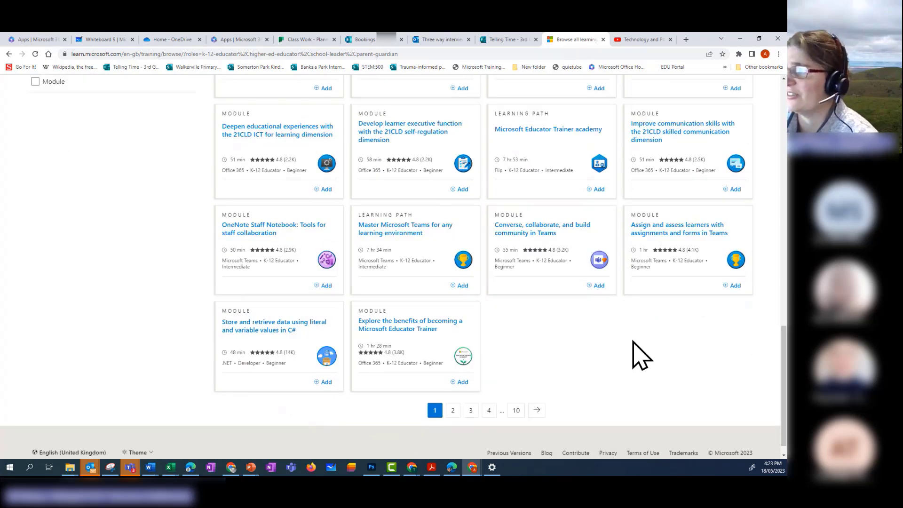
{"action": "scroll", "coordinate": [600, 362], "scroll_direction": "up", "scroll_amount": 15}
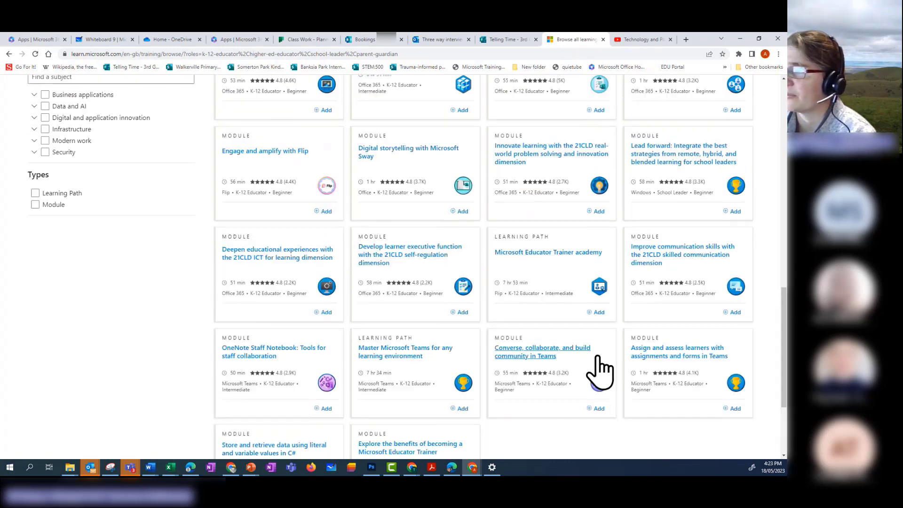
{"action": "scroll", "coordinate": [616, 303], "scroll_direction": "up", "scroll_amount": 1}
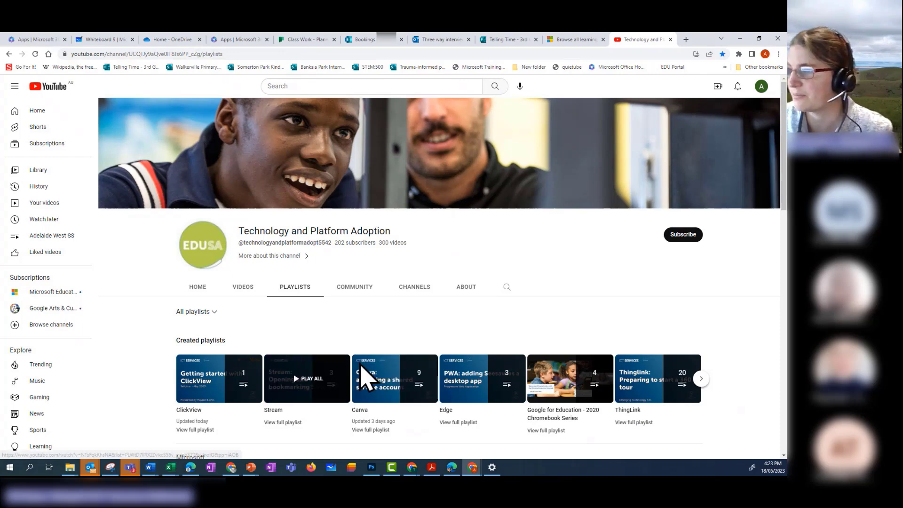
Open the Class Teams playlist on the Technology and Platform Adoption YouTube channel and pause its first video
{"action": "scroll", "coordinate": [382, 329], "scroll_direction": "down", "scroll_amount": 3}
{"action": "scroll", "coordinate": [235, 333], "scroll_direction": "down", "scroll_amount": 1}
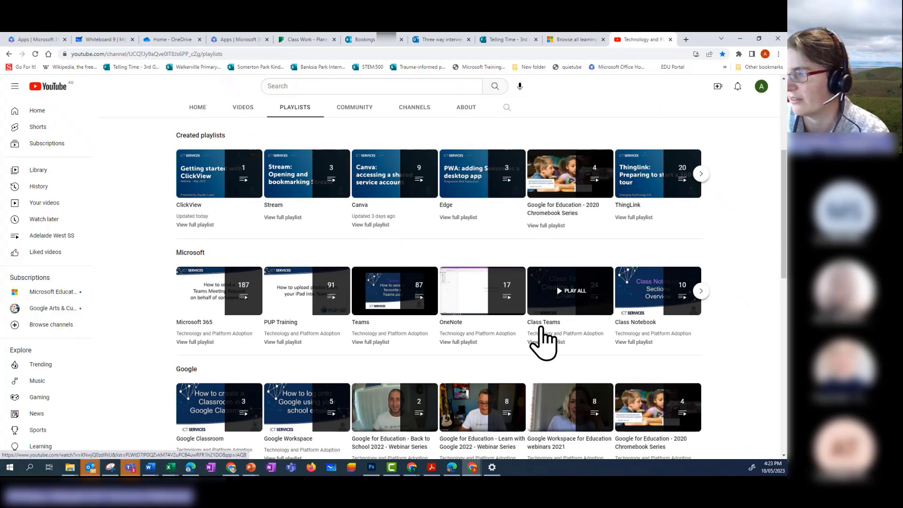
{"action": "left_click", "coordinate": [547, 329]}
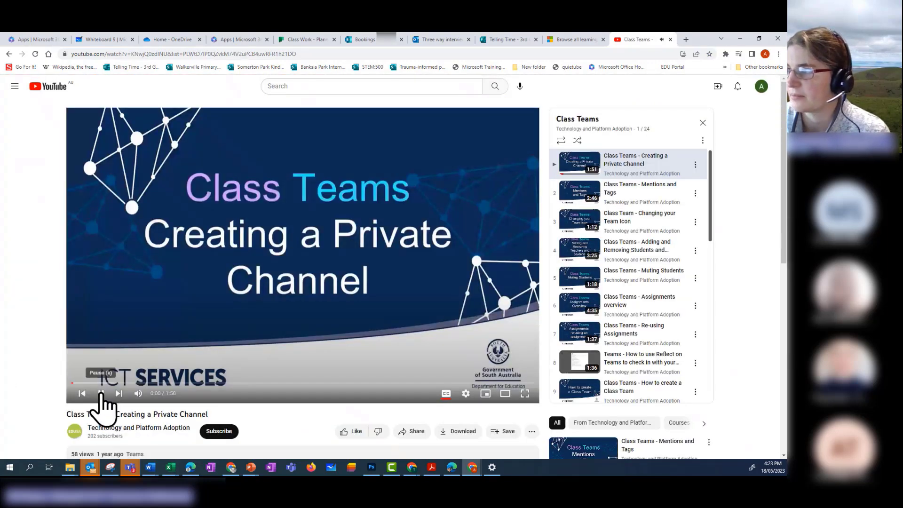
{"action": "left_click", "coordinate": [101, 393]}
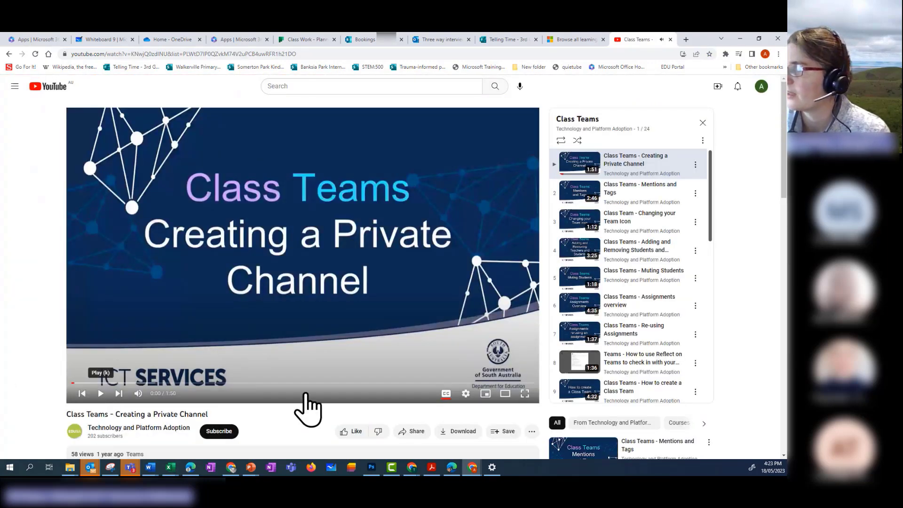
Look through the Class Teams playlist down to the Reading Progress video
{"action": "scroll", "coordinate": [635, 188], "scroll_direction": "down", "scroll_amount": 2}
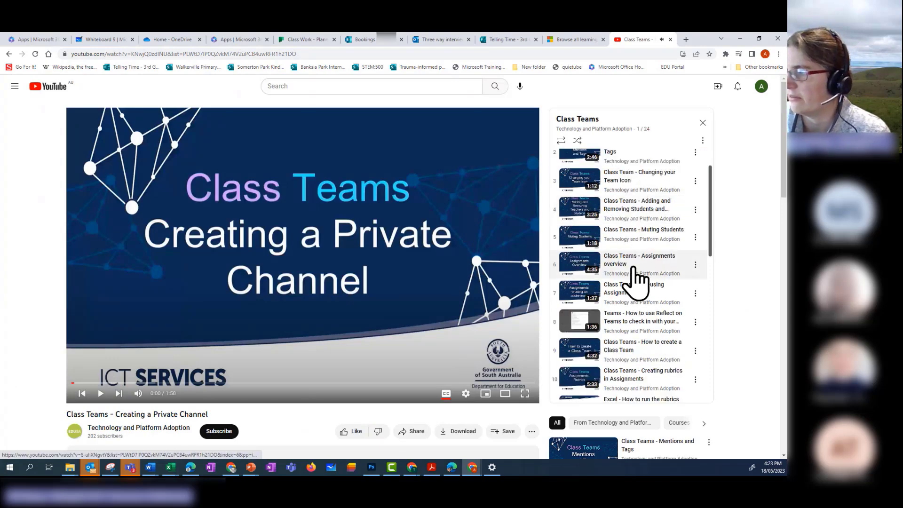
{"action": "scroll", "coordinate": [635, 287], "scroll_direction": "down", "scroll_amount": 3}
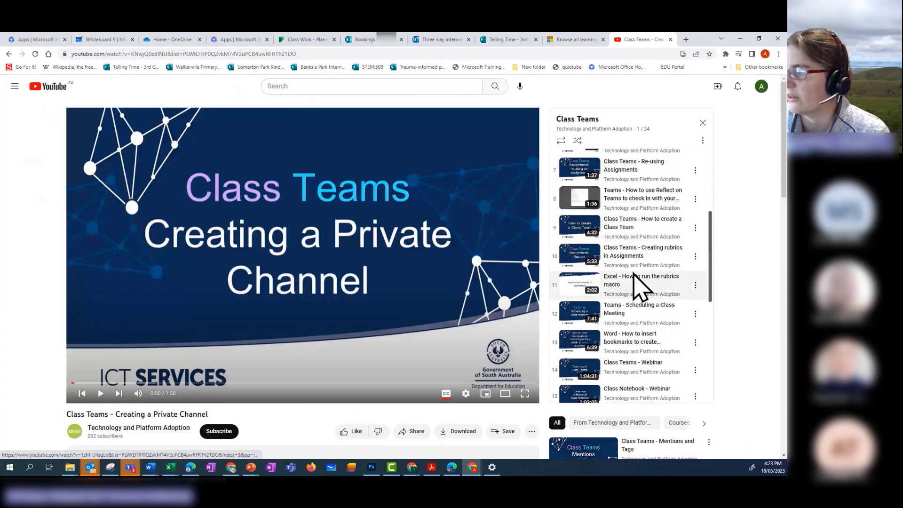
{"action": "scroll", "coordinate": [637, 284], "scroll_direction": "down", "scroll_amount": 2}
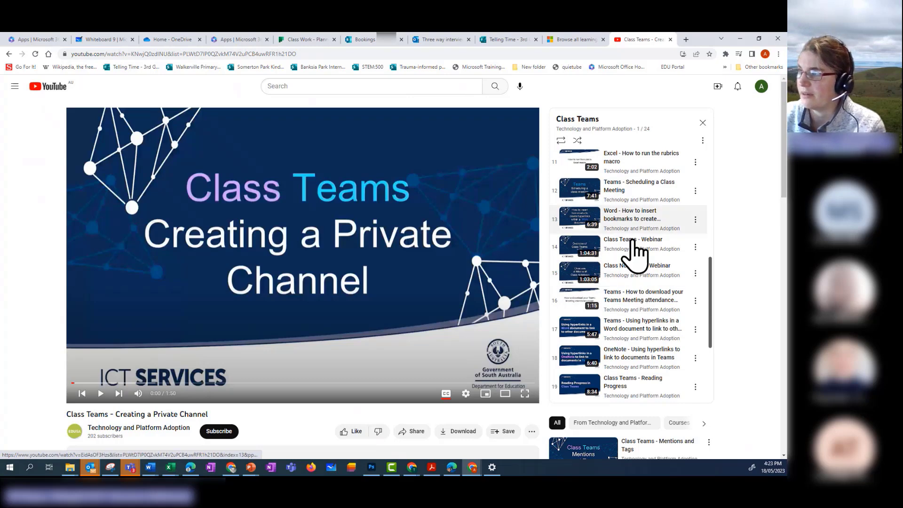
{"action": "scroll", "coordinate": [614, 350], "scroll_direction": "down", "scroll_amount": 2}
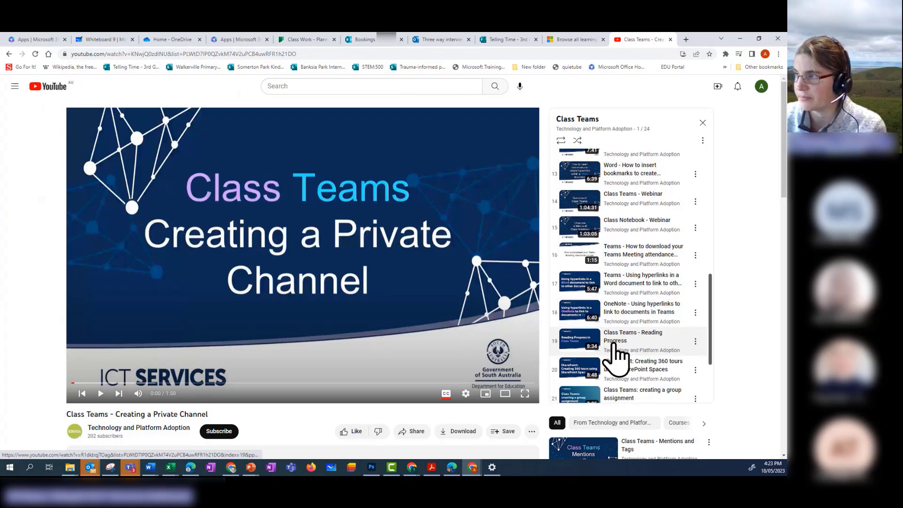
Look through the rest of the Class Teams playlist down to the Student Assignments video and return to its first videos
{"action": "scroll", "coordinate": [613, 344], "scroll_direction": "down", "scroll_amount": 1}
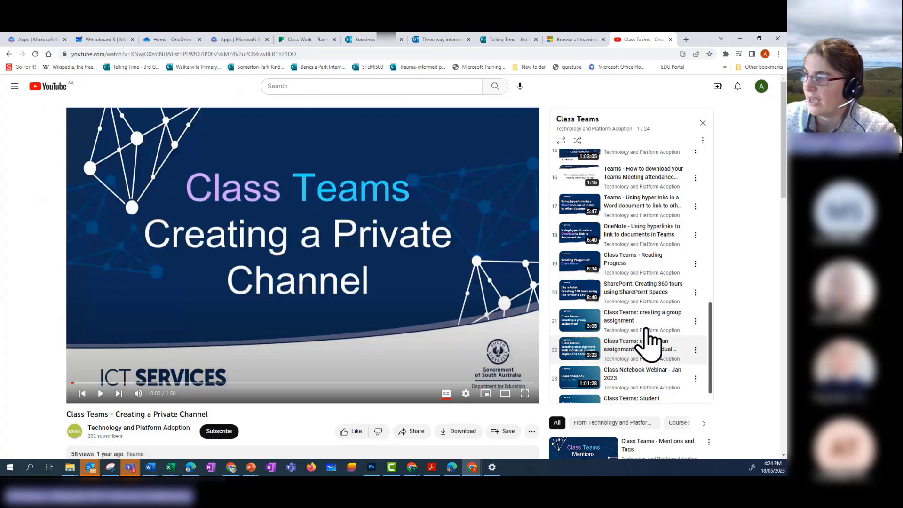
{"action": "scroll", "coordinate": [639, 336], "scroll_direction": "down", "scroll_amount": 1}
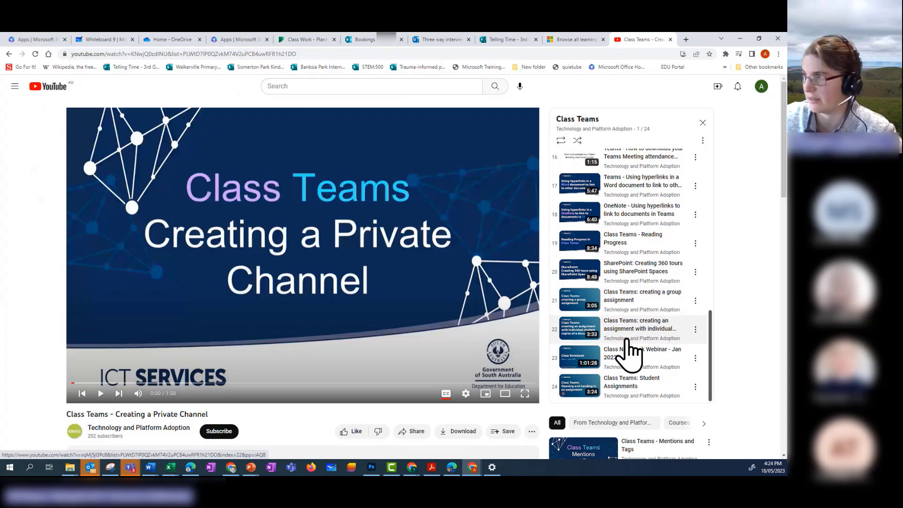
{"action": "scroll", "coordinate": [630, 351], "scroll_direction": "up", "scroll_amount": 10}
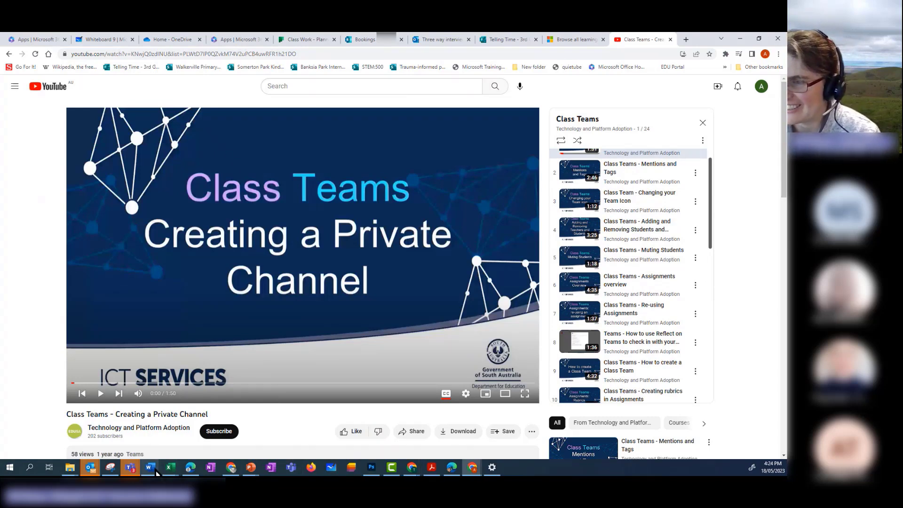
Switch to Microsoft Teams and view the M365 Apps - Support and Collaboration team's General channel before returning to the overview of all teams
{"action": "mouse_move", "coordinate": [134, 471]}
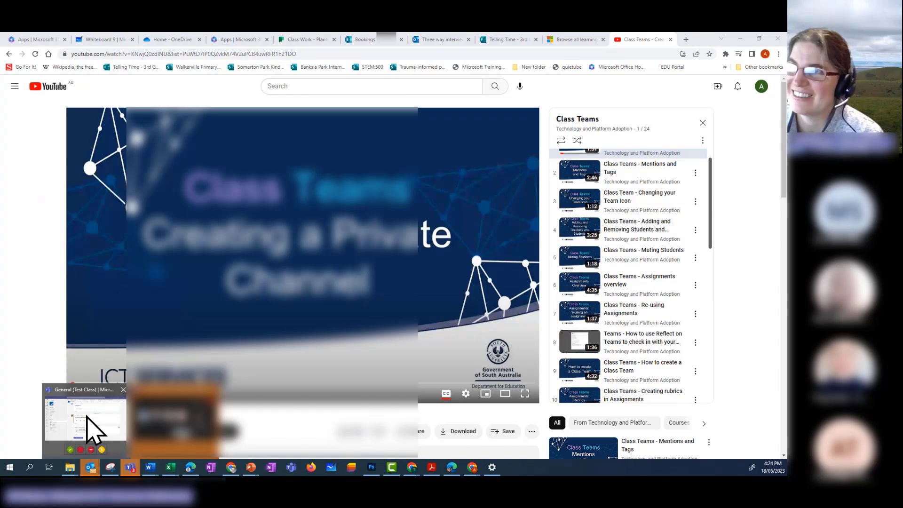
{"action": "left_click", "coordinate": [91, 429]}
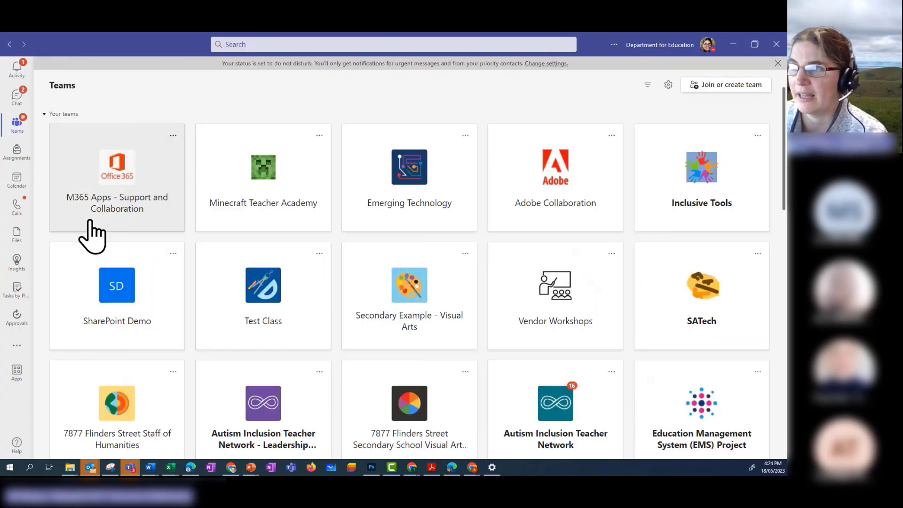
{"action": "left_click", "coordinate": [118, 215]}
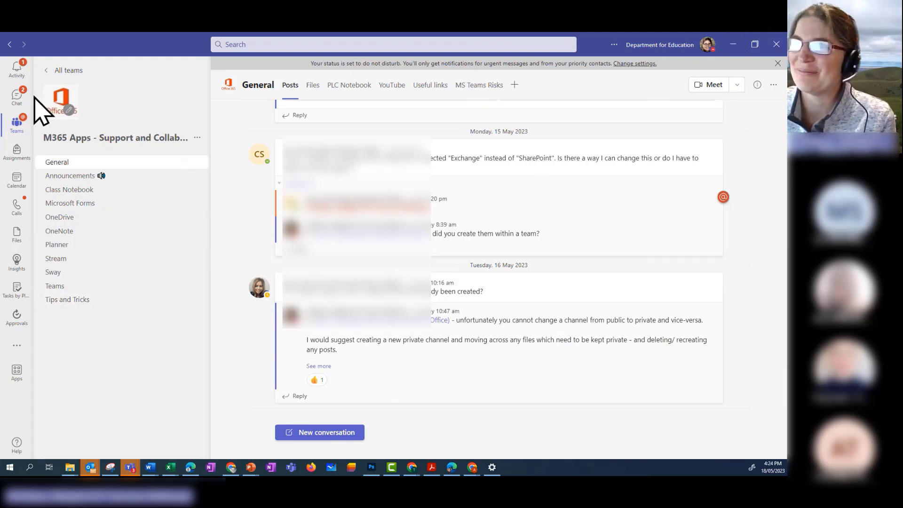
{"action": "left_click", "coordinate": [18, 127]}
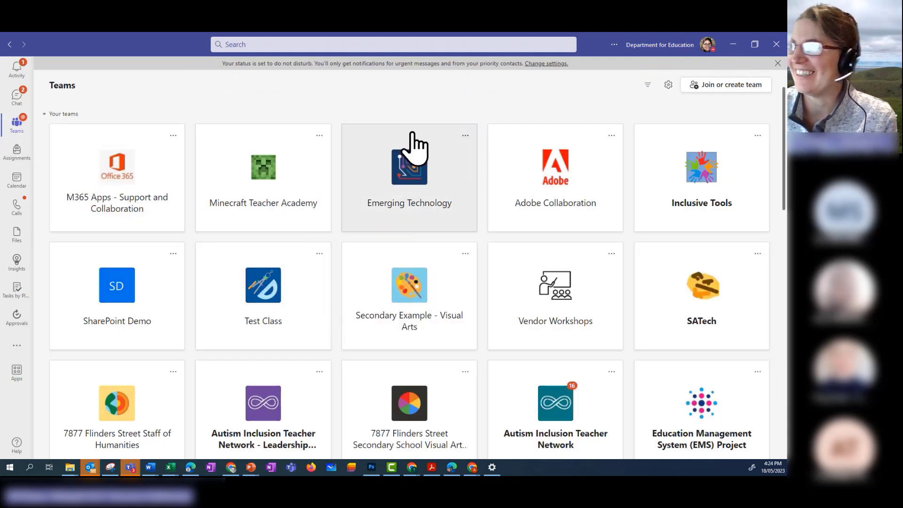